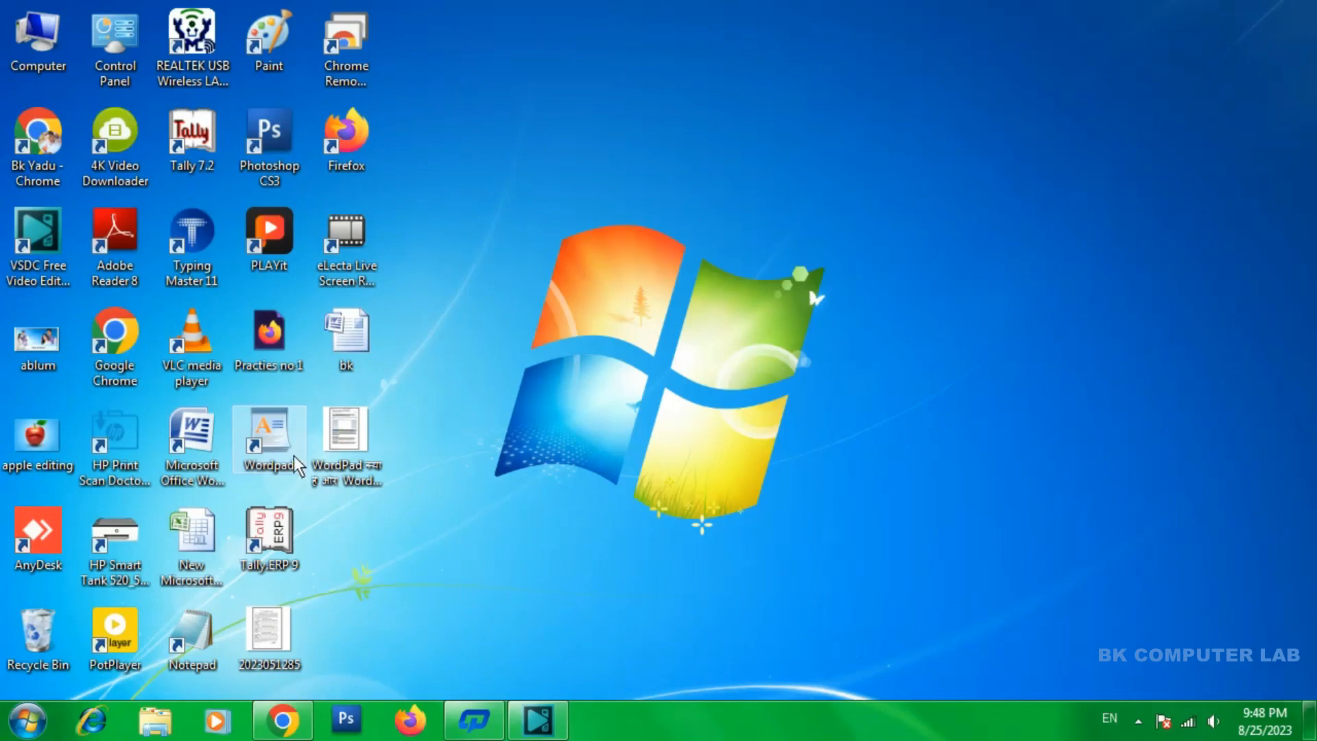
Open WordPad from its desktop shortcut
right_click(257, 430)
click(303, 256)
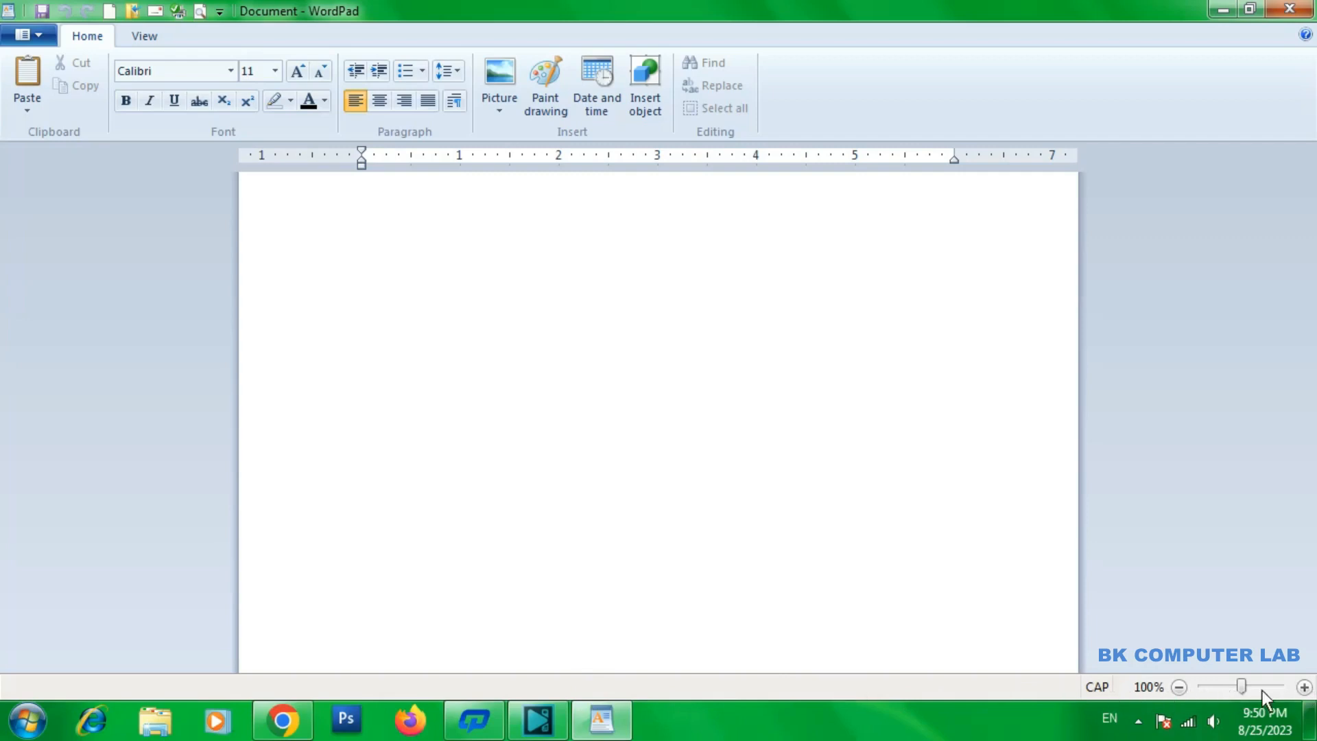
Try zooming the blank page out and in, up to 120%, and return the zoom to 100%
click(1174, 690)
click(1175, 690)
click(1305, 688)
click(1305, 688)
click(1305, 687)
click(1304, 687)
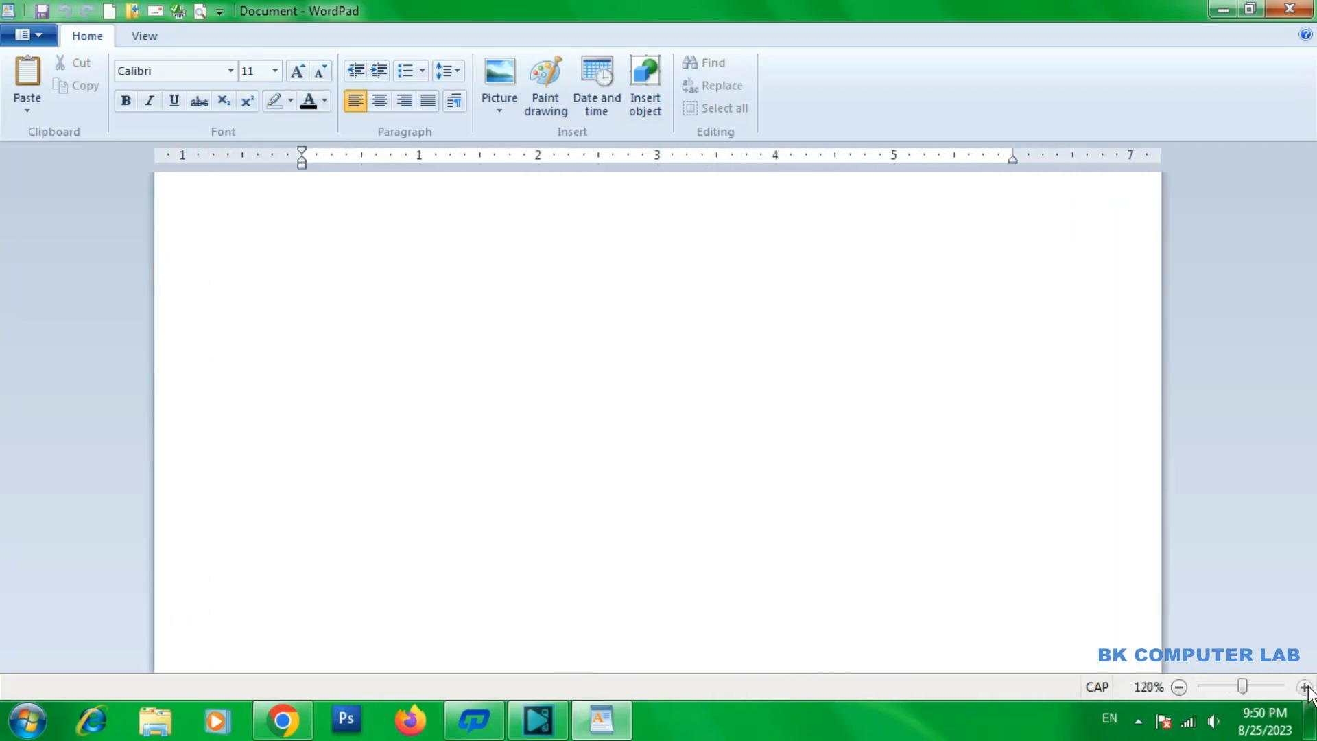
click(1180, 687)
click(1180, 687)
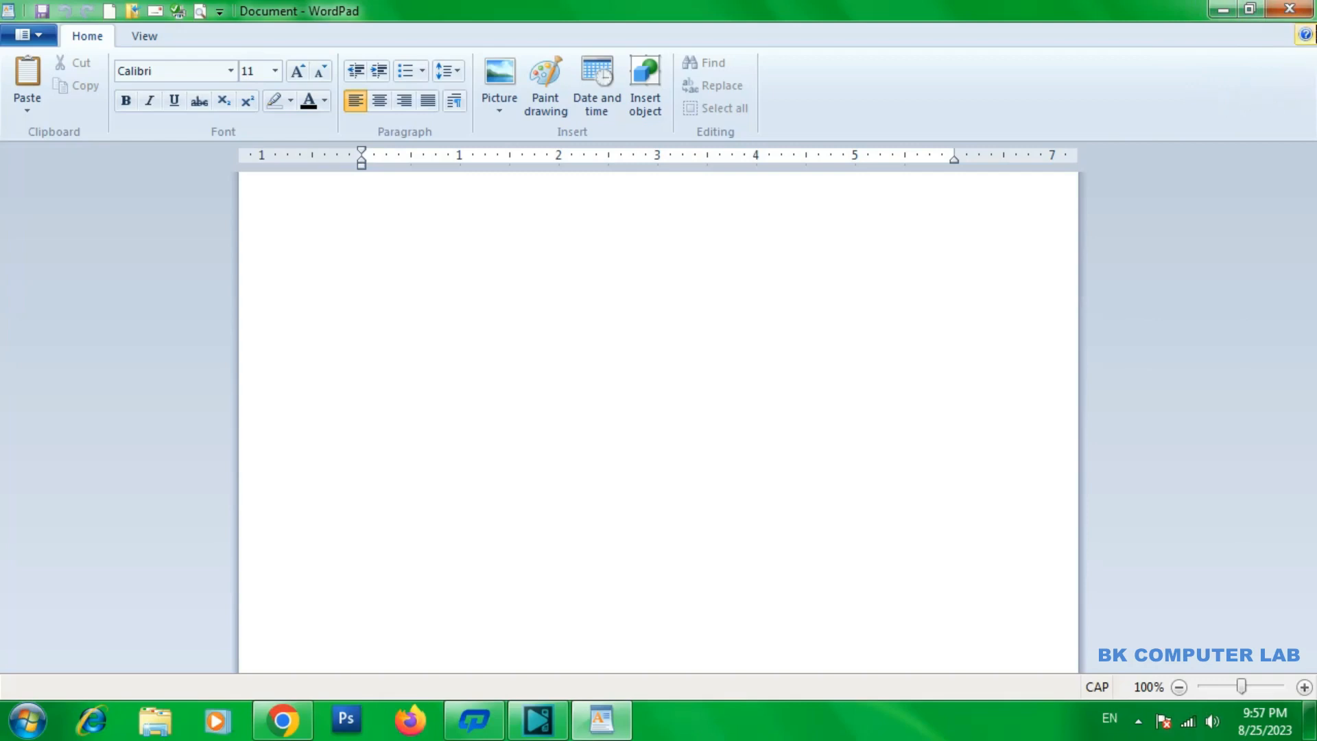
Open the WordPad help article, look through it and close the help window
click(1305, 36)
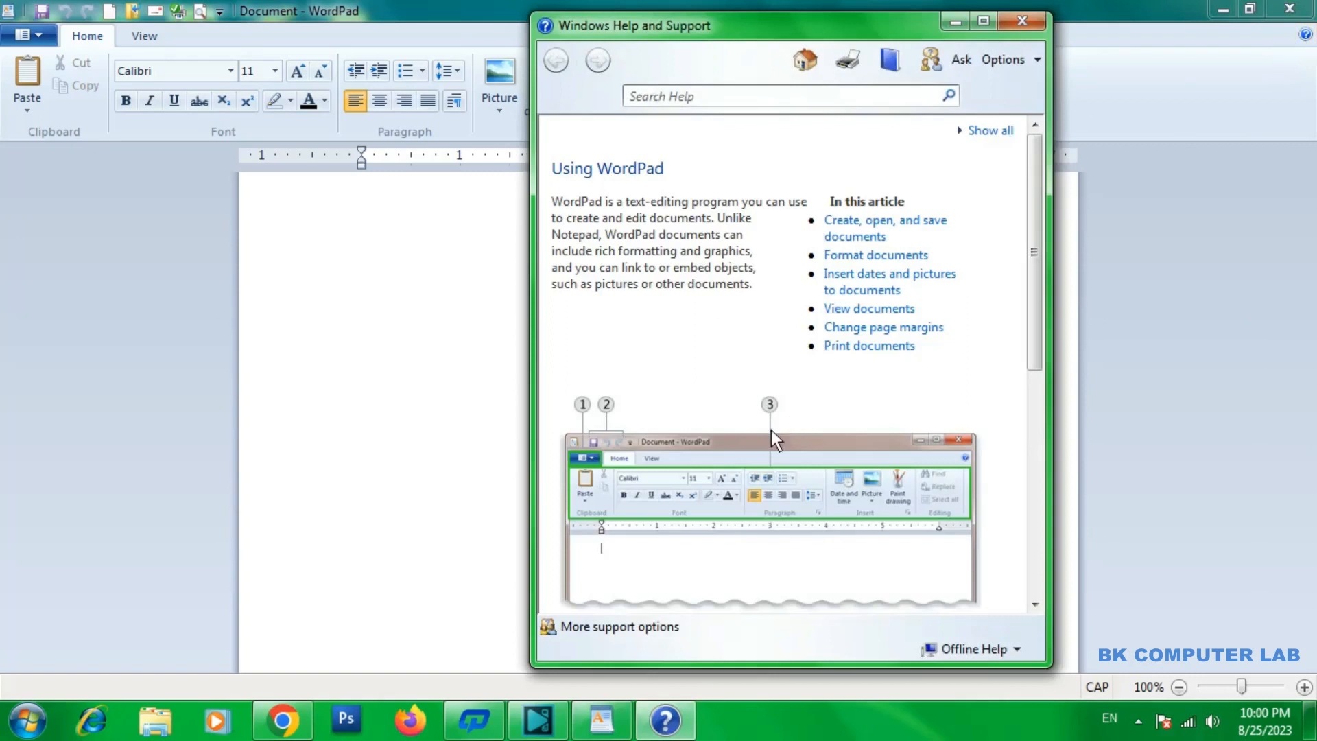
drag(1039, 192, 1031, 135)
click(1020, 21)
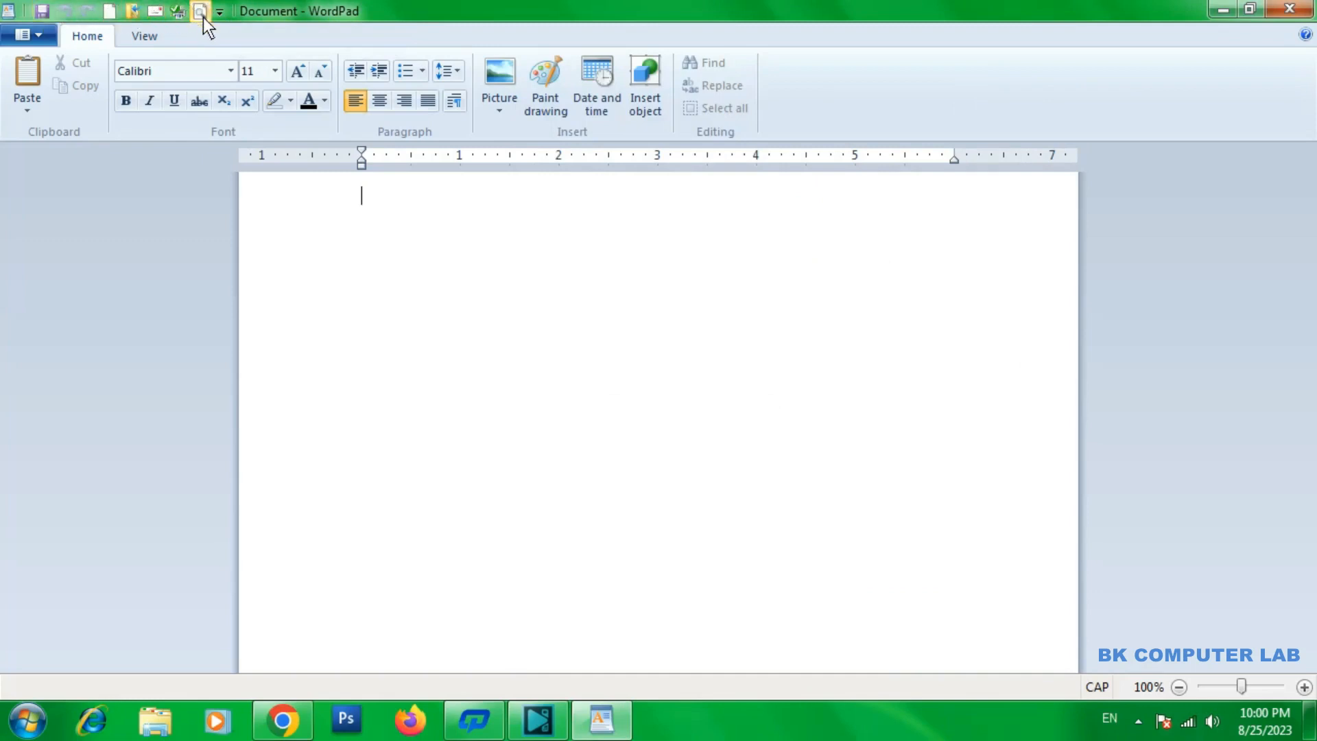
Remove the New, Open, Save and Send in e-mail commands from the Quick Access Toolbar
click(220, 12)
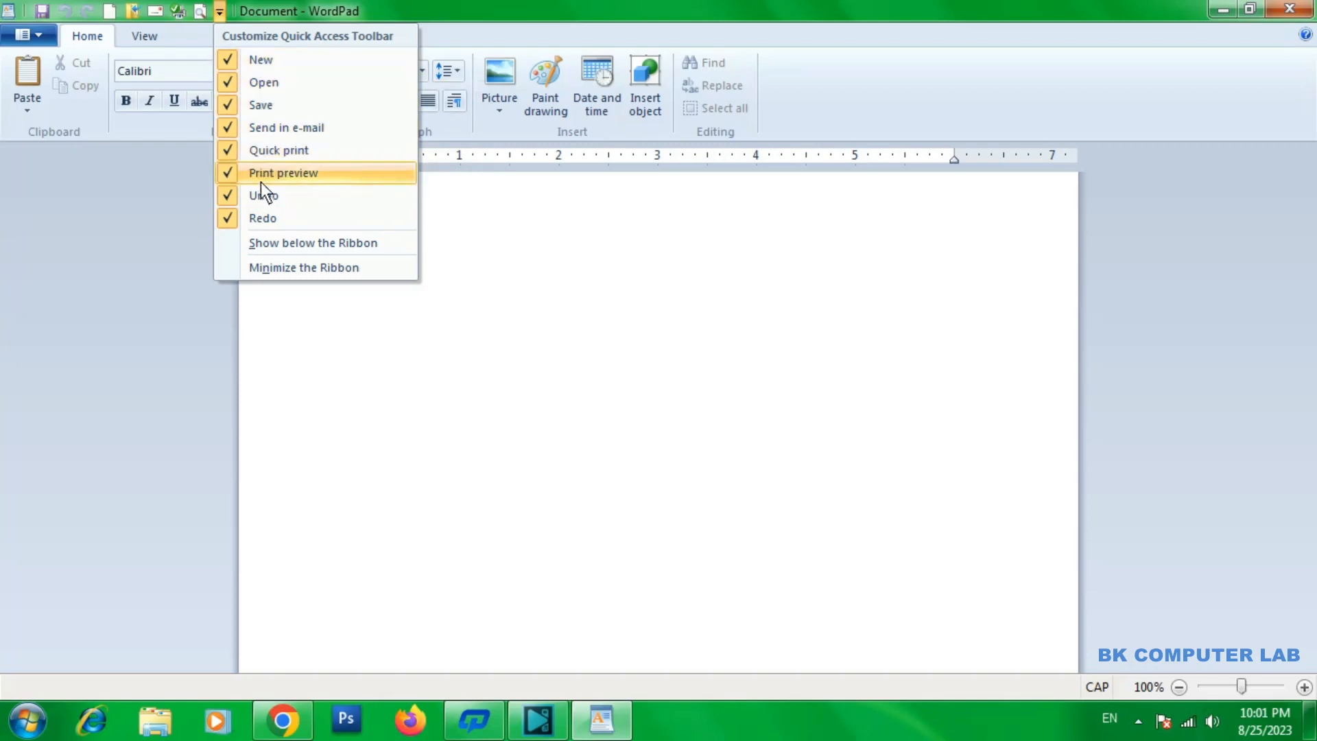
click(229, 59)
click(199, 9)
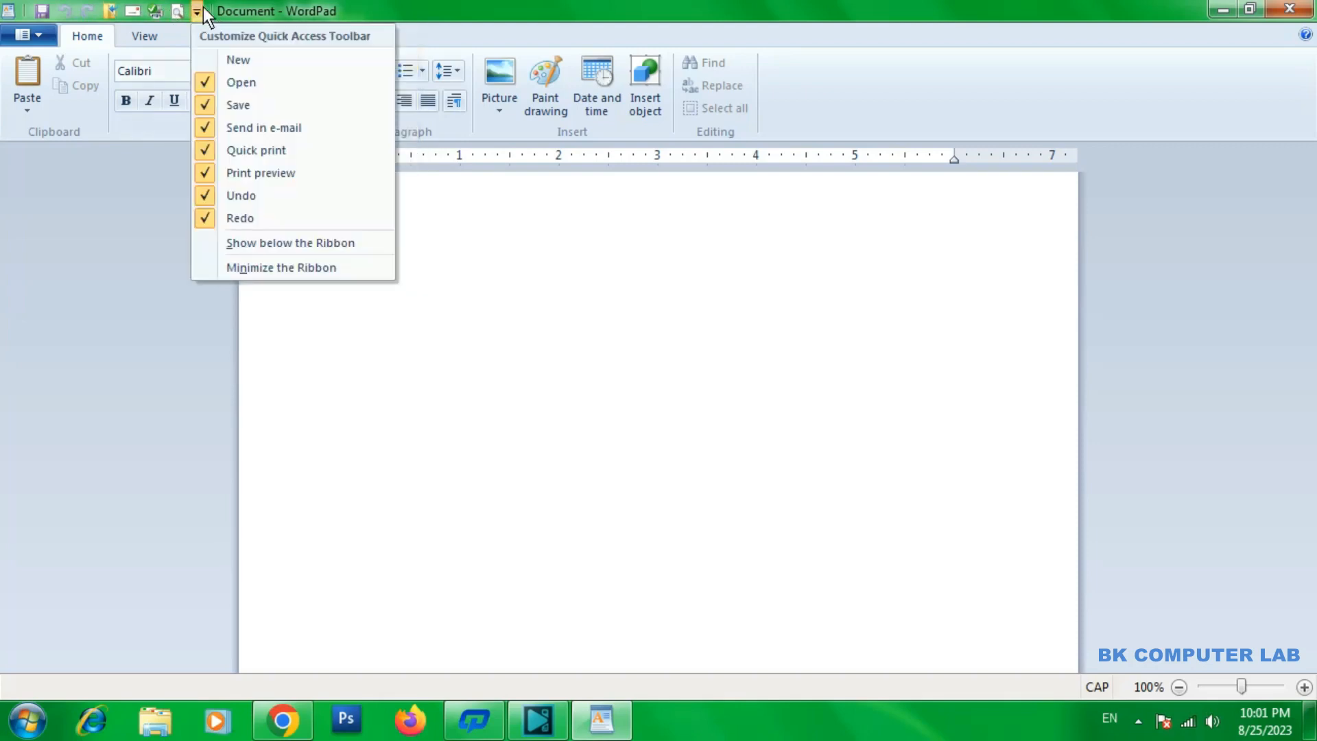
click(203, 81)
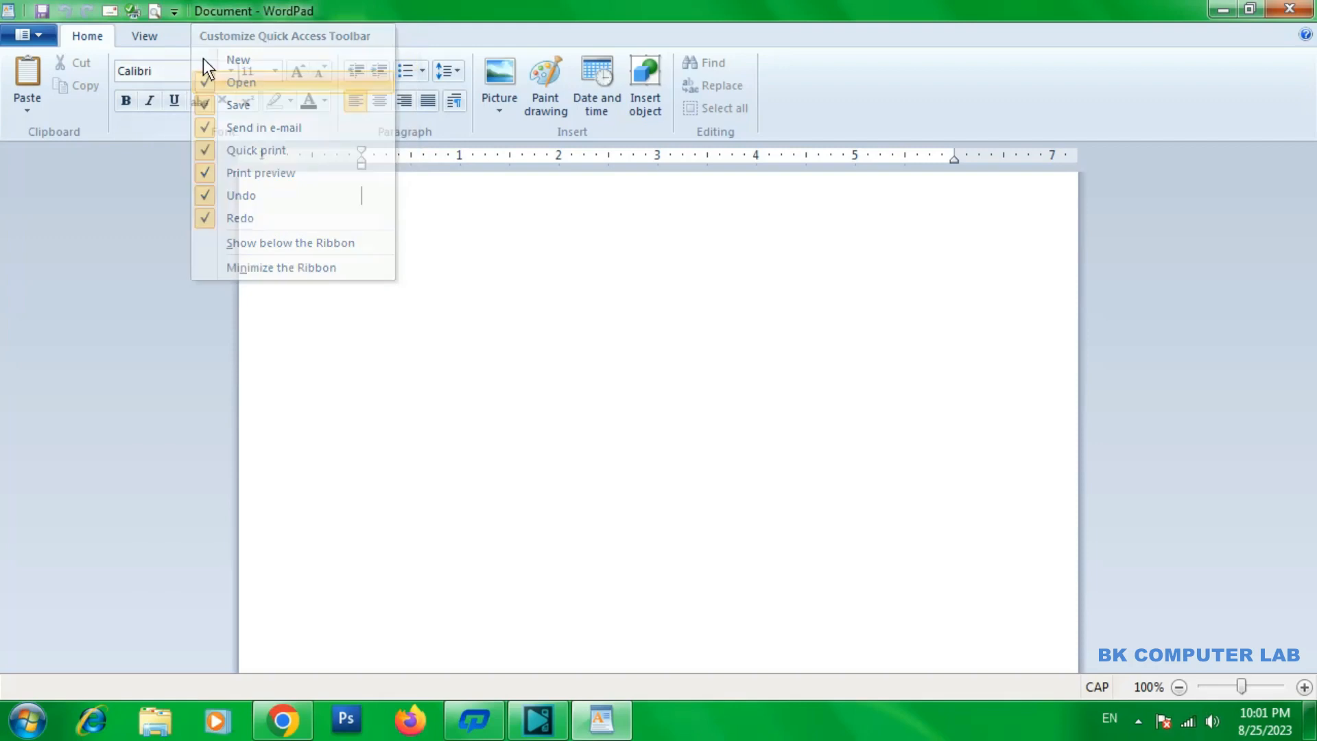
click(175, 11)
click(188, 104)
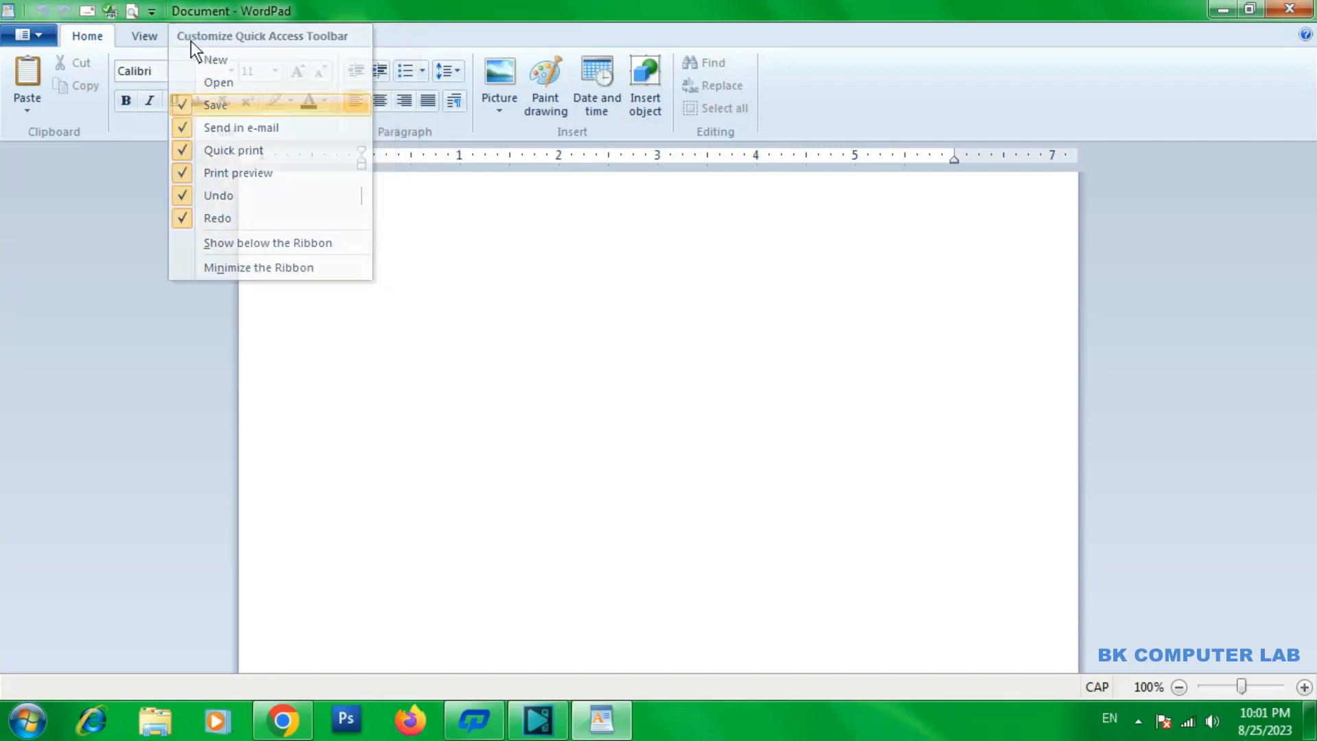
click(152, 11)
click(166, 124)
Add the Send in e-mail, Save and Open commands back to the Quick Access Toolbar
click(130, 11)
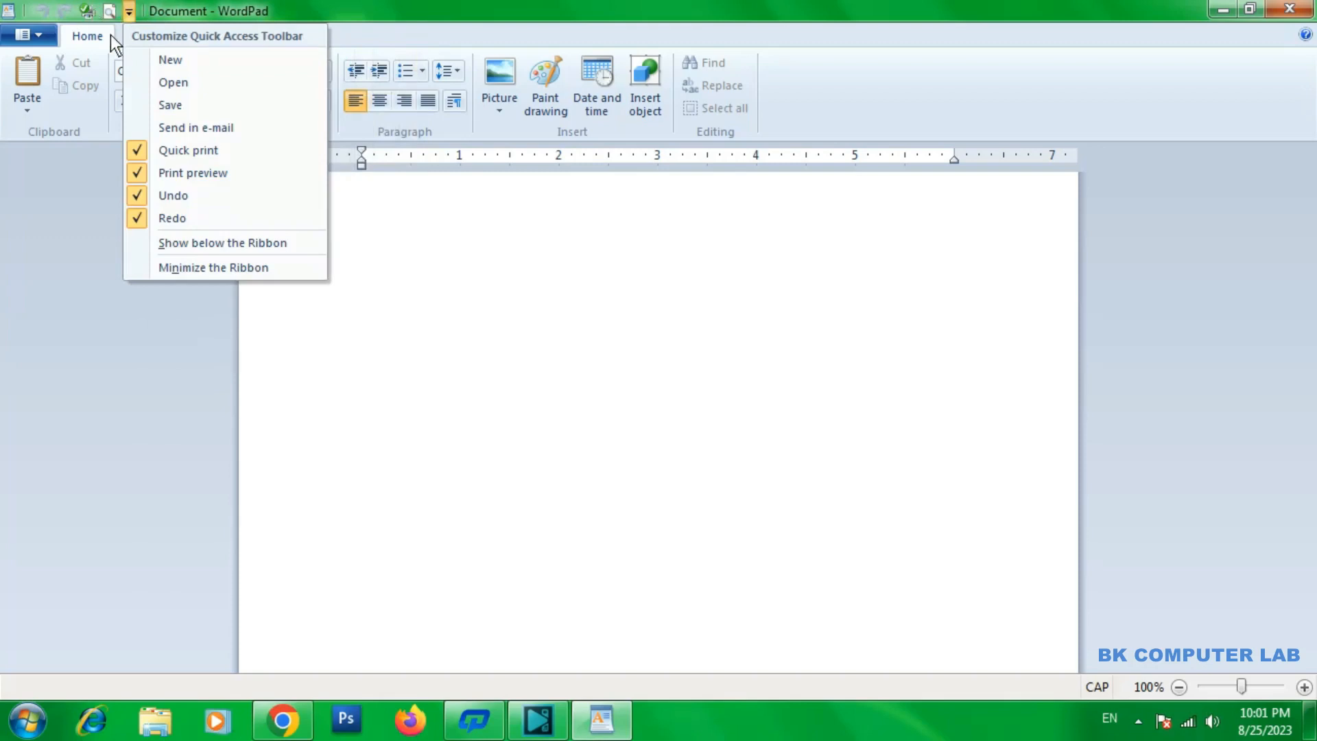
click(143, 127)
click(150, 11)
click(171, 103)
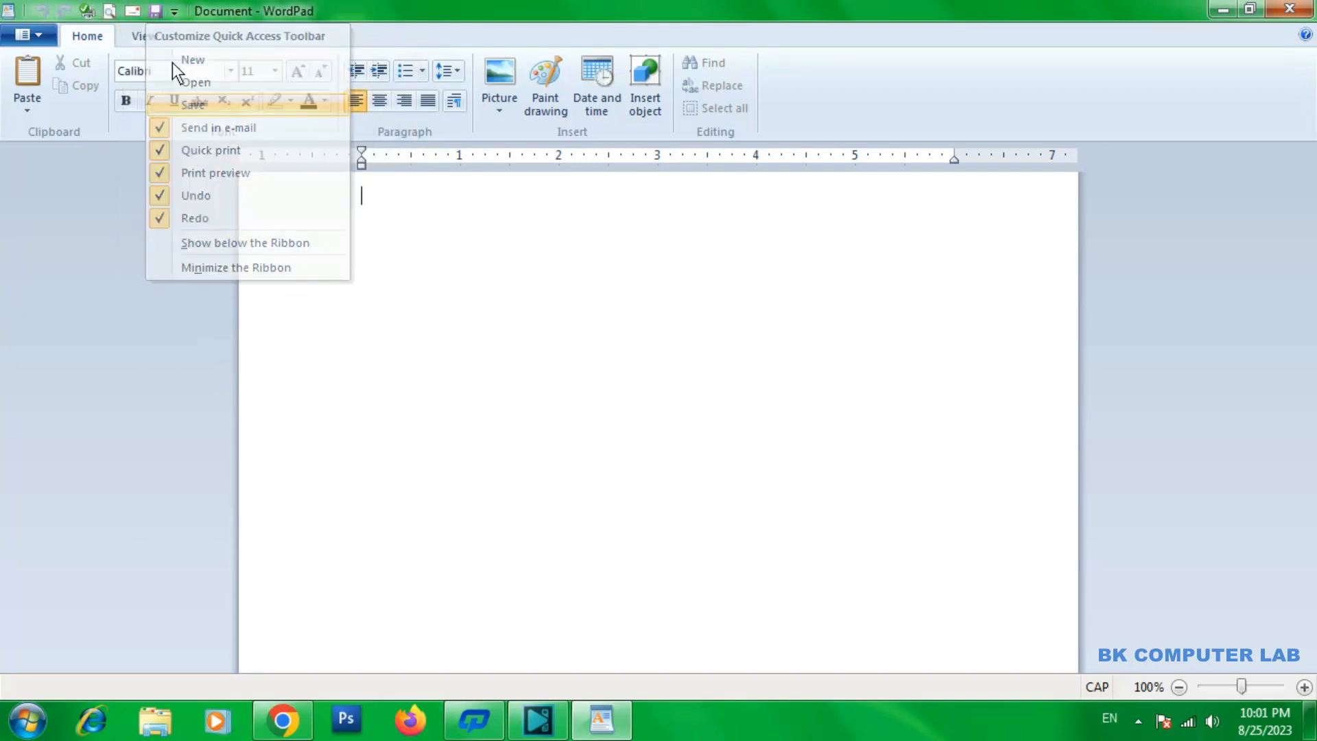
click(177, 13)
click(180, 85)
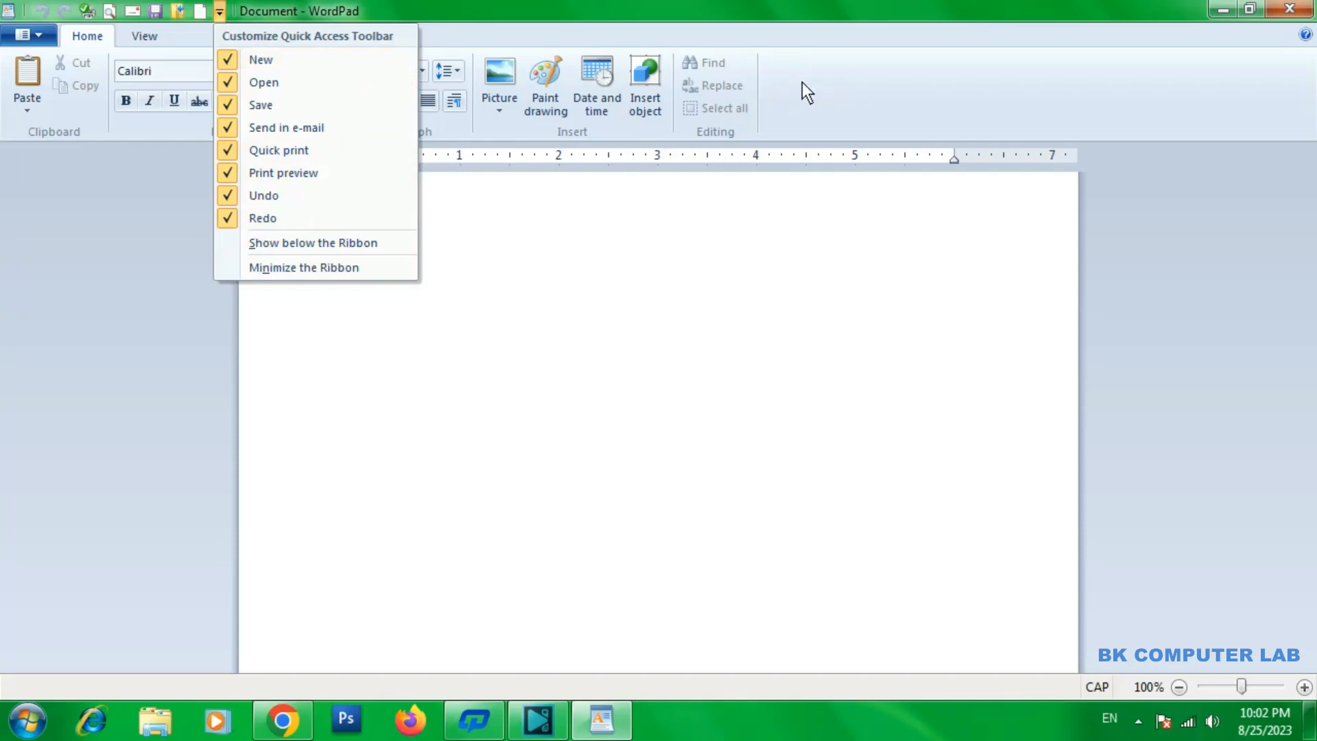
Show the Quick Access Toolbar below the ribbon and move it back above the ribbon
click(266, 245)
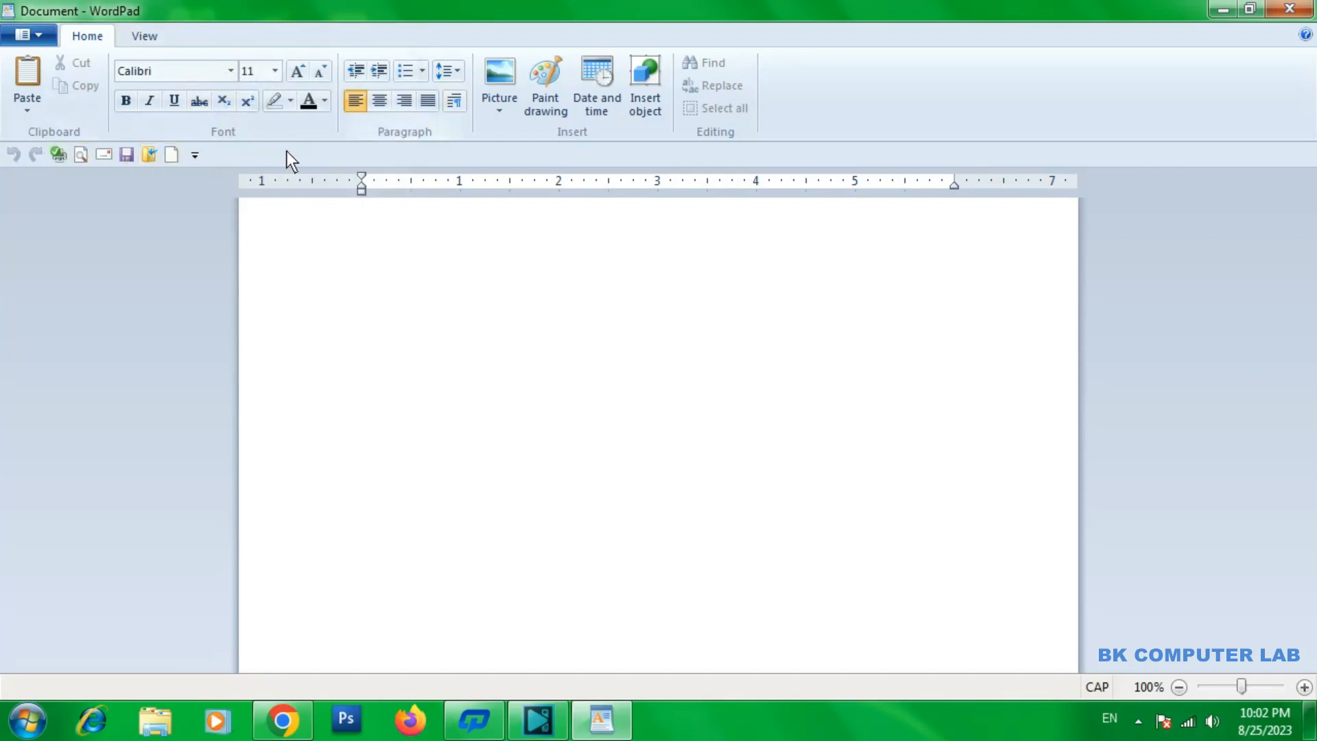
click(195, 155)
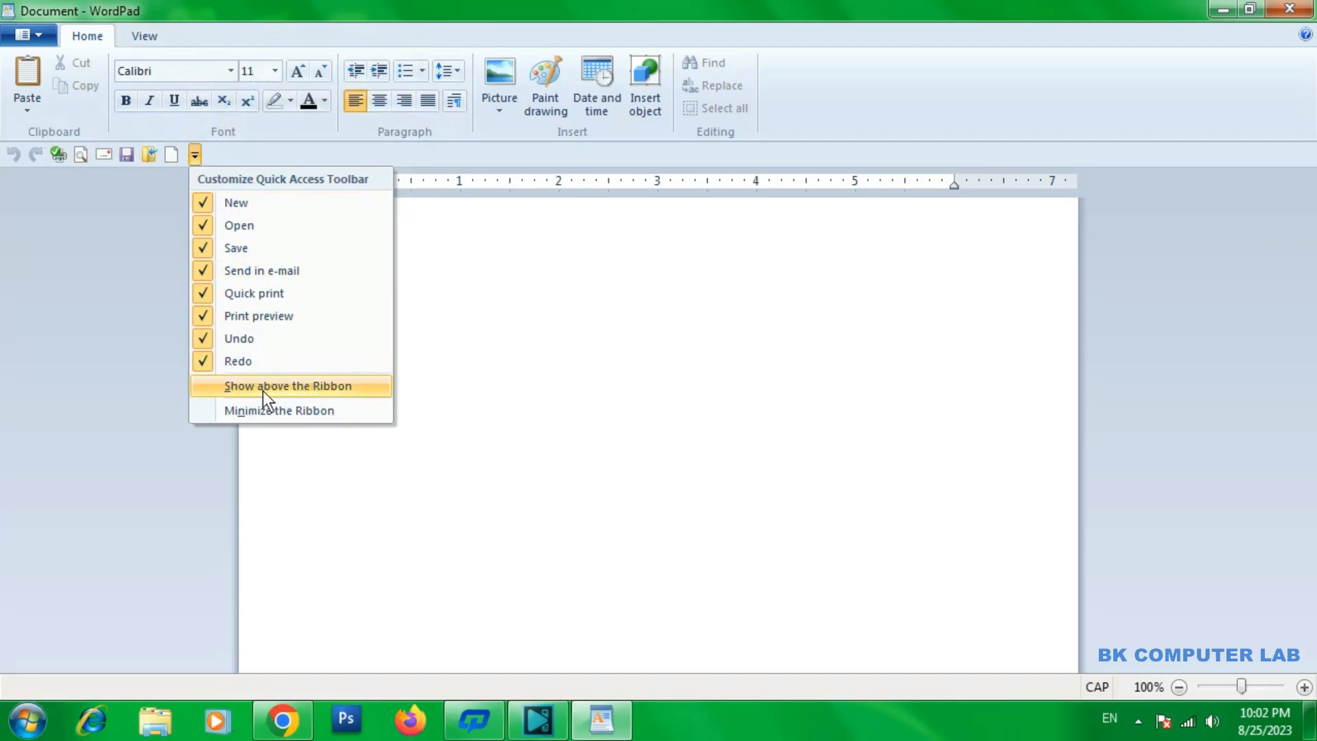
click(293, 386)
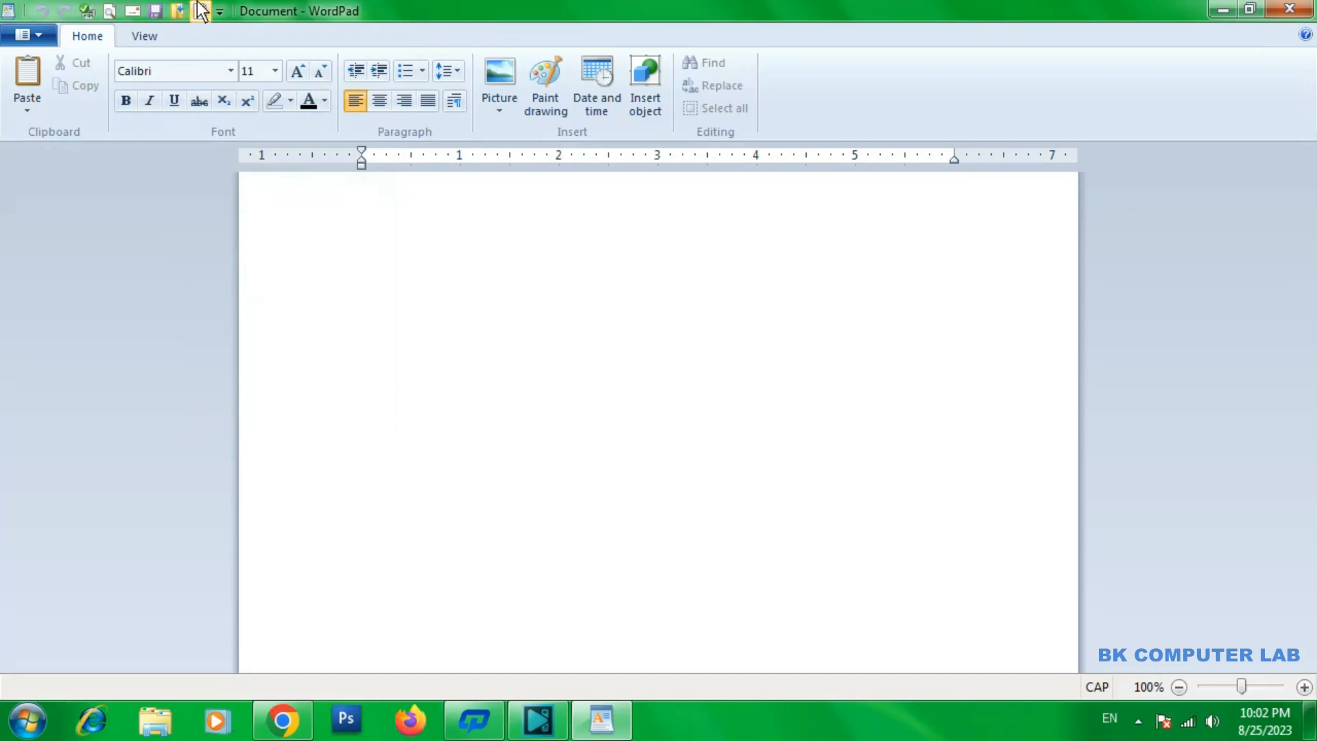
Minimize the ribbon, show the Home commands temporarily, and restore the full ribbon
click(220, 11)
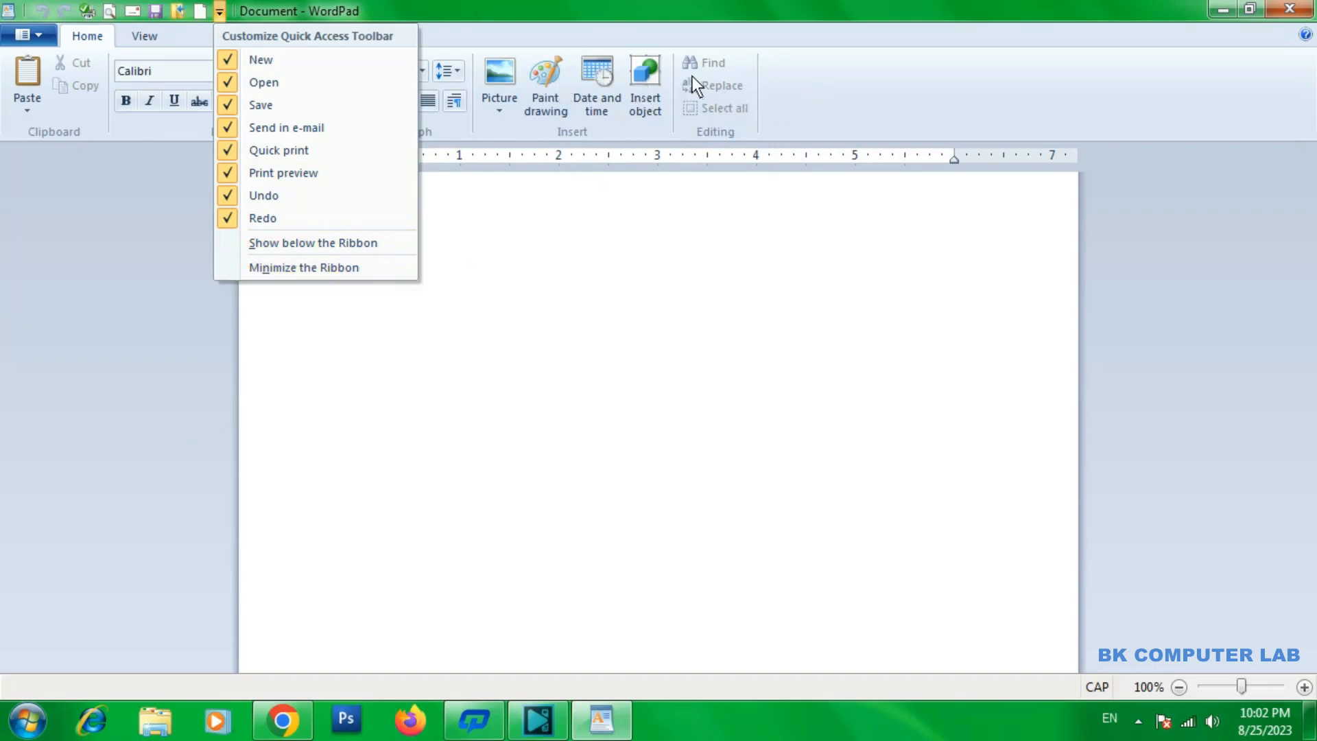
click(276, 266)
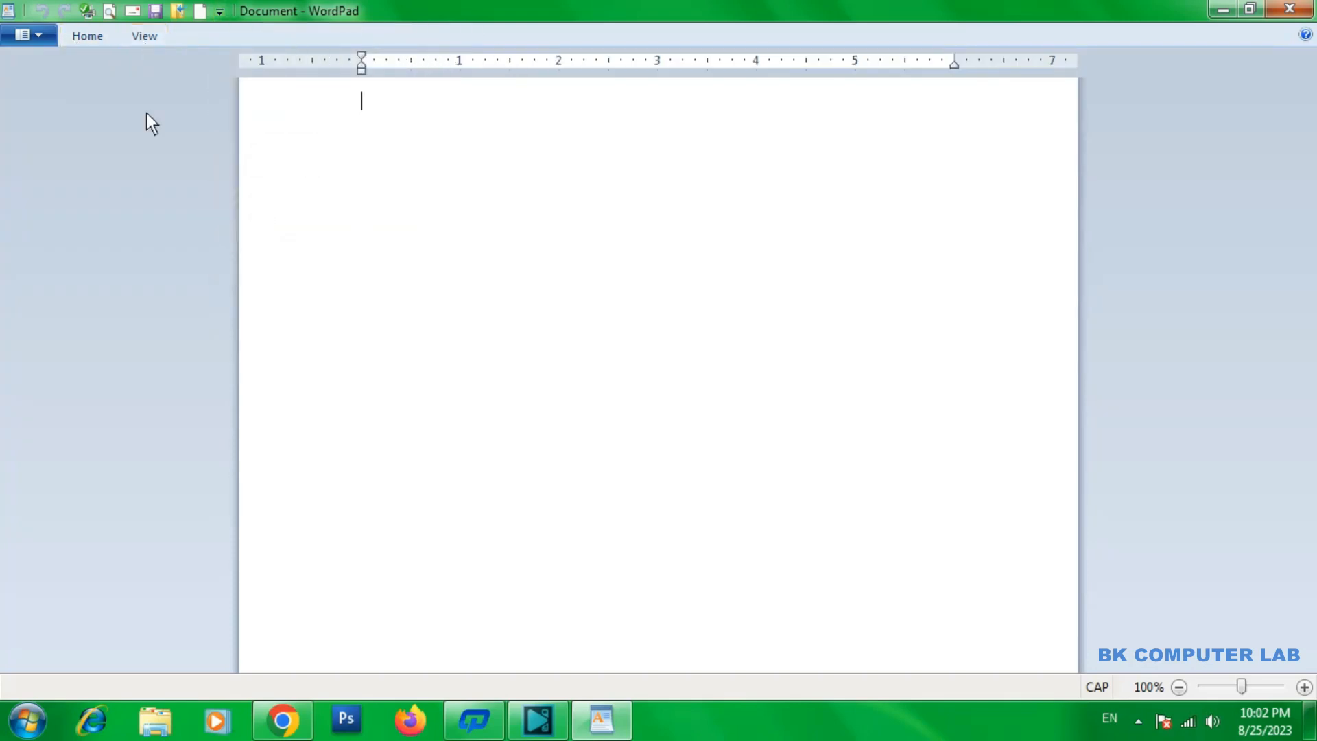
click(106, 38)
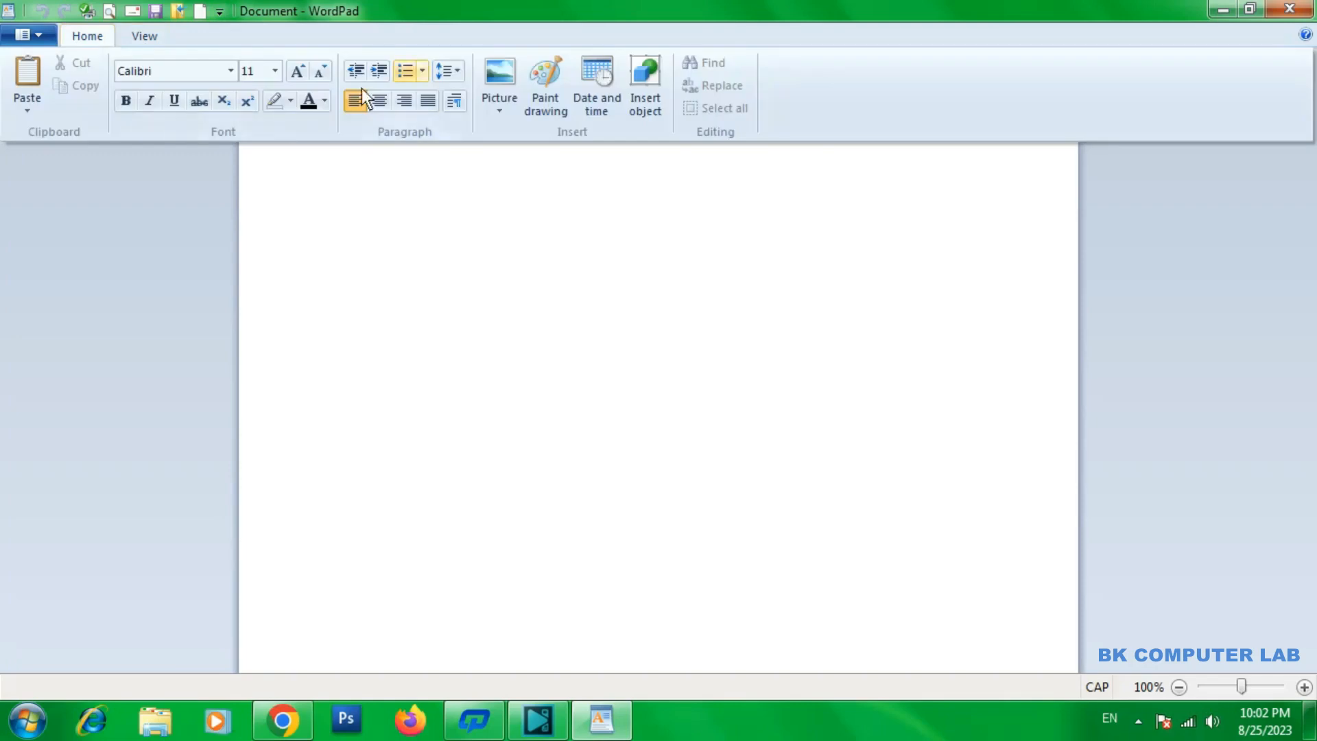
click(421, 282)
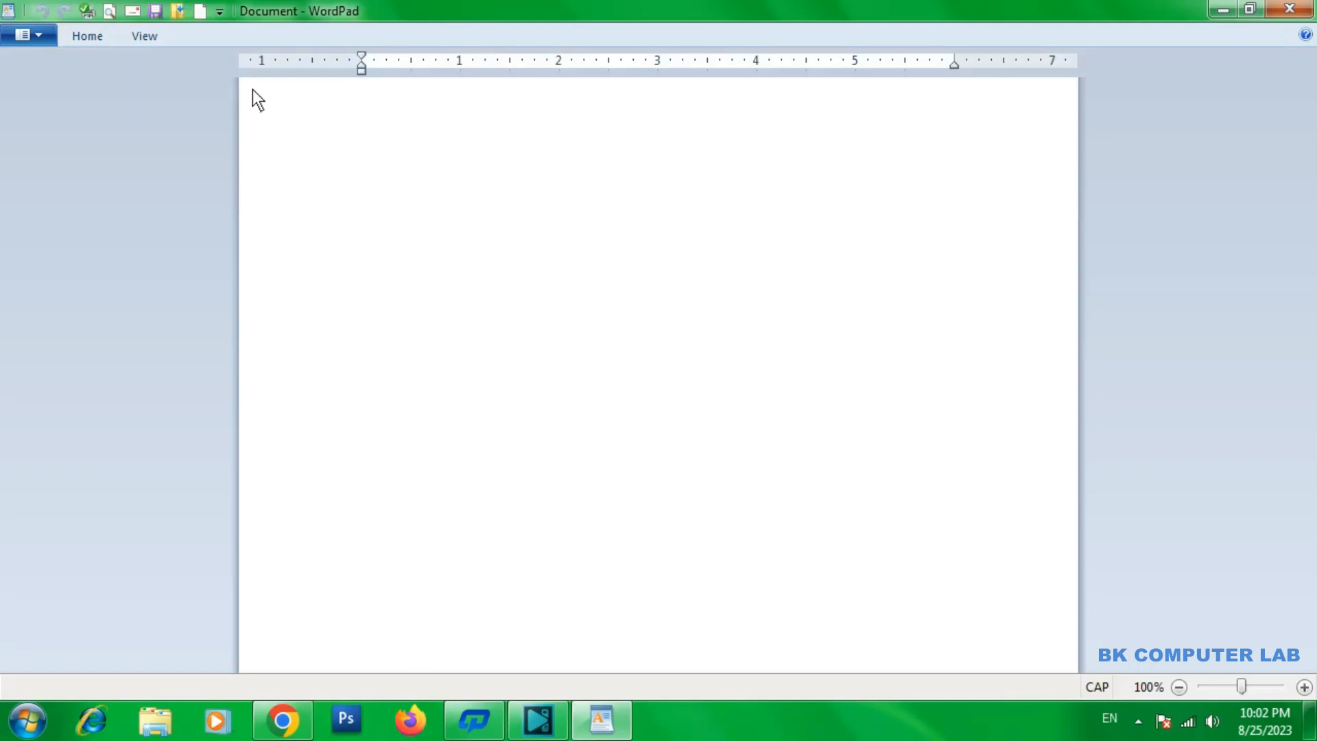
click(219, 11)
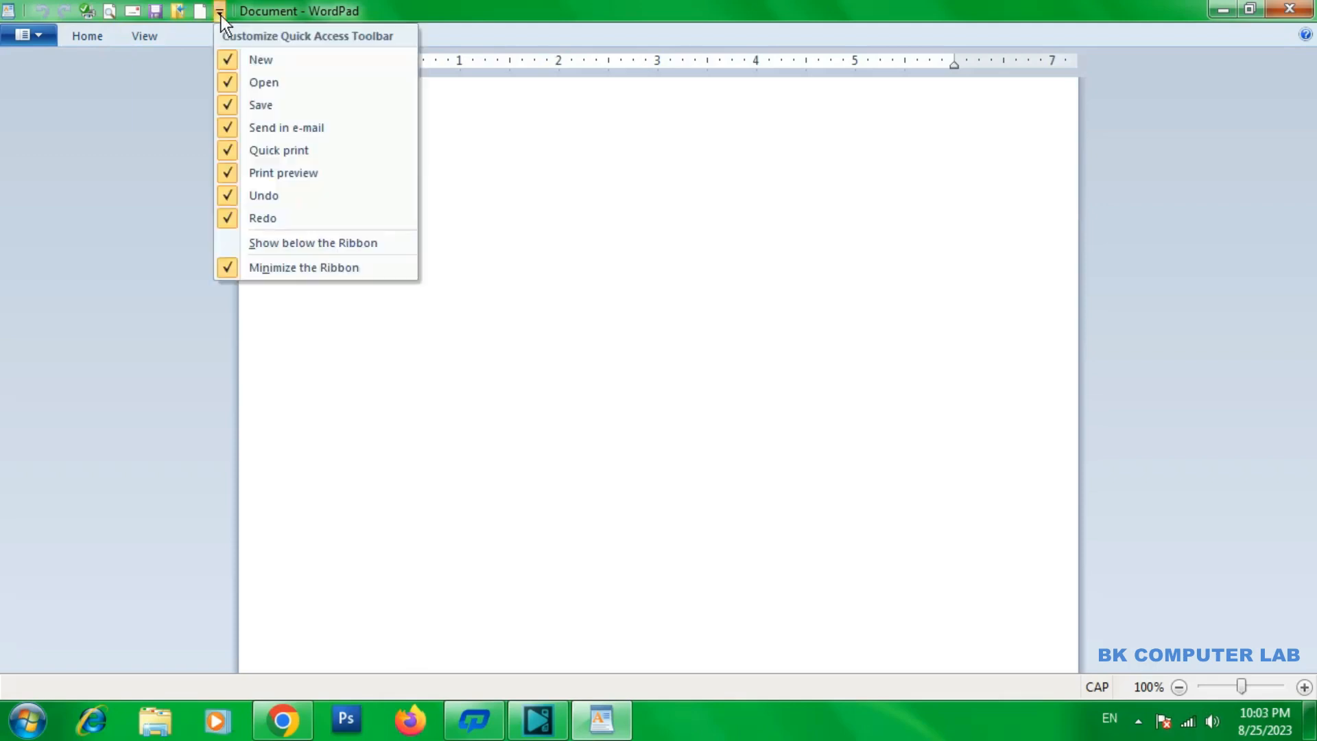
click(237, 269)
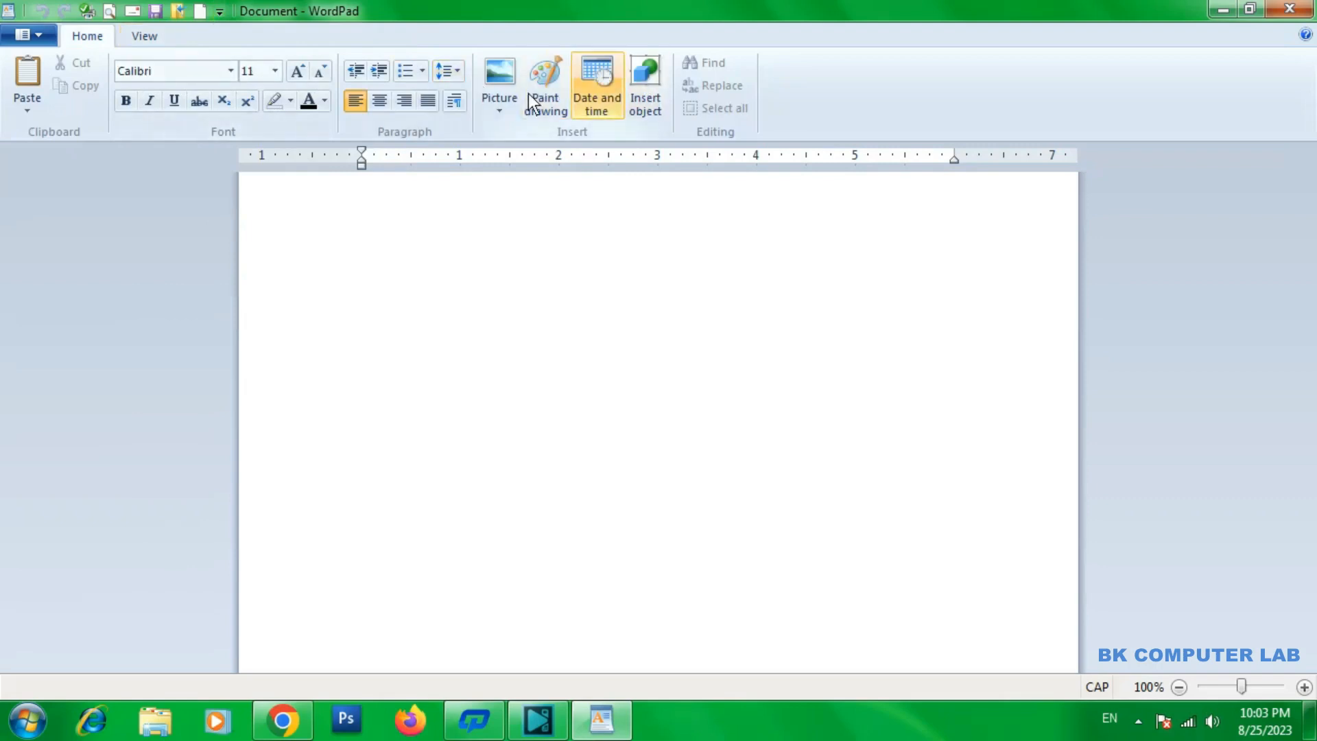
click(220, 12)
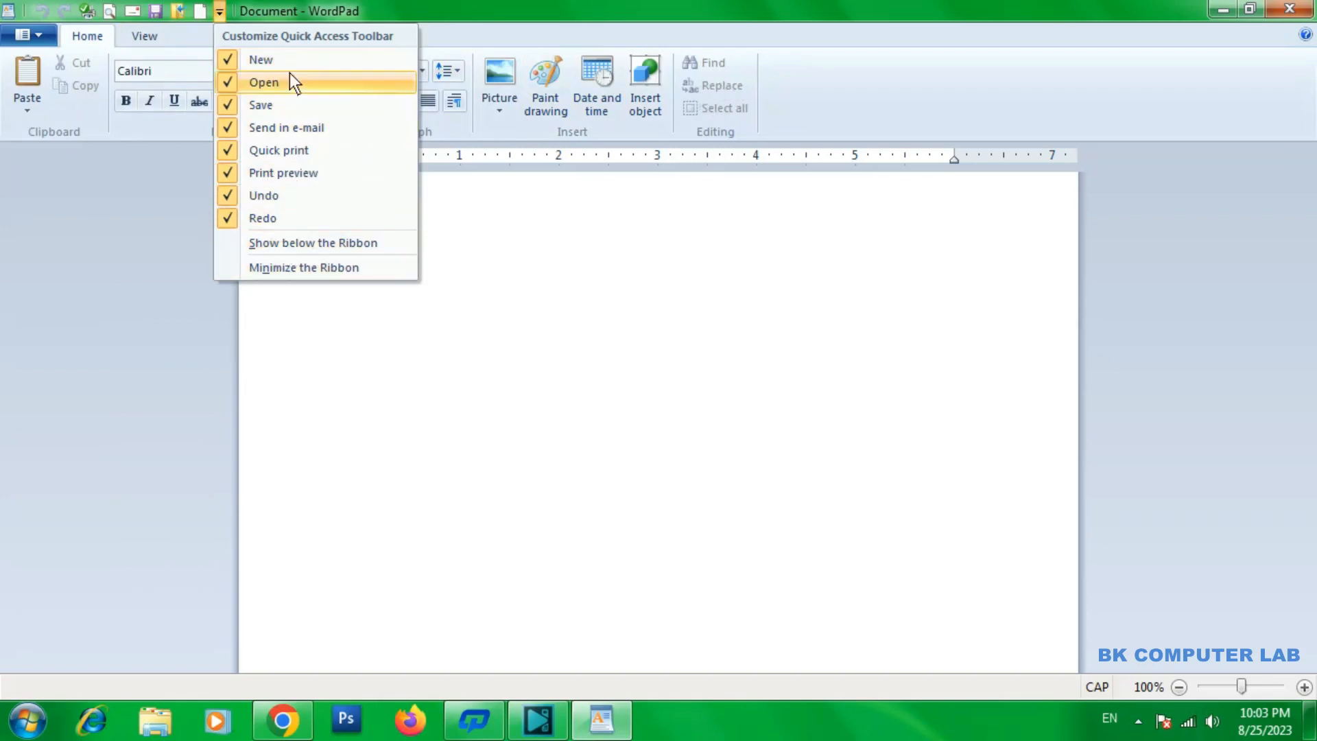
key(Escape)
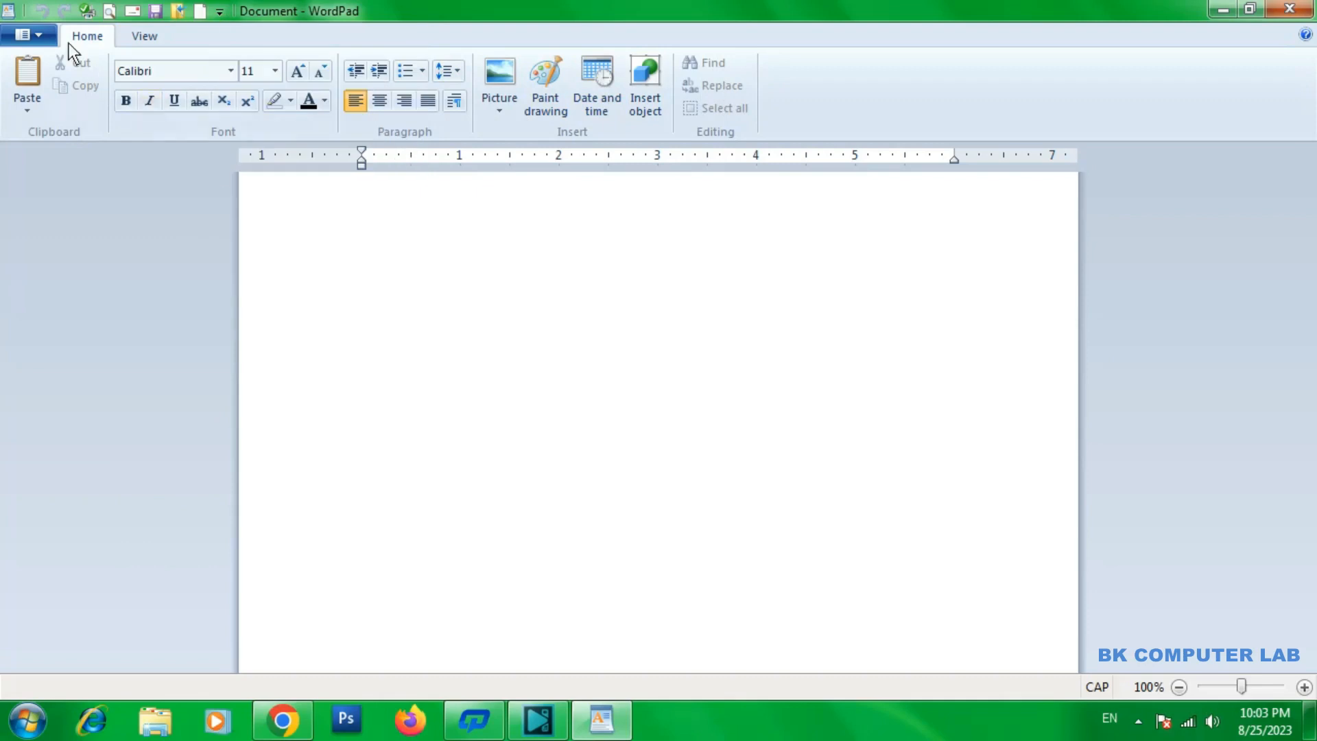
click(30, 31)
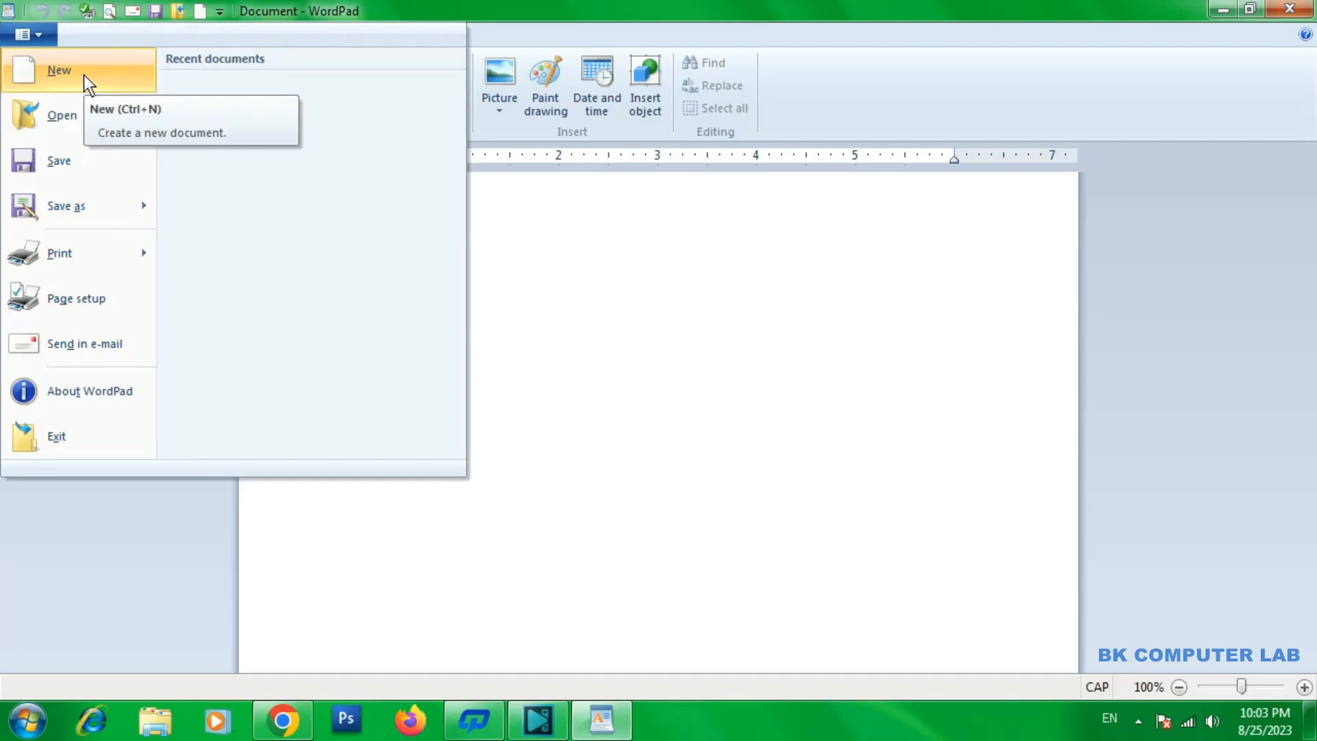
Enter the sample text JFKKFKJKFJKF and create a new document, discarding the unsaved changes
click(583, 287)
text(JFKKFKJKFJKF)
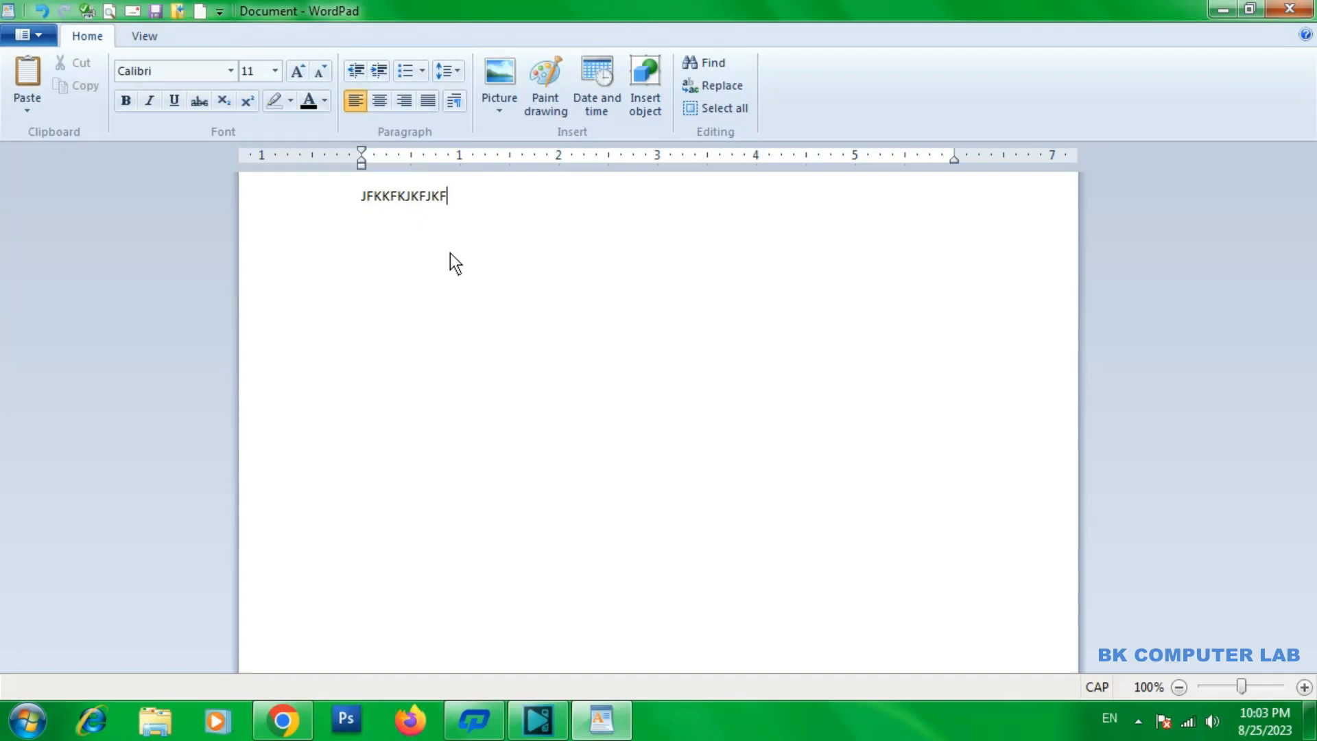
click(31, 38)
click(46, 77)
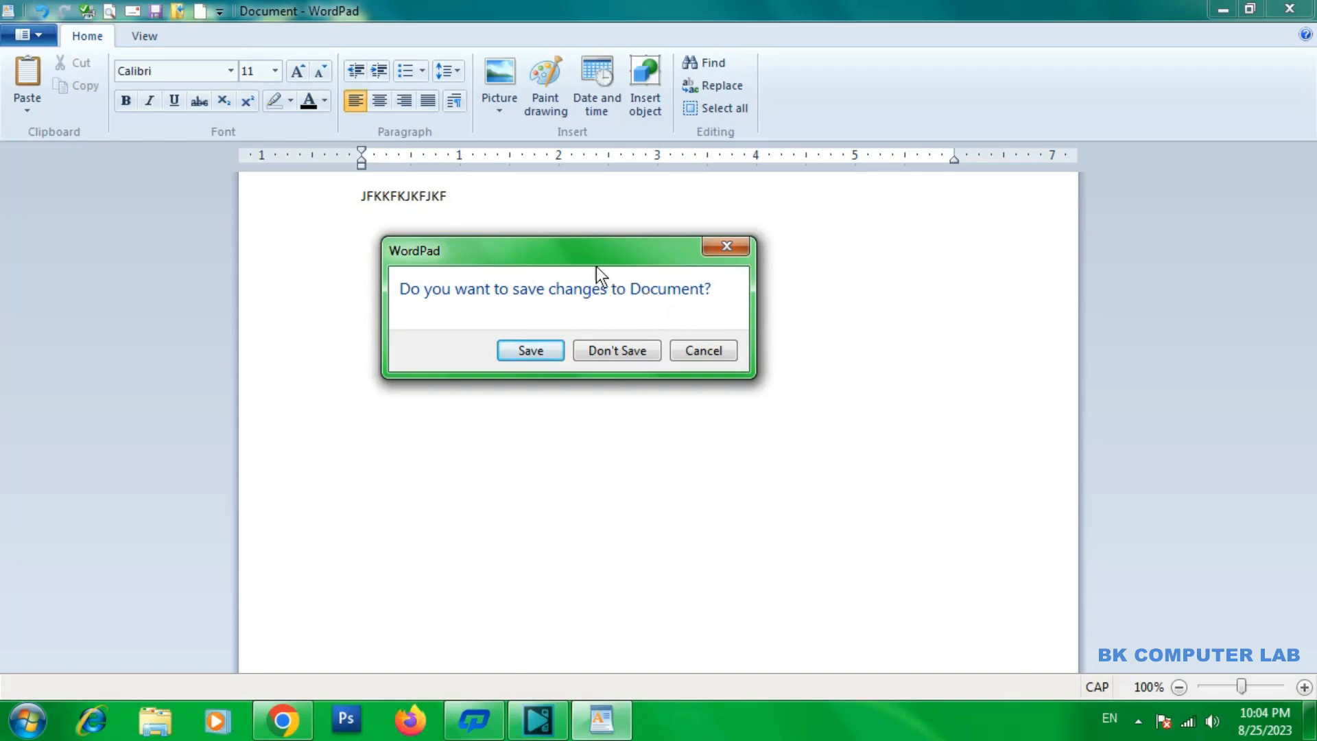
drag(595, 266, 611, 280)
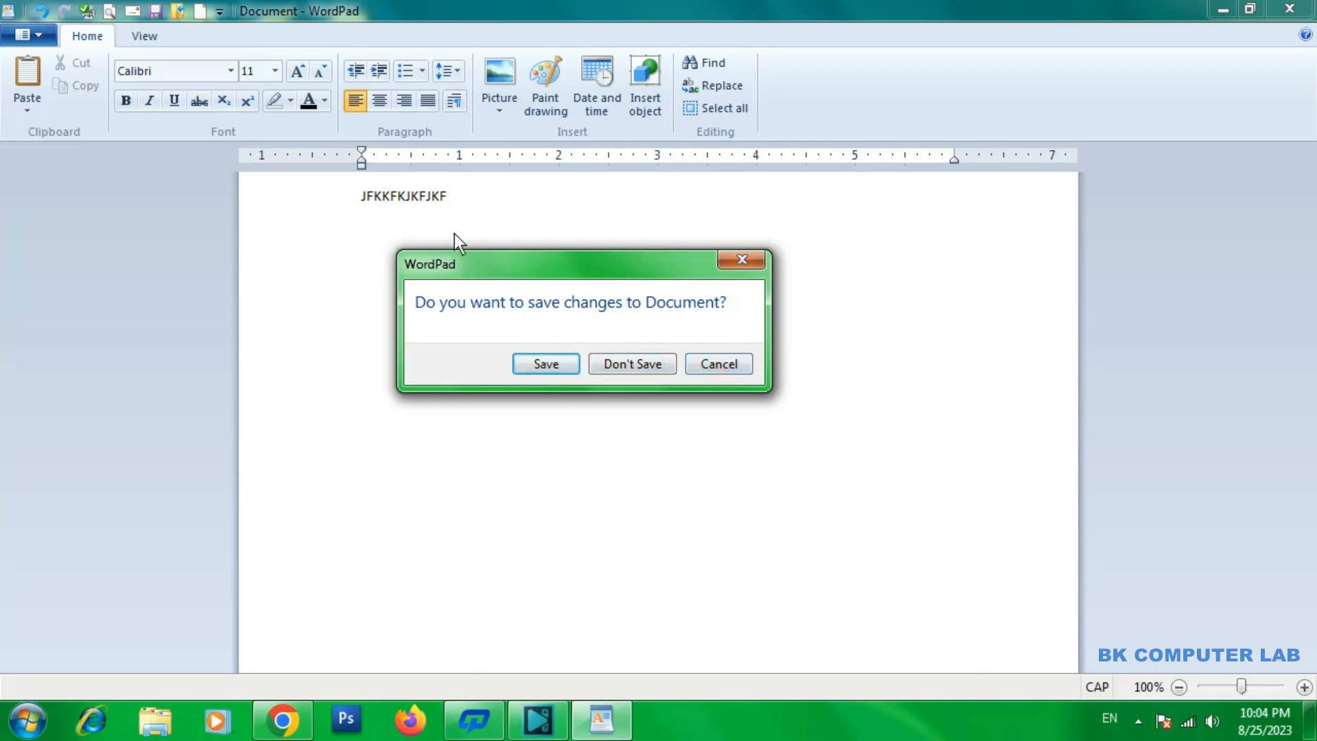
click(611, 365)
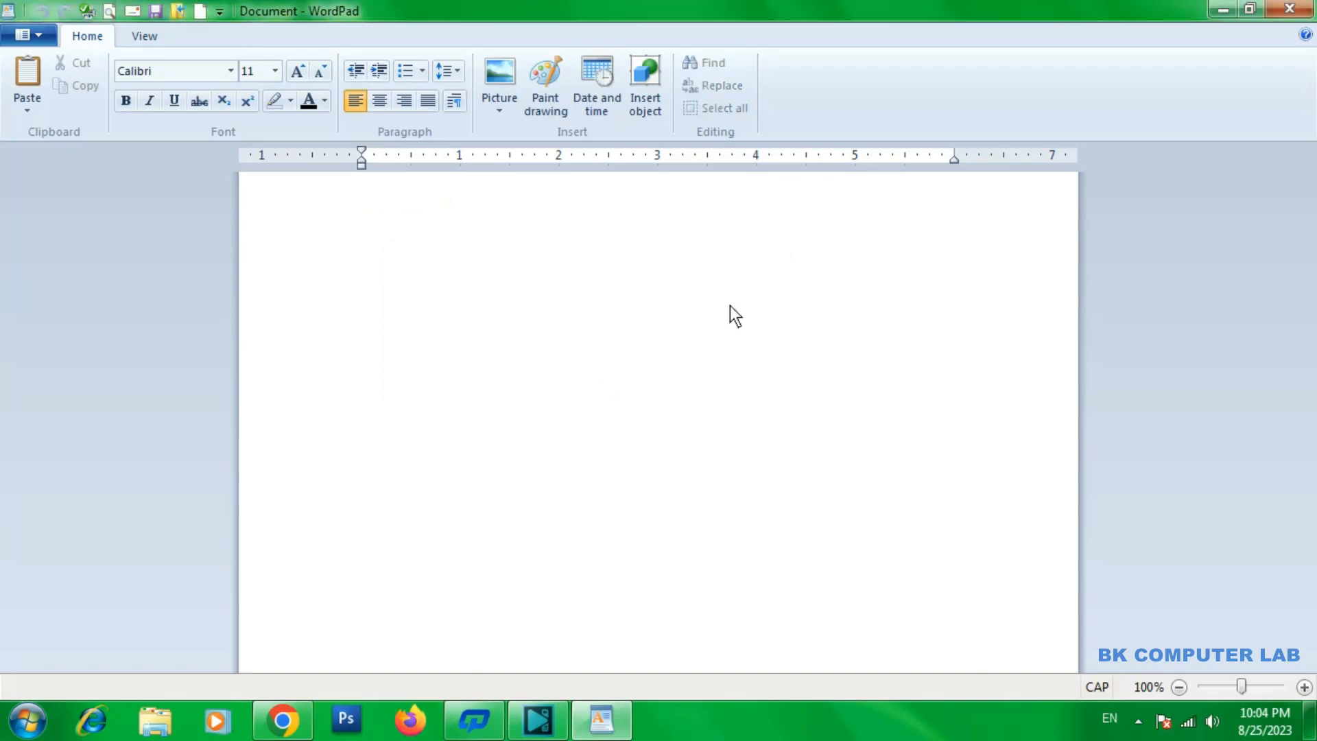
Enter the text BK COMPUTER LAB in the blank document
click(36, 35)
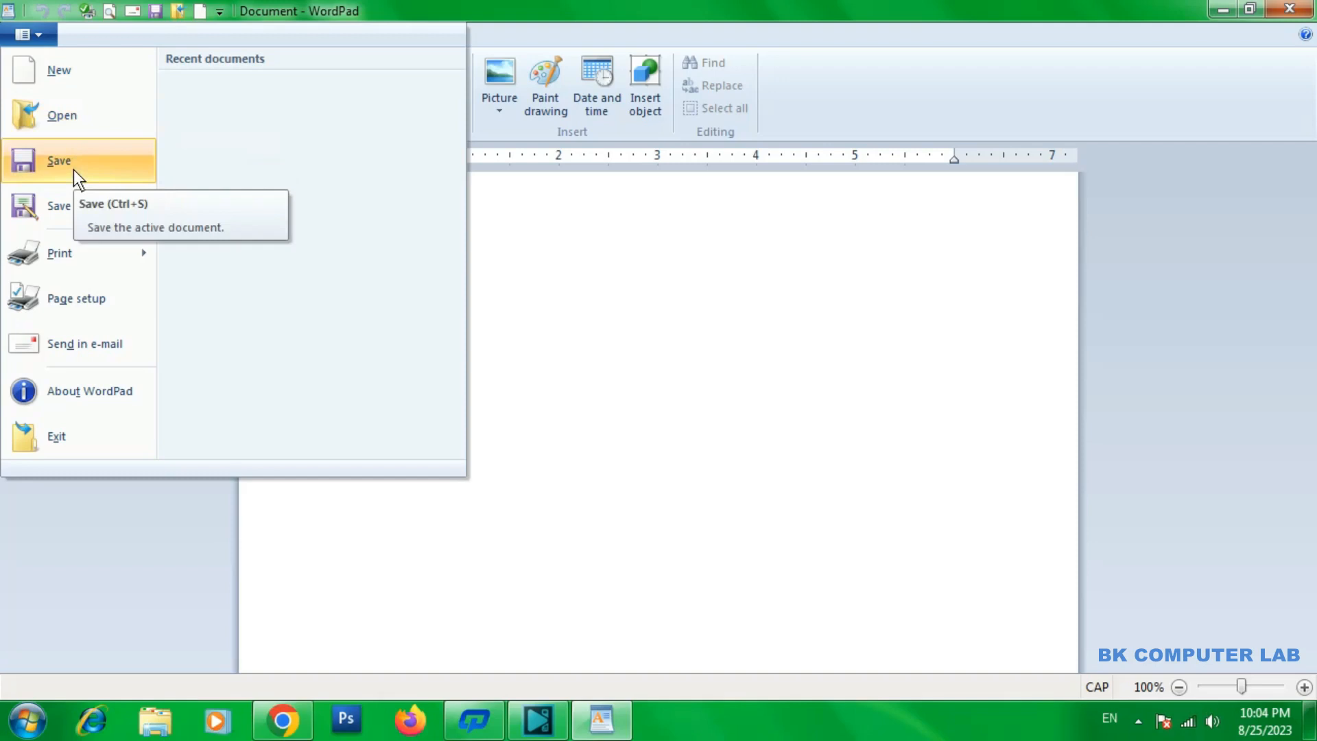
click(542, 212)
text(BK COM)
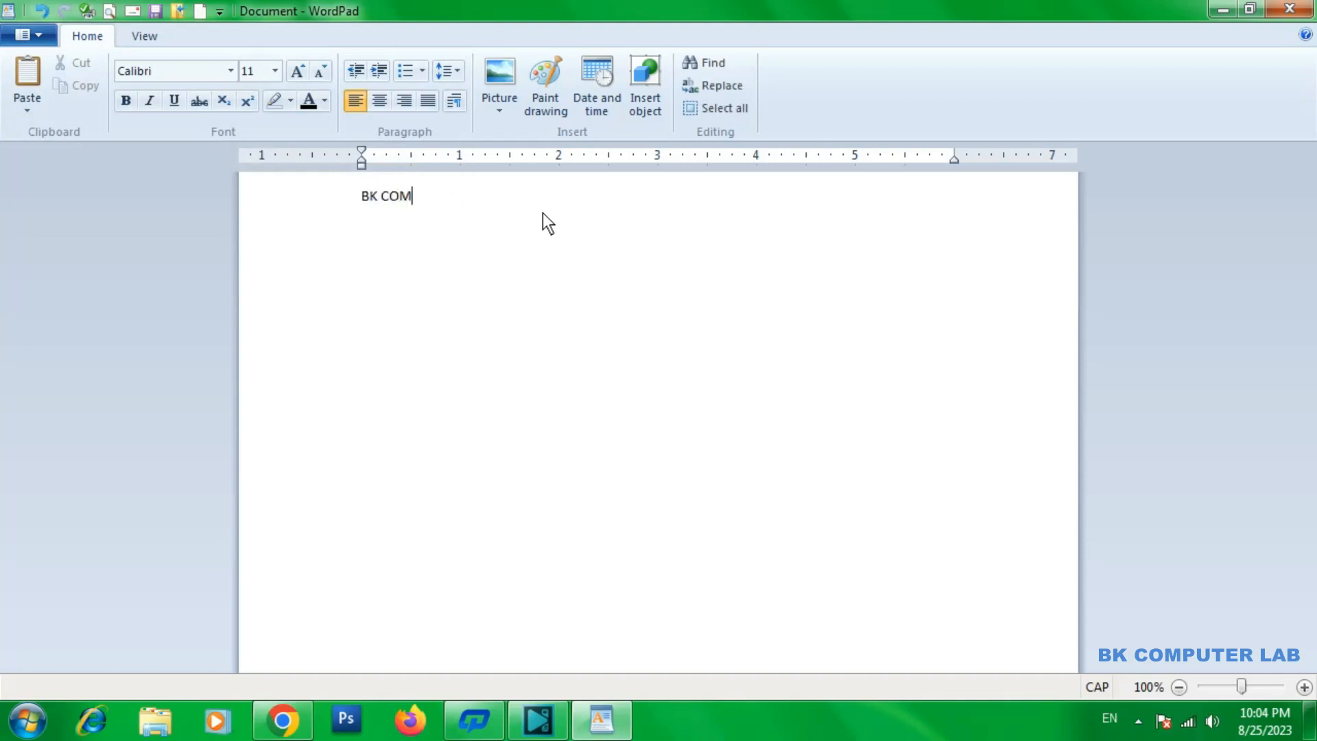
text(PUTER LAB)
Save the document as BK in Rich Text Format in the Documents library
click(26, 34)
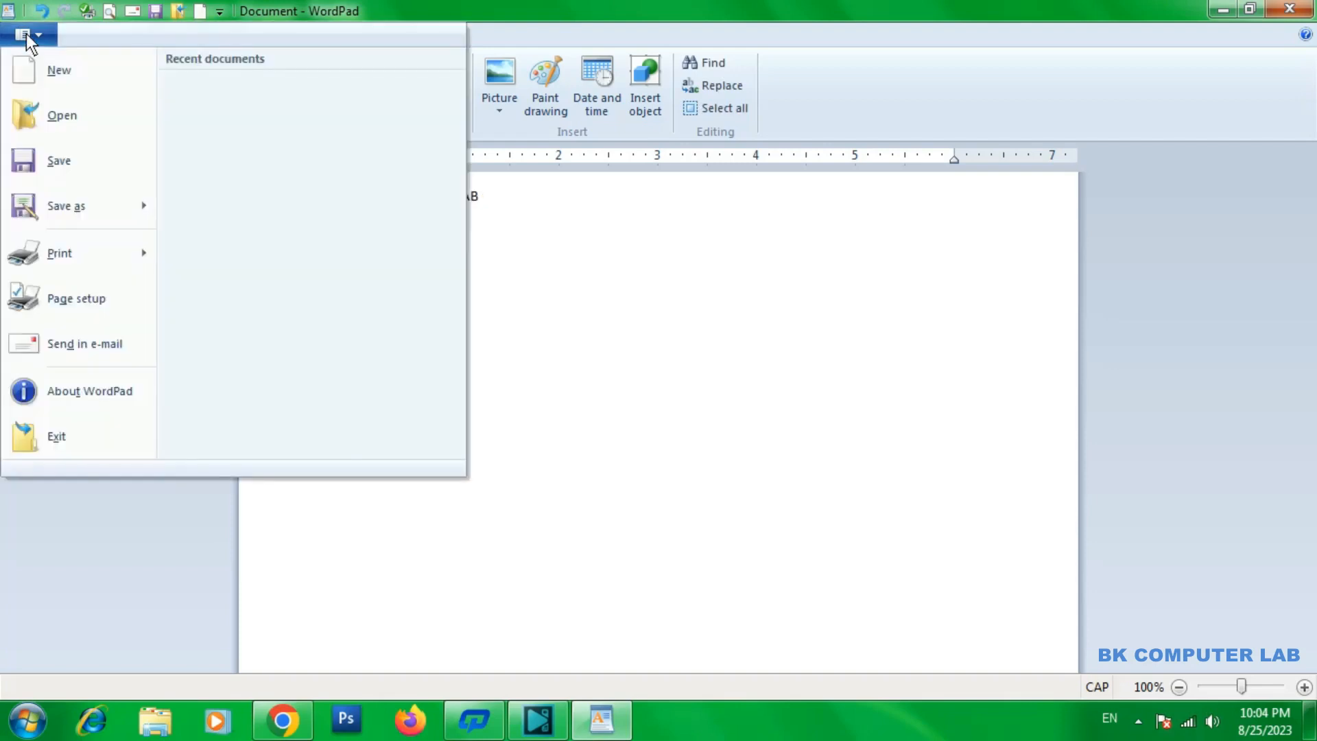
click(48, 155)
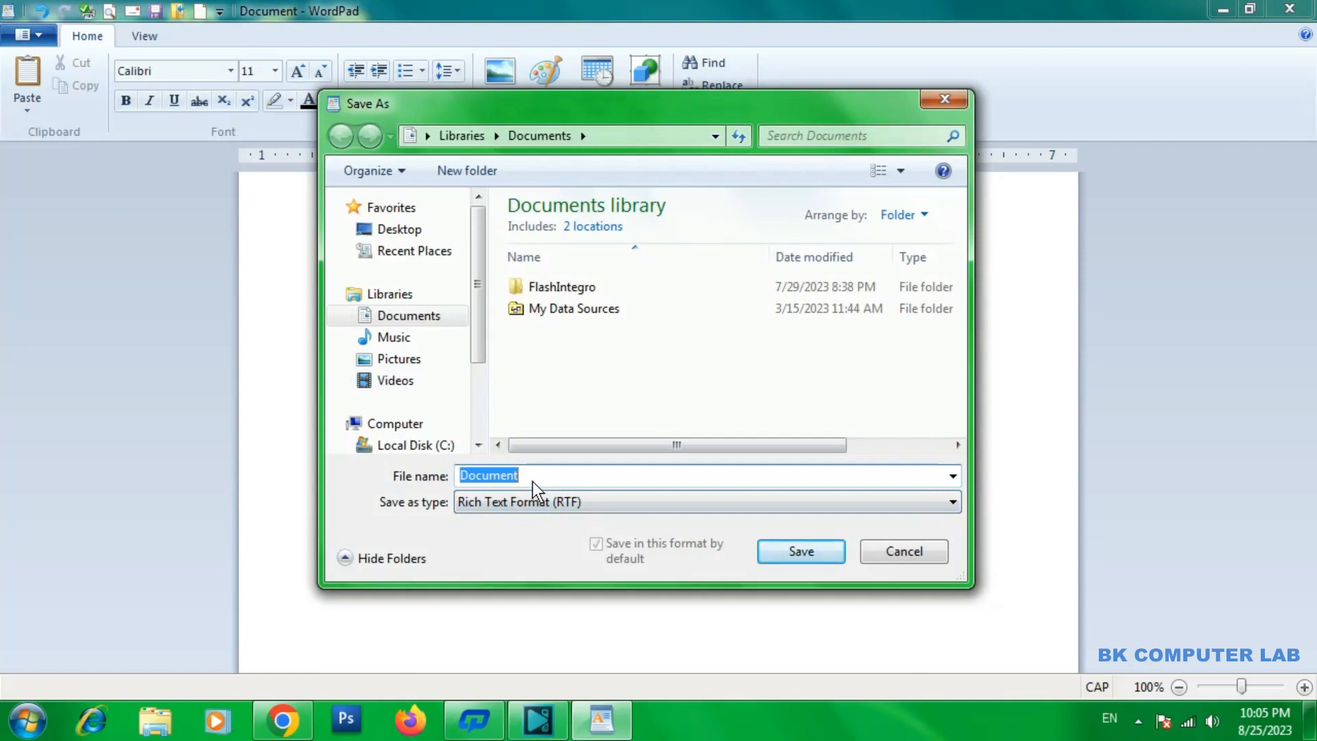
key(BackSpace)
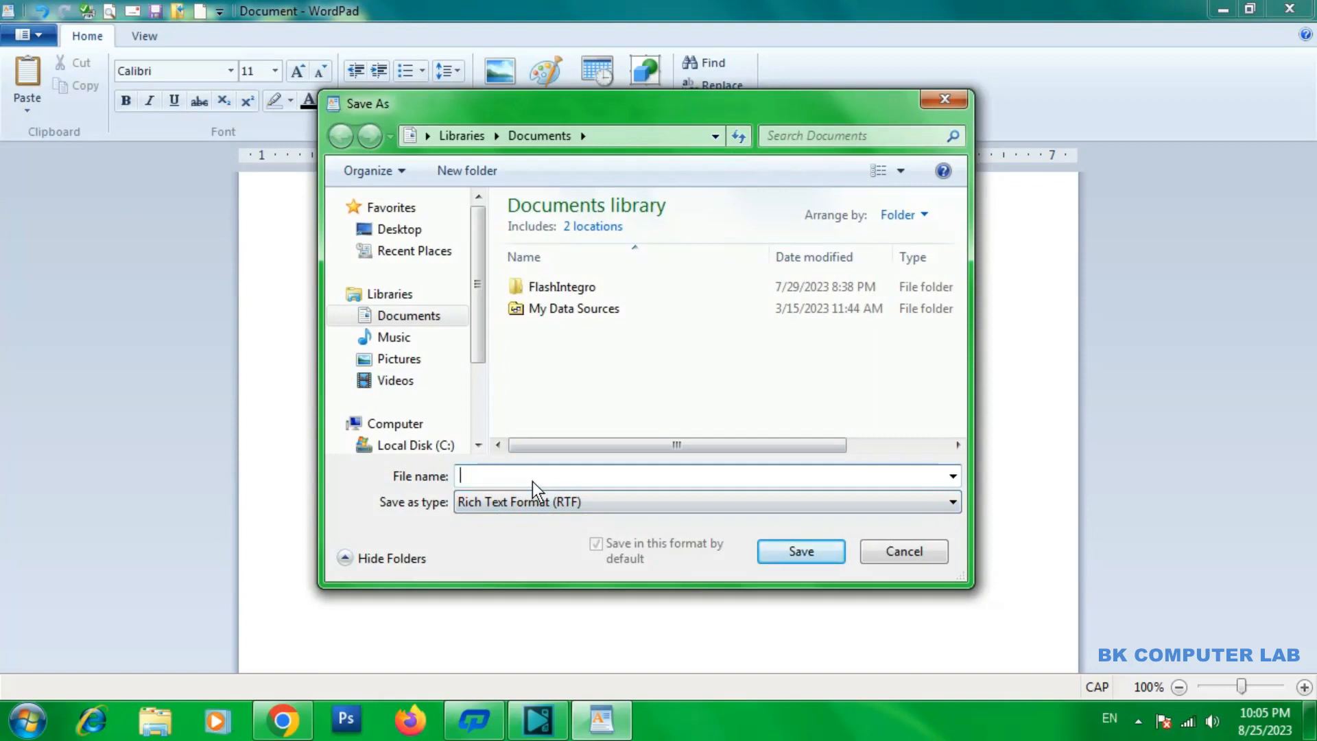
text(BK)
click(801, 551)
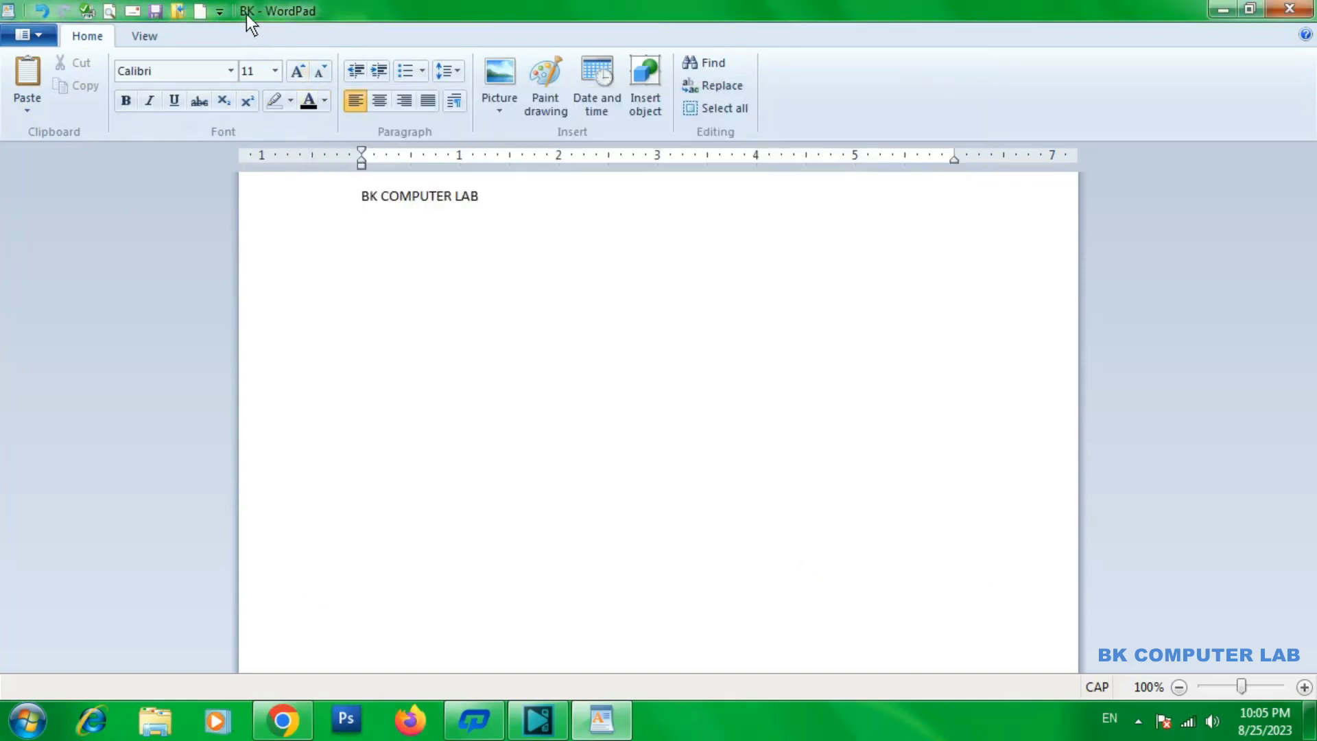
Review the file formats available for saving a copy of the document, leaving it unsaved
click(29, 34)
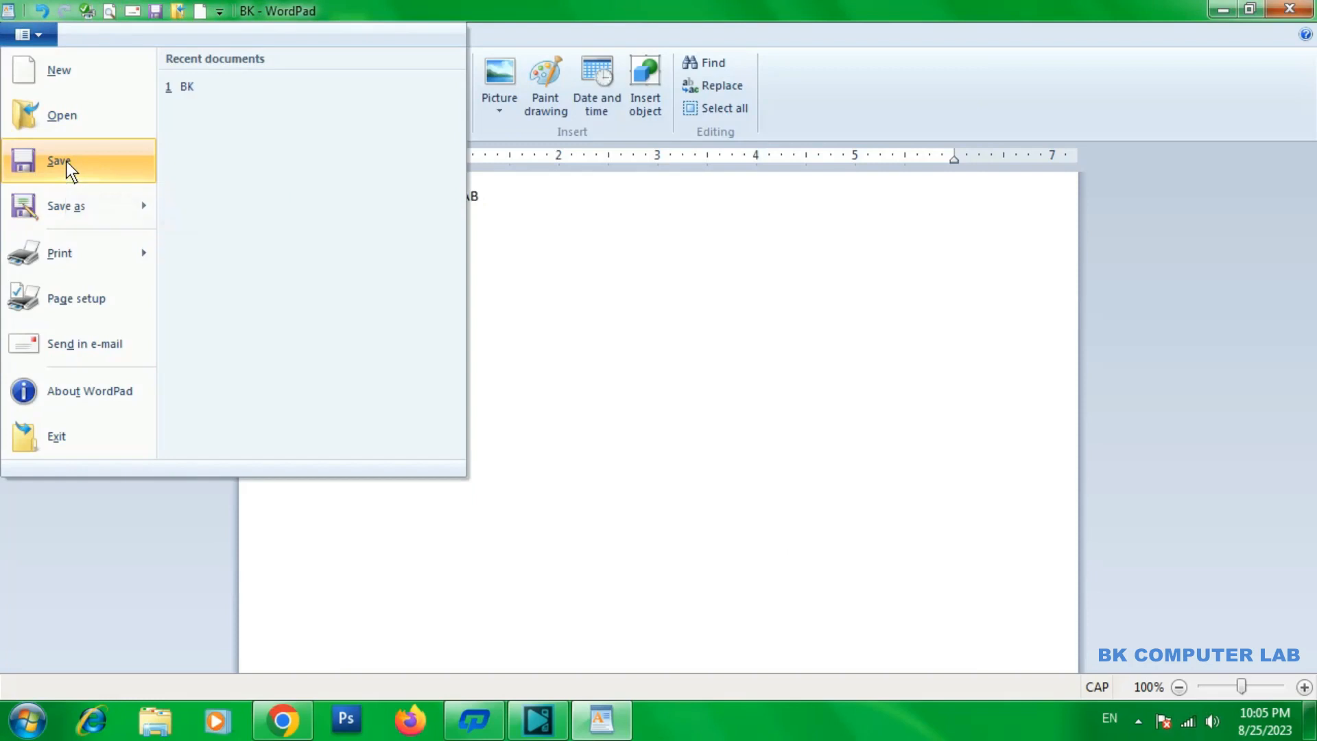
mouse_move(81, 220)
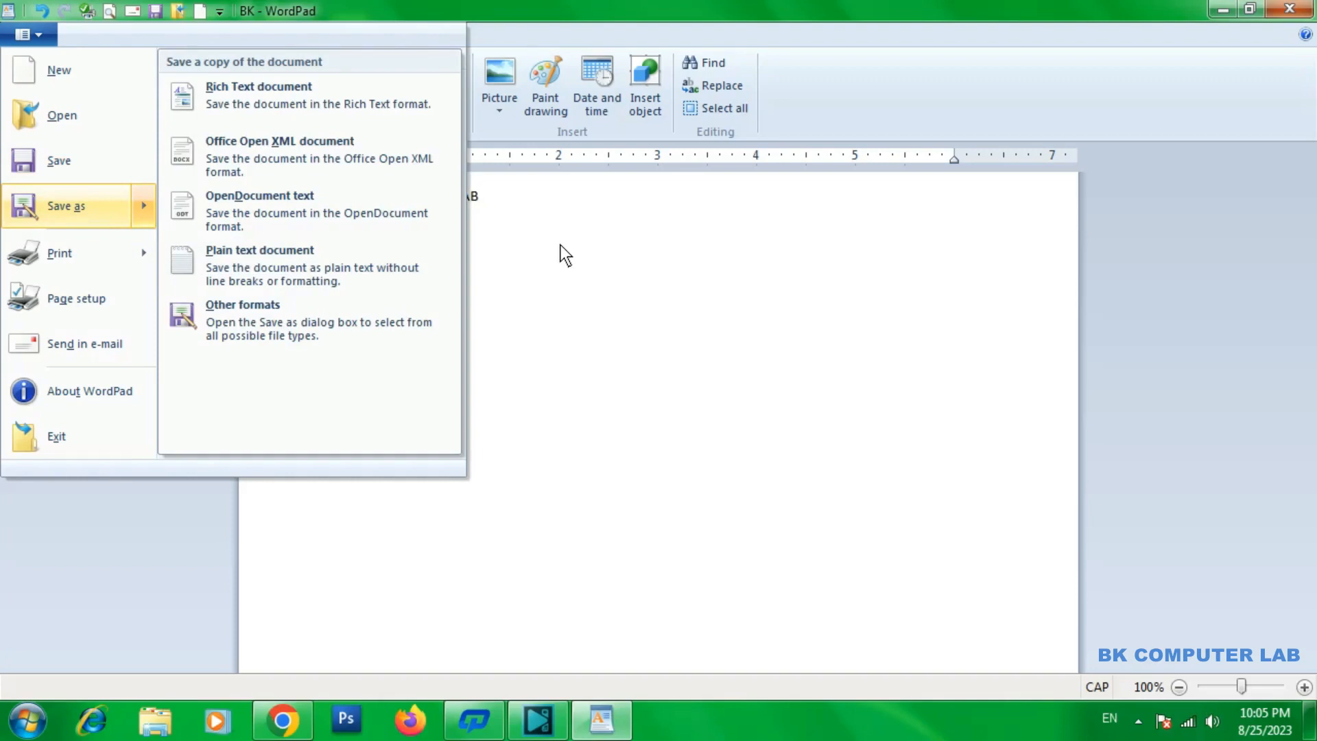
key(Escape)
key(Escape)
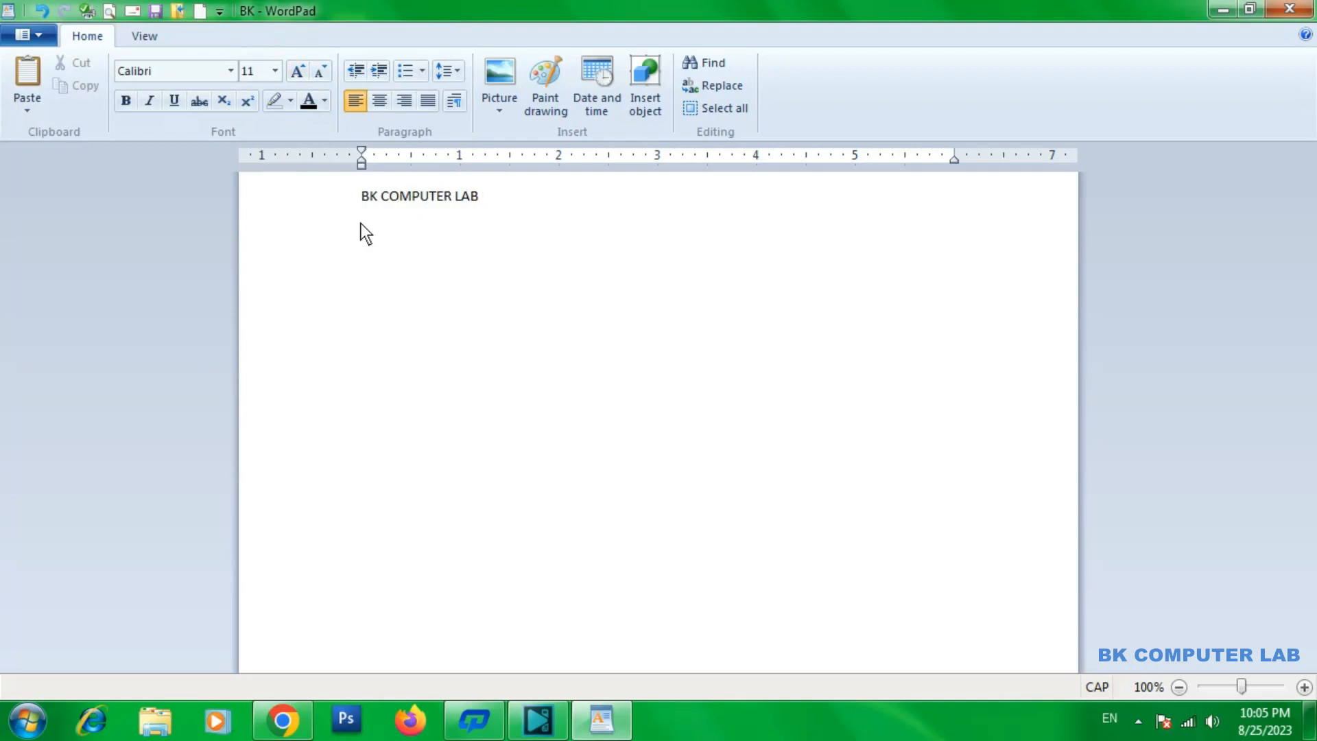
Save a copy of the document as RK in Rich Text Format in the Documents library
click(22, 32)
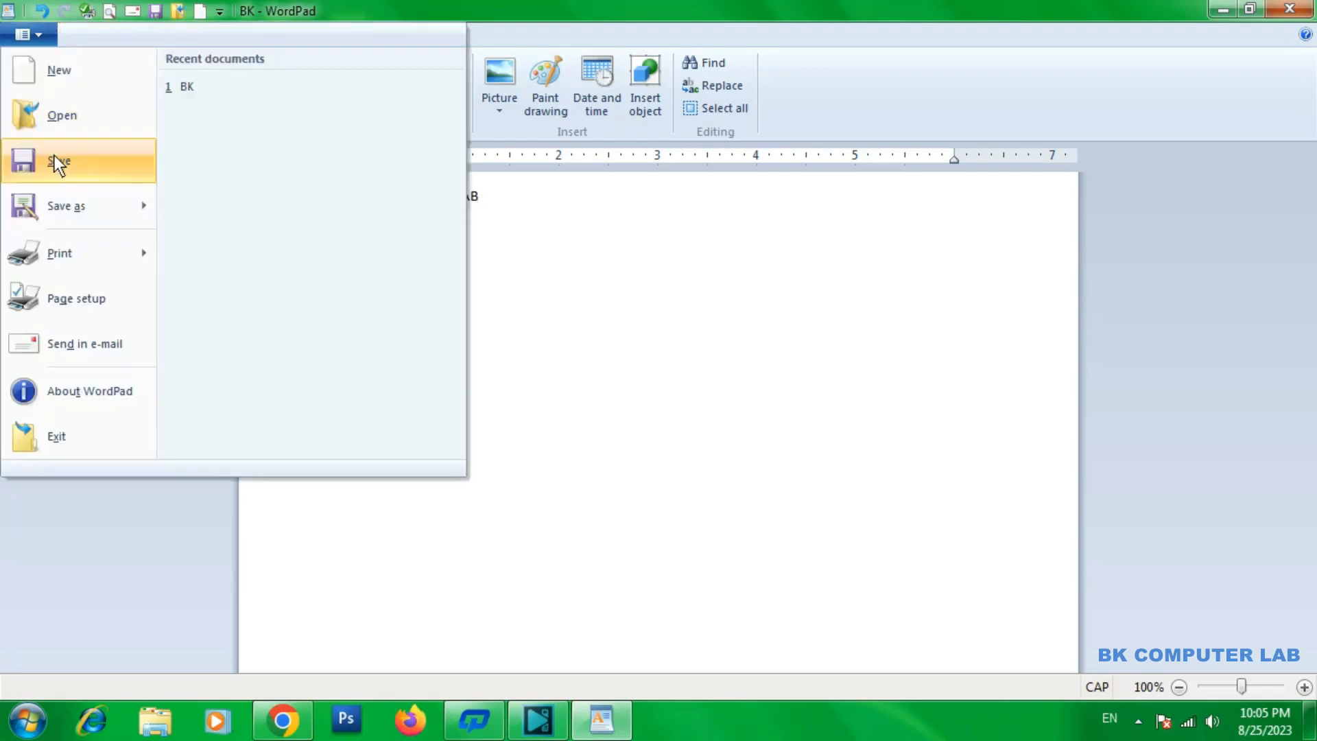
click(60, 209)
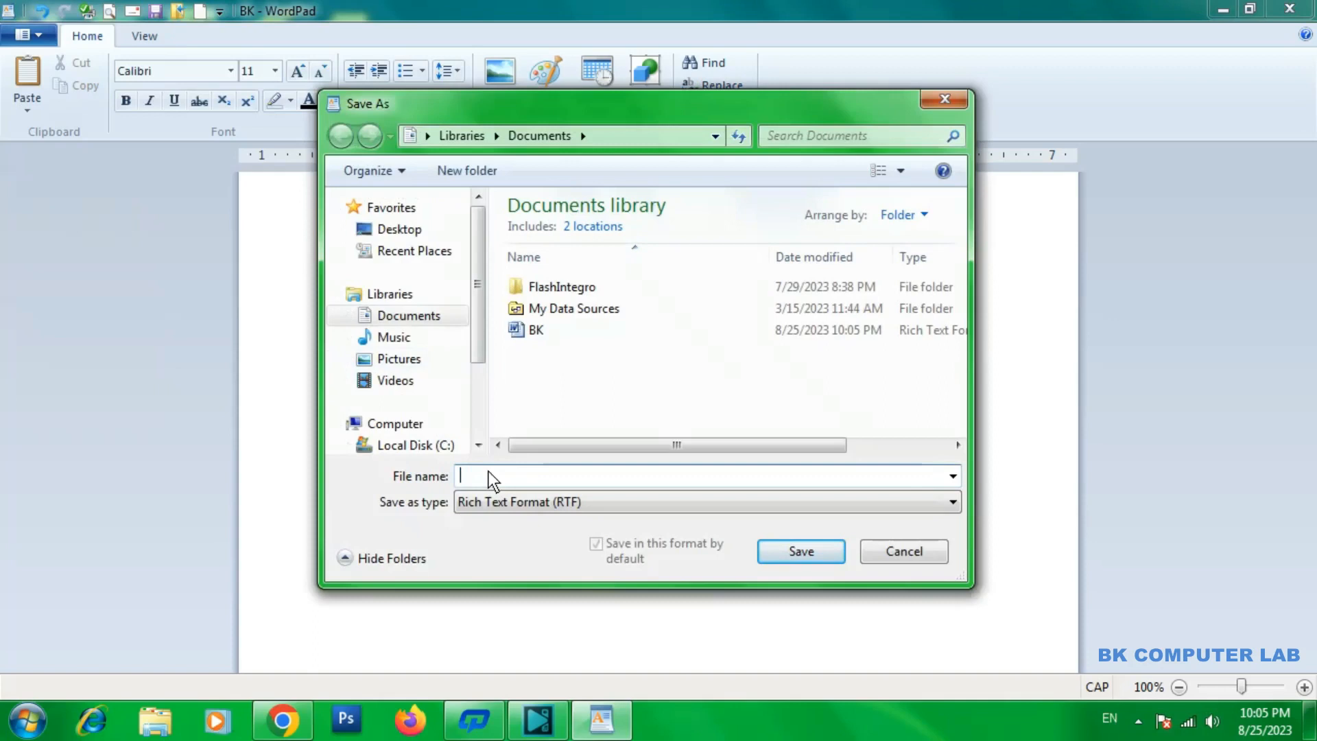
text(RK)
click(786, 552)
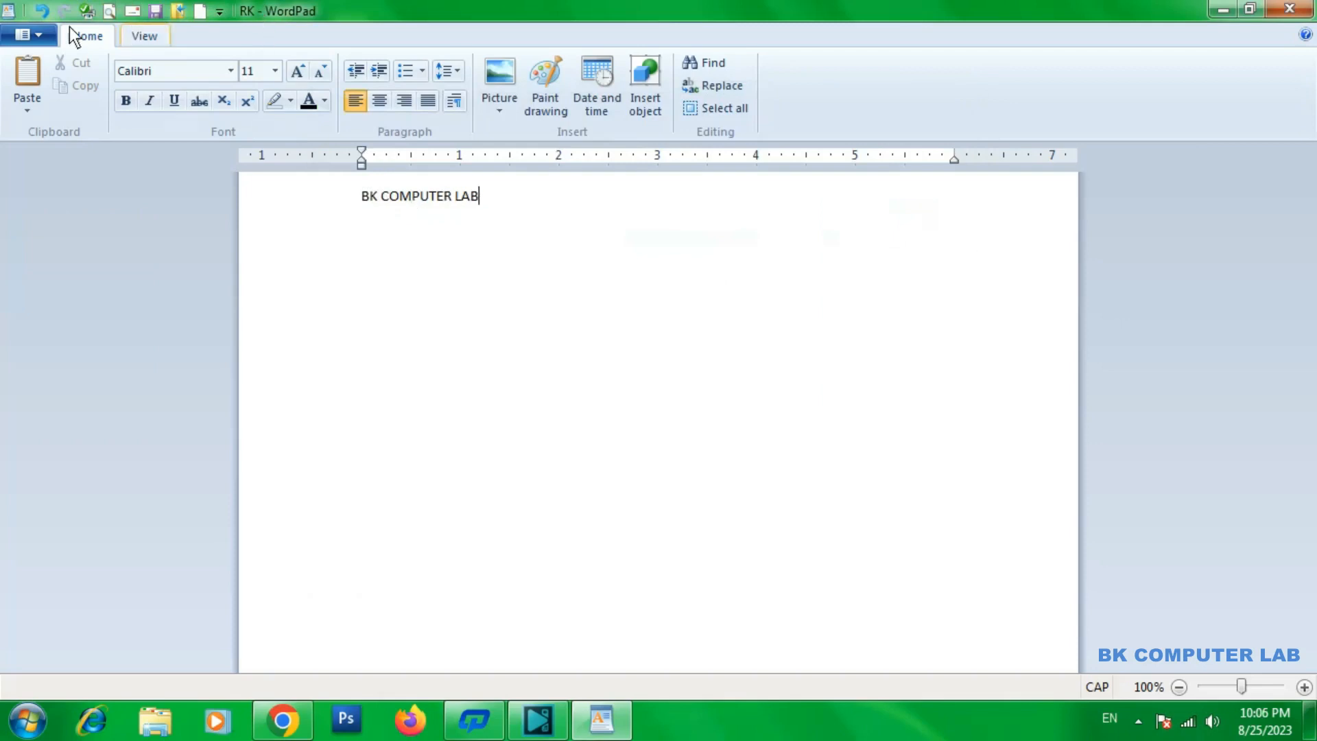
Review the save-a-copy formats and the print options for the RK document without choosing any
click(52, 32)
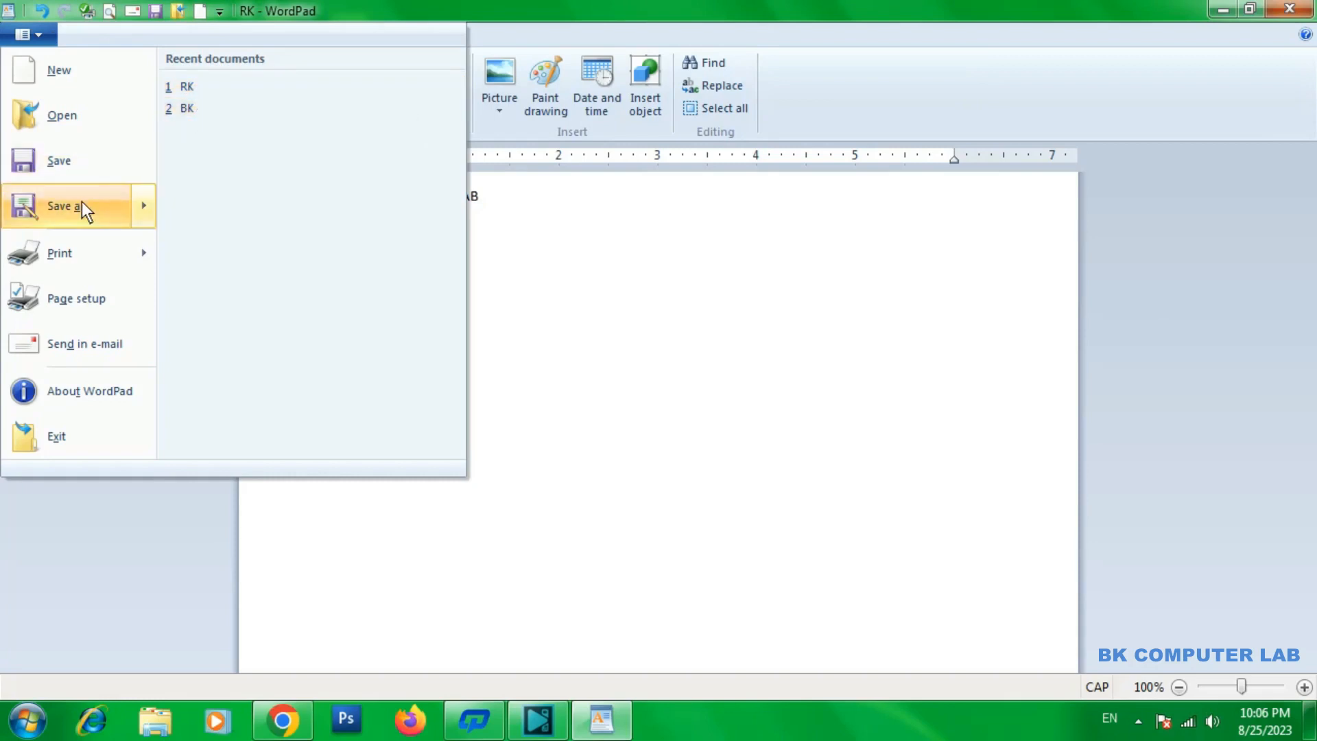
mouse_move(81, 203)
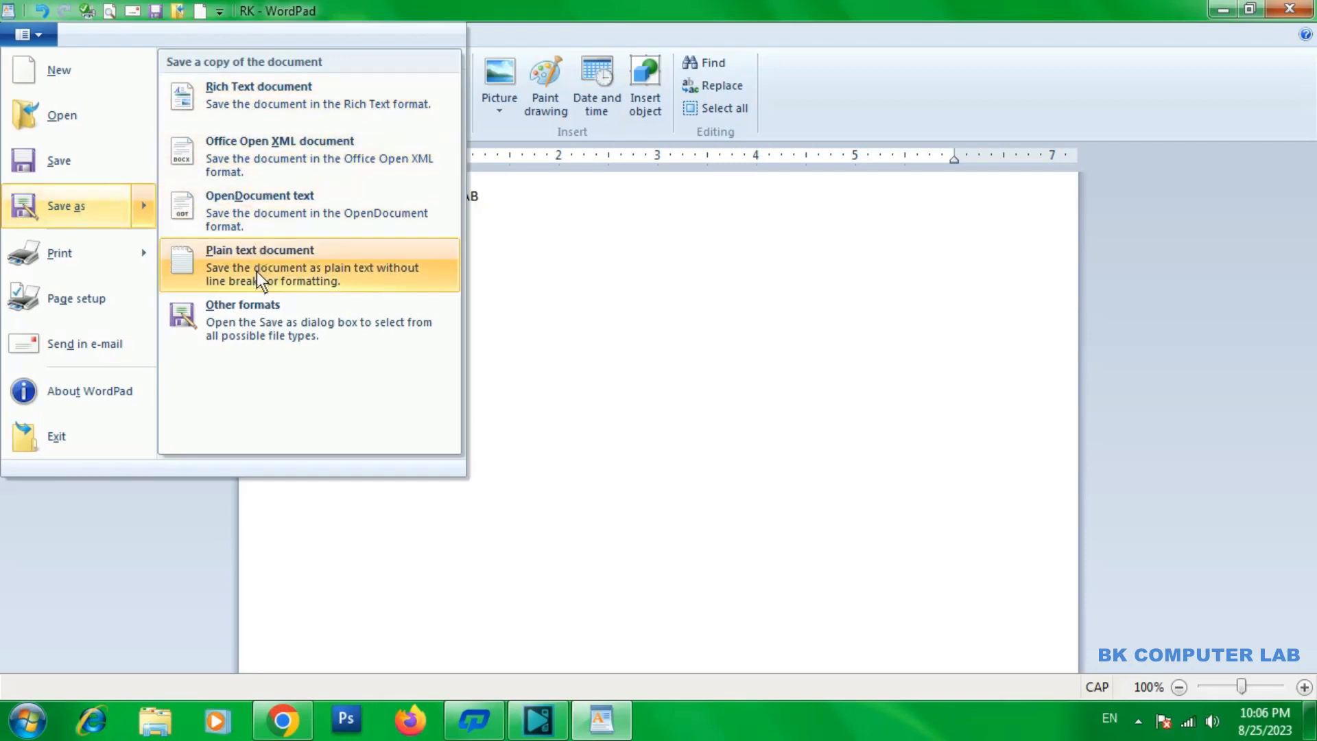
mouse_move(81, 251)
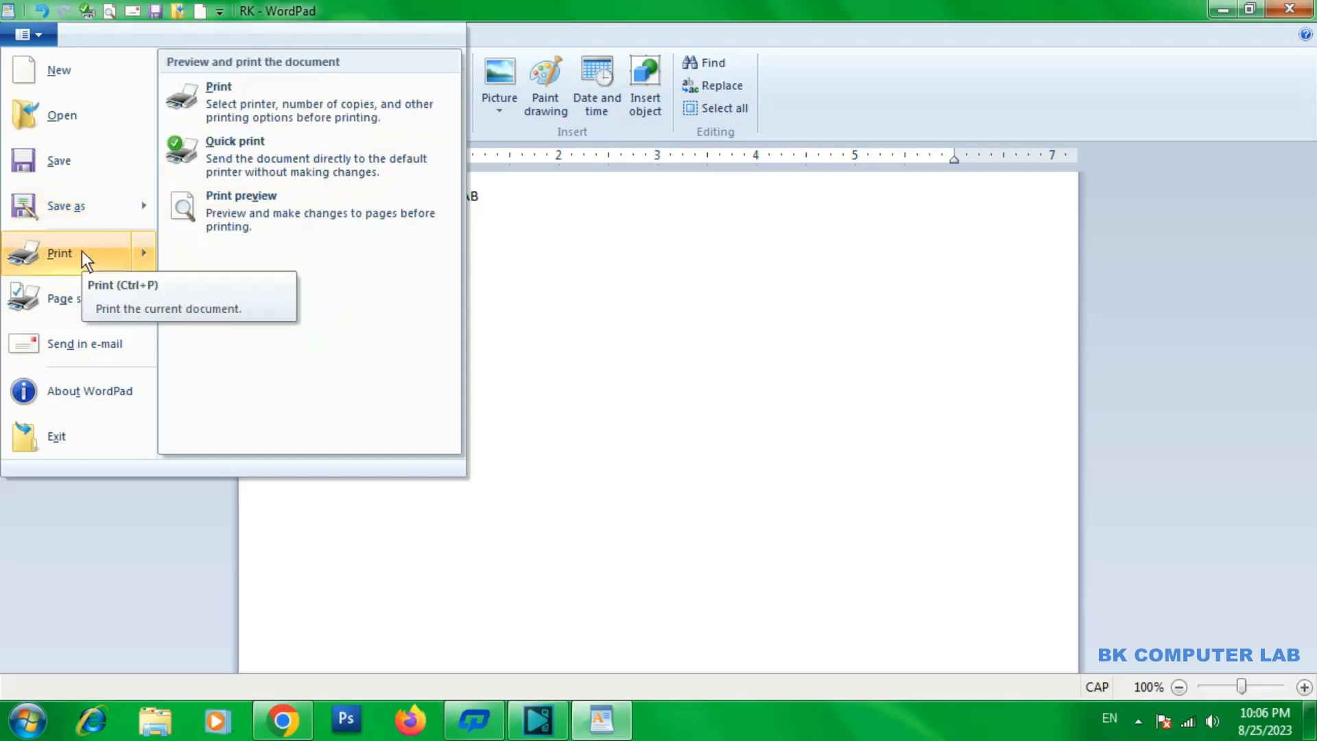
click(567, 249)
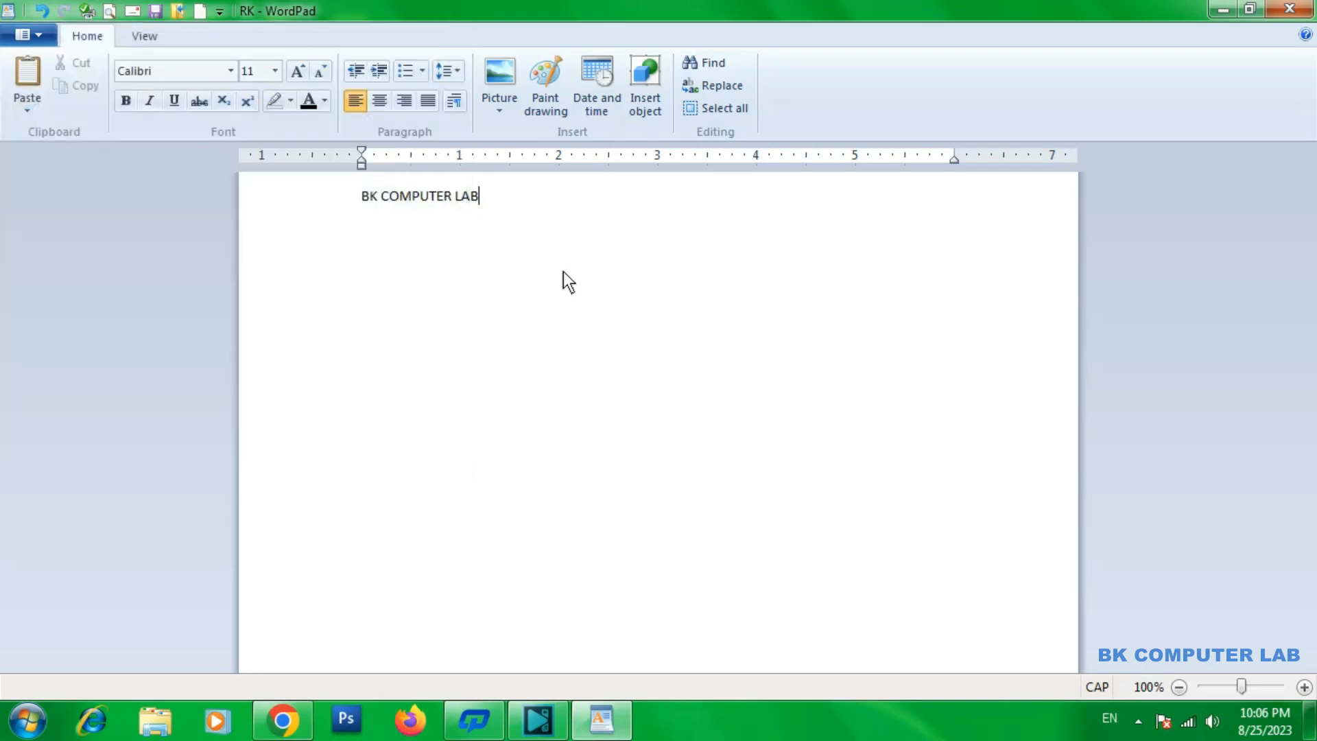
Show the print preview of the RK document and return to the editing view
click(40, 35)
mouse_move(88, 258)
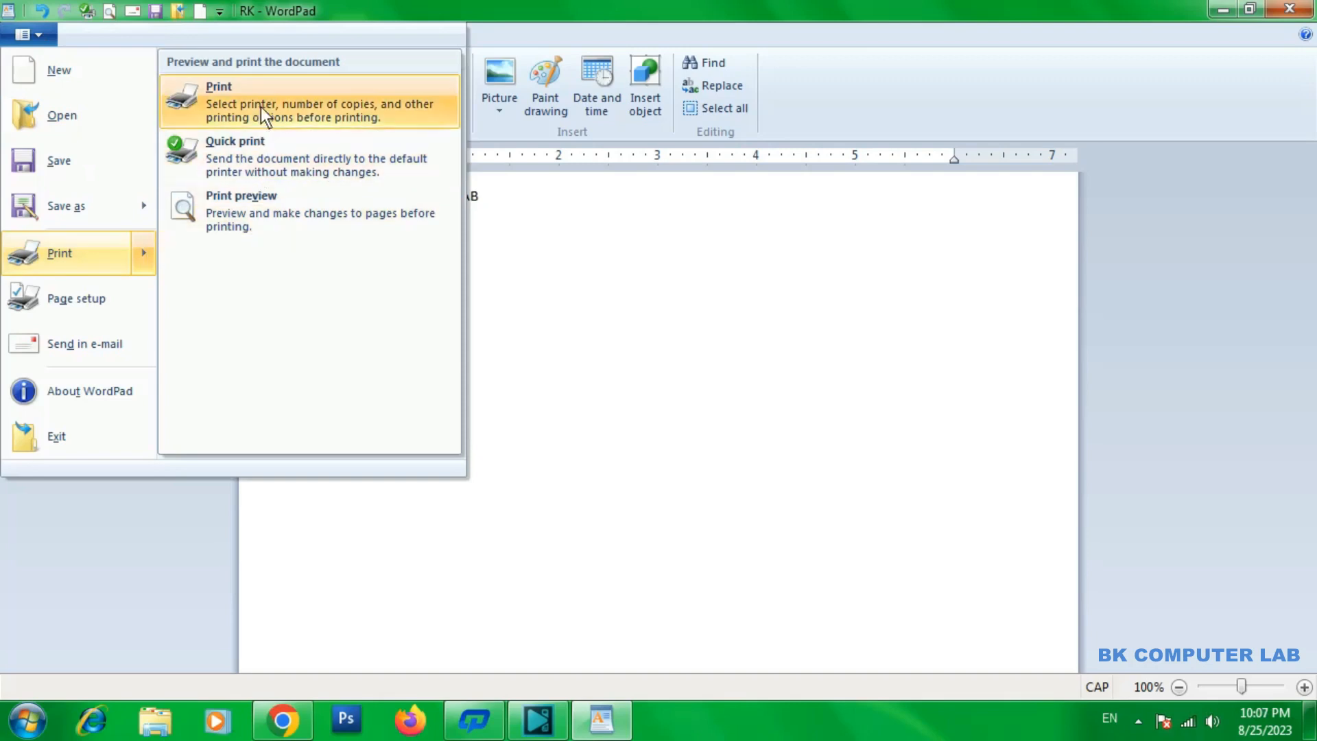
click(244, 212)
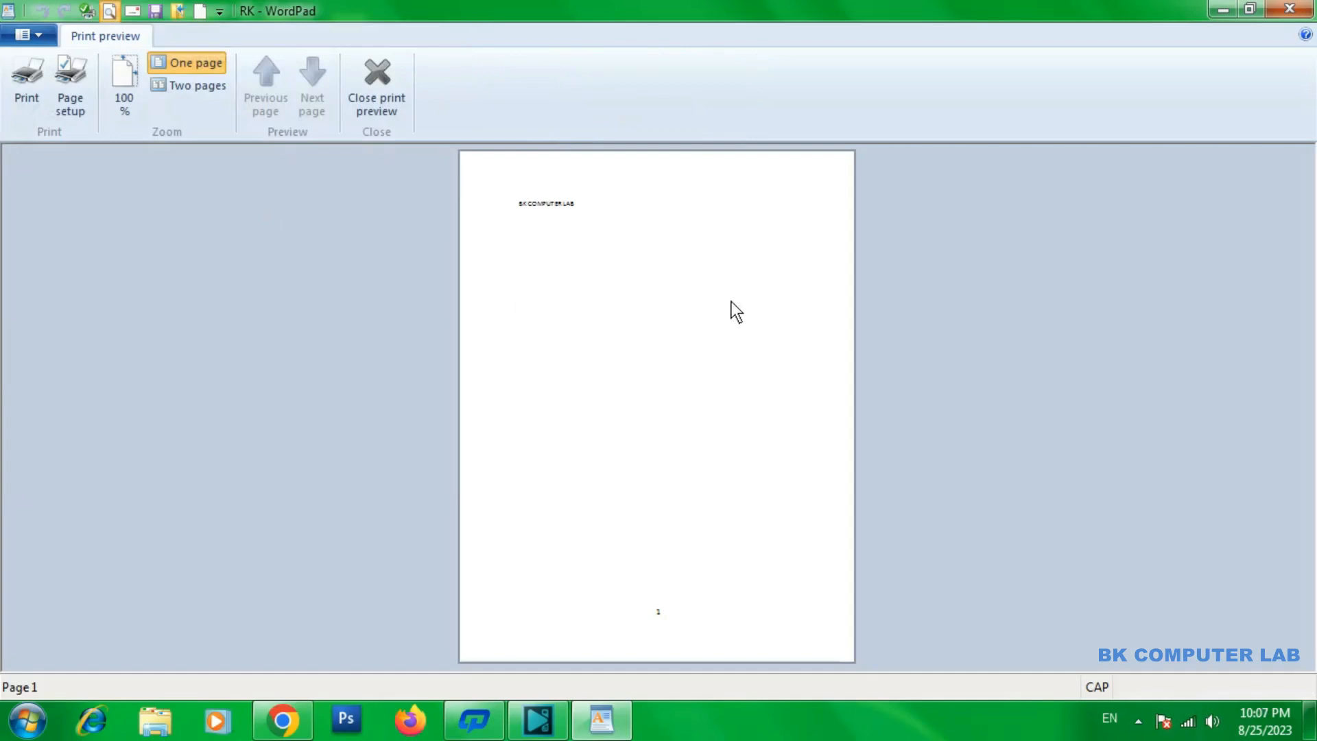
click(380, 77)
Examine the printer, page range and copies settings in the Print dialog, and close it without printing
click(27, 34)
mouse_move(68, 253)
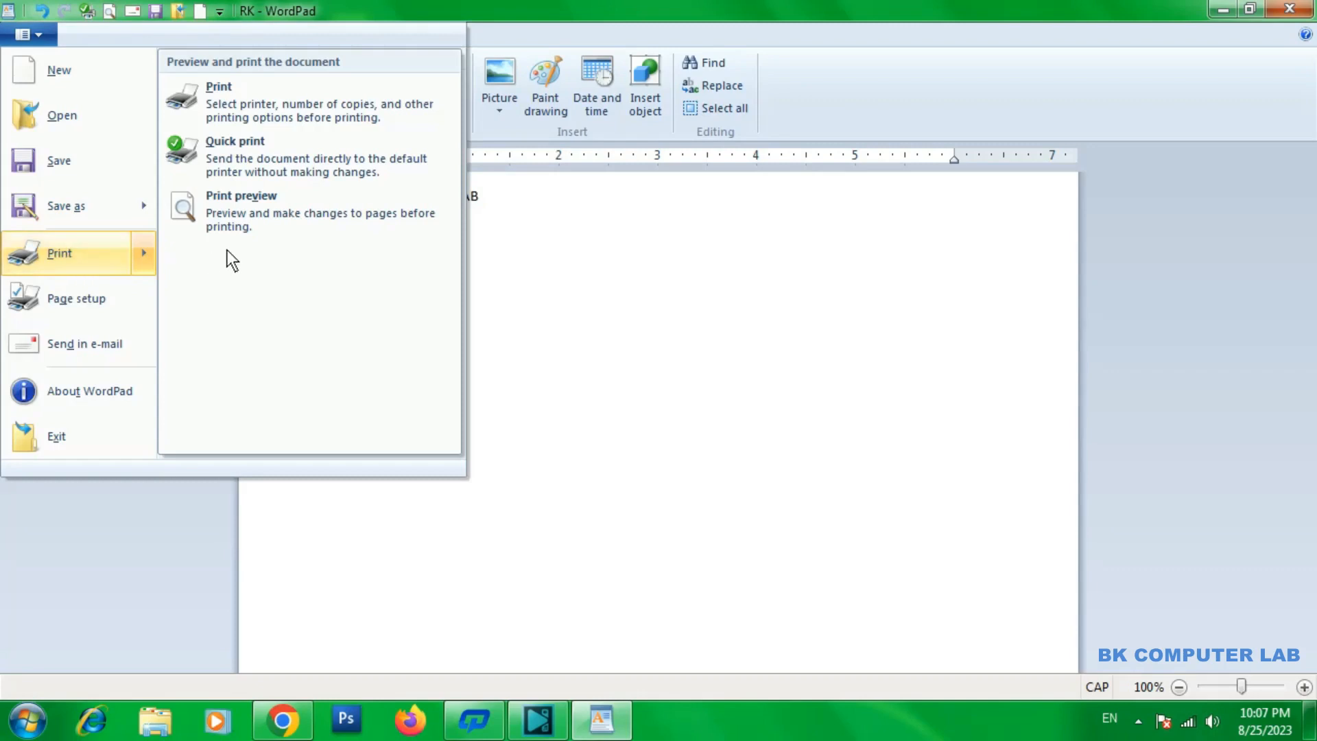
click(236, 105)
drag(273, 39, 517, 127)
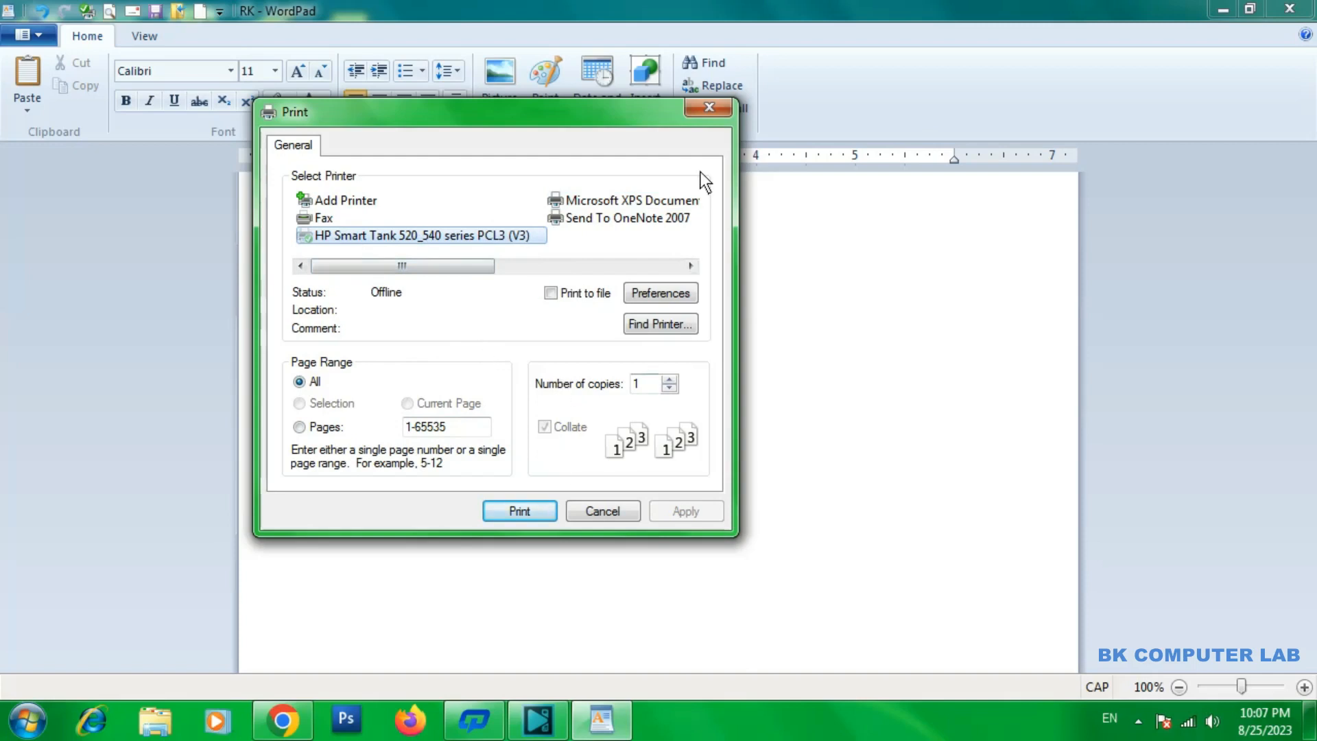
click(707, 110)
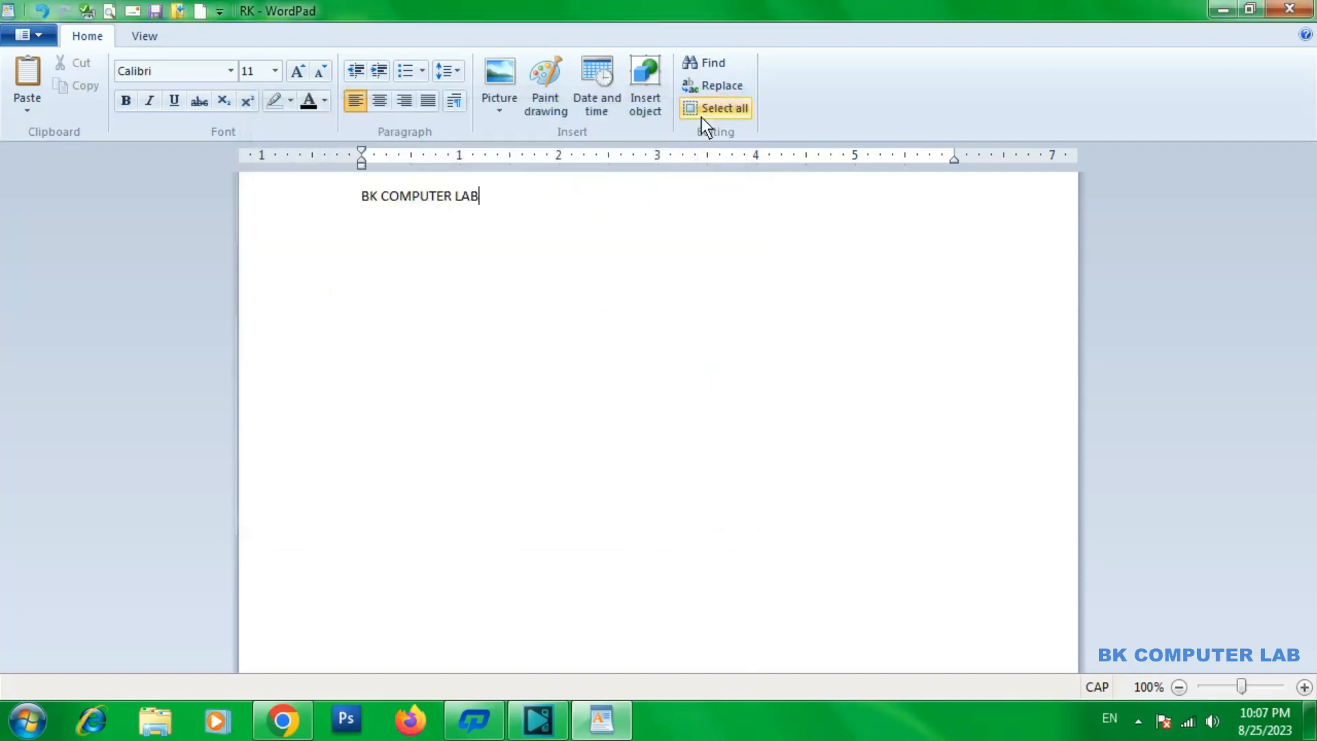
Try the A4 and Envelope #10 paper sizes in Page Setup, finishing with A4 selected
click(26, 35)
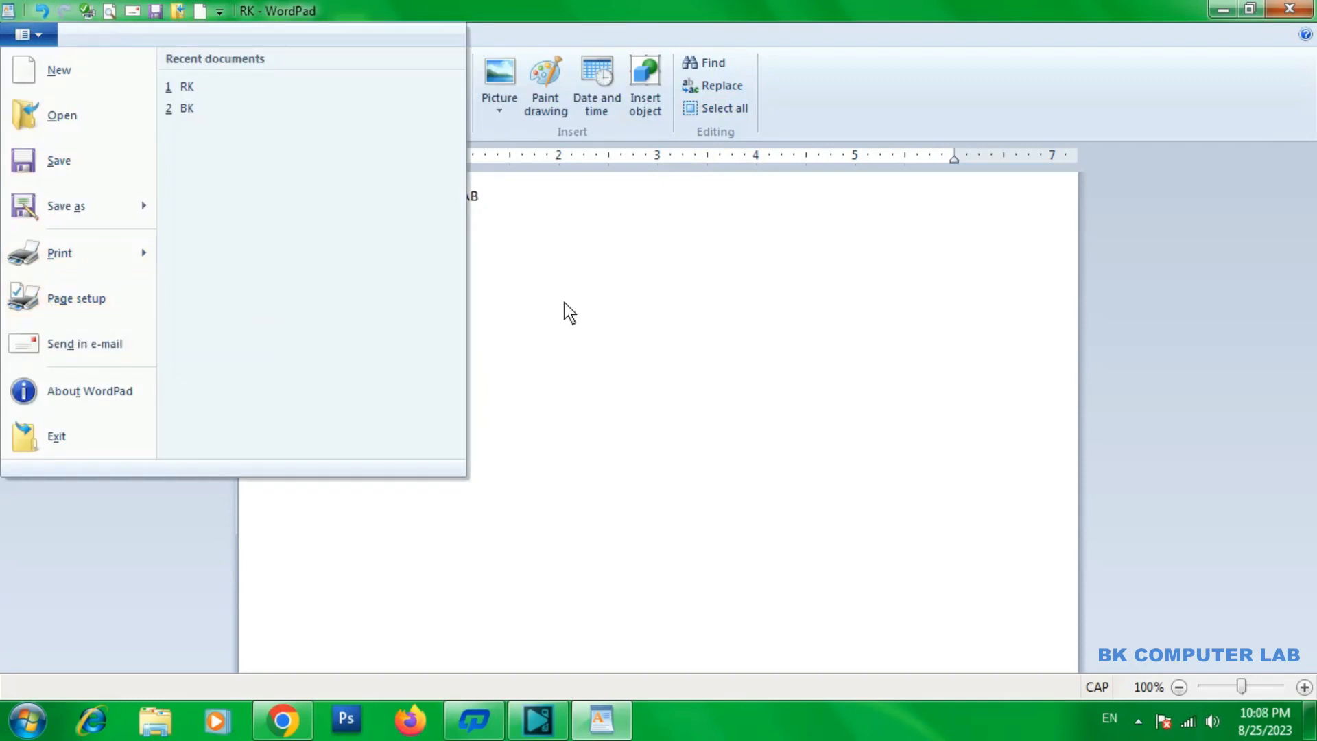
click(71, 299)
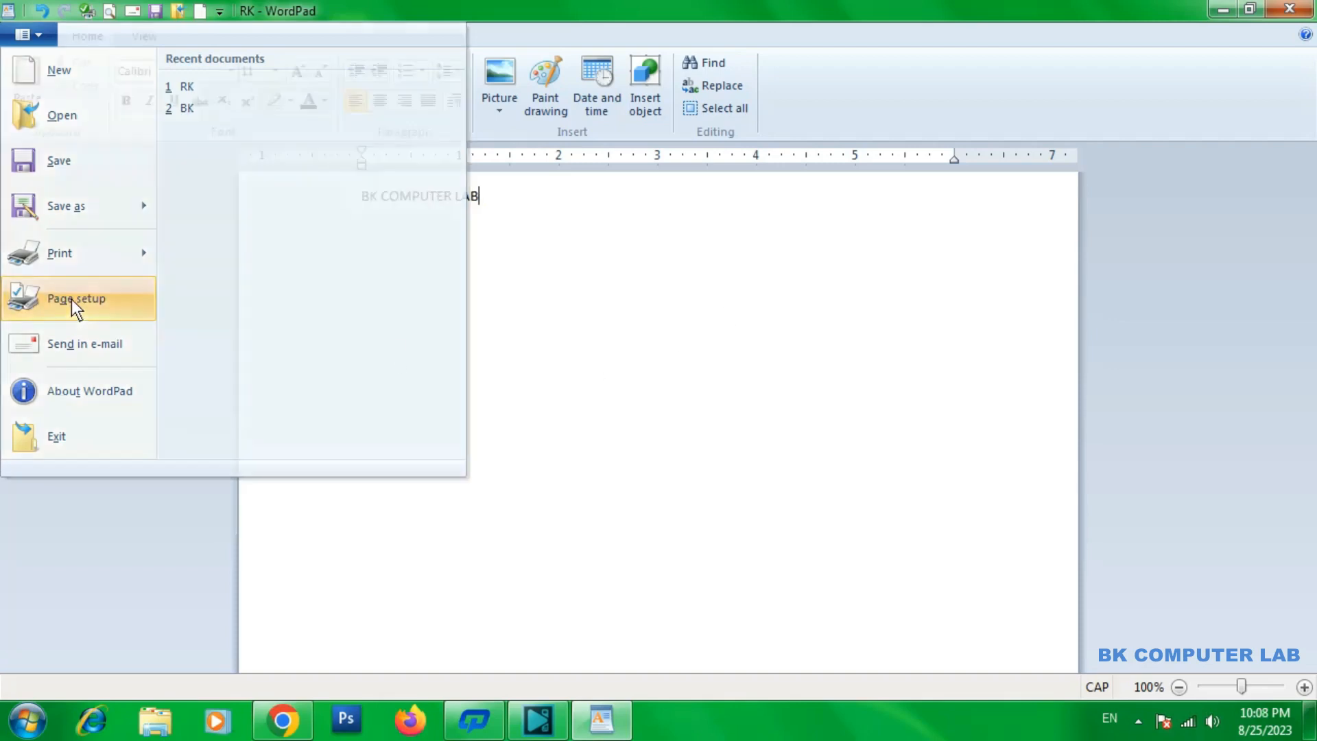
drag(701, 103, 654, 103)
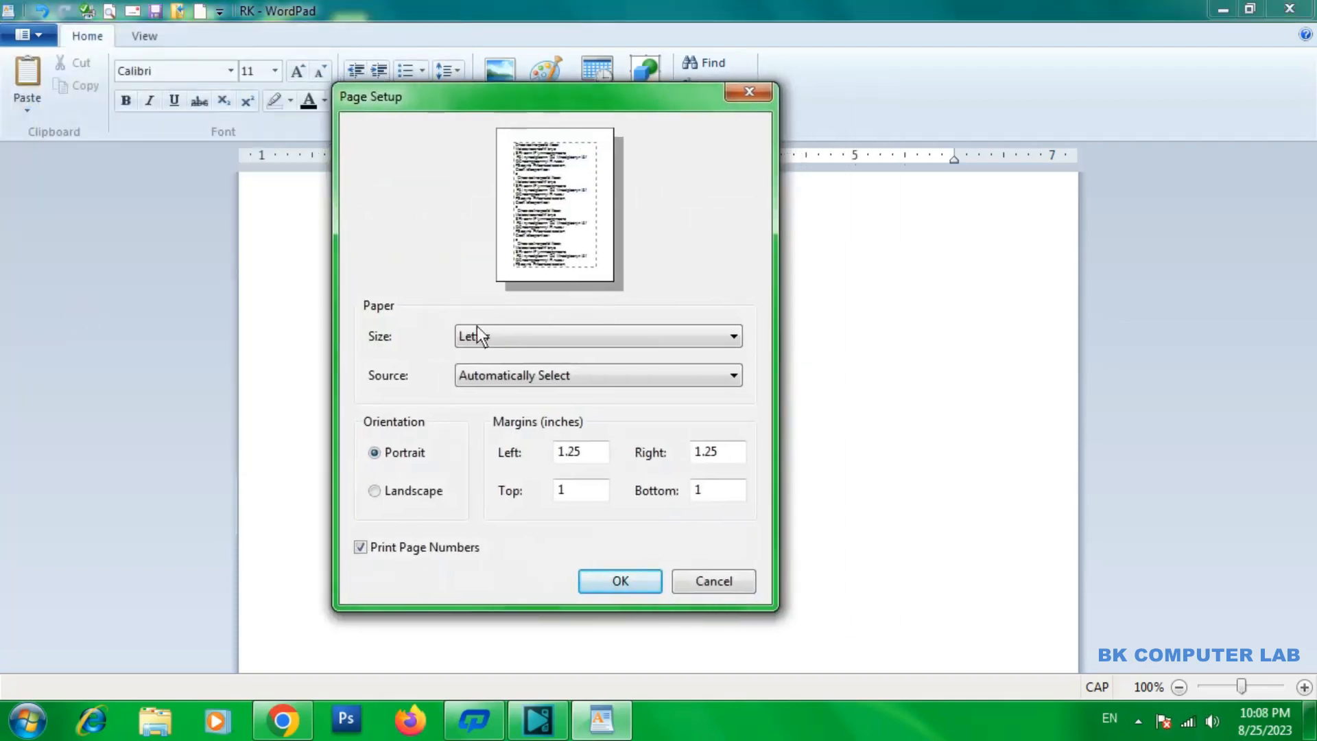
drag(554, 101, 507, 85)
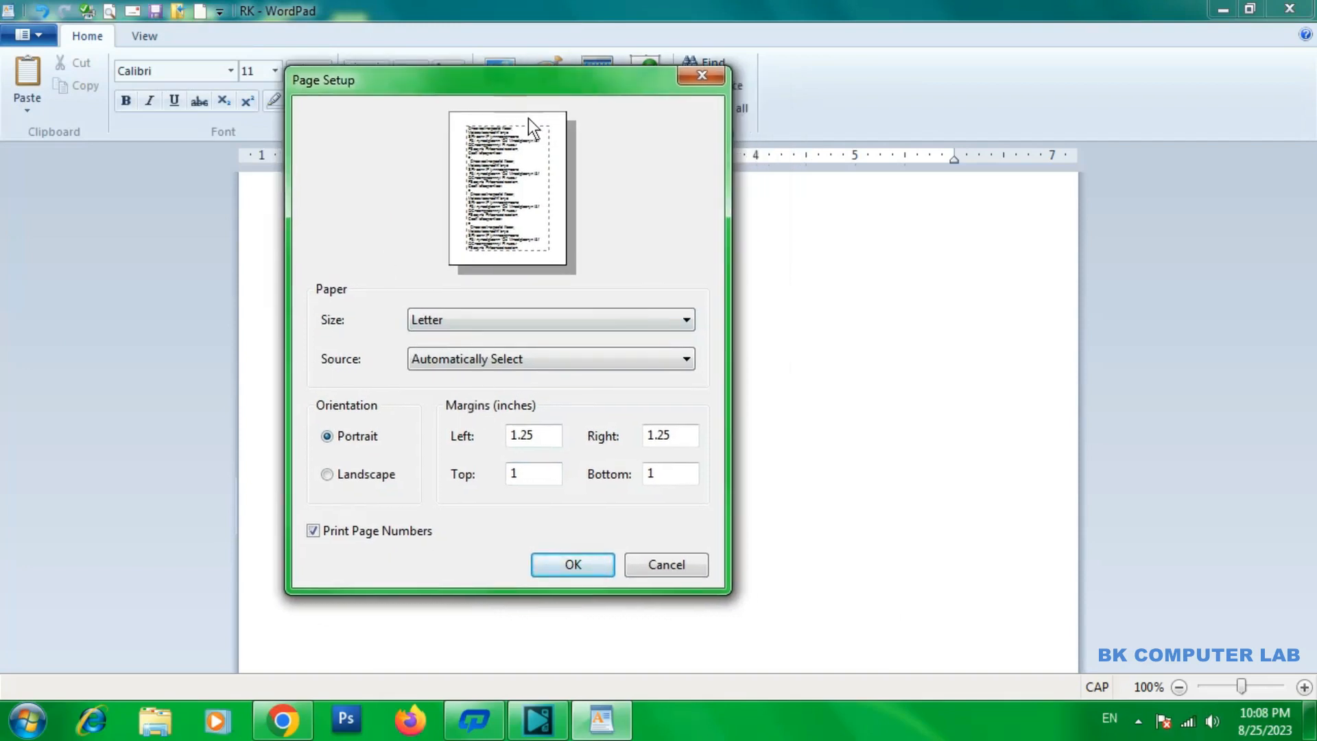
click(455, 319)
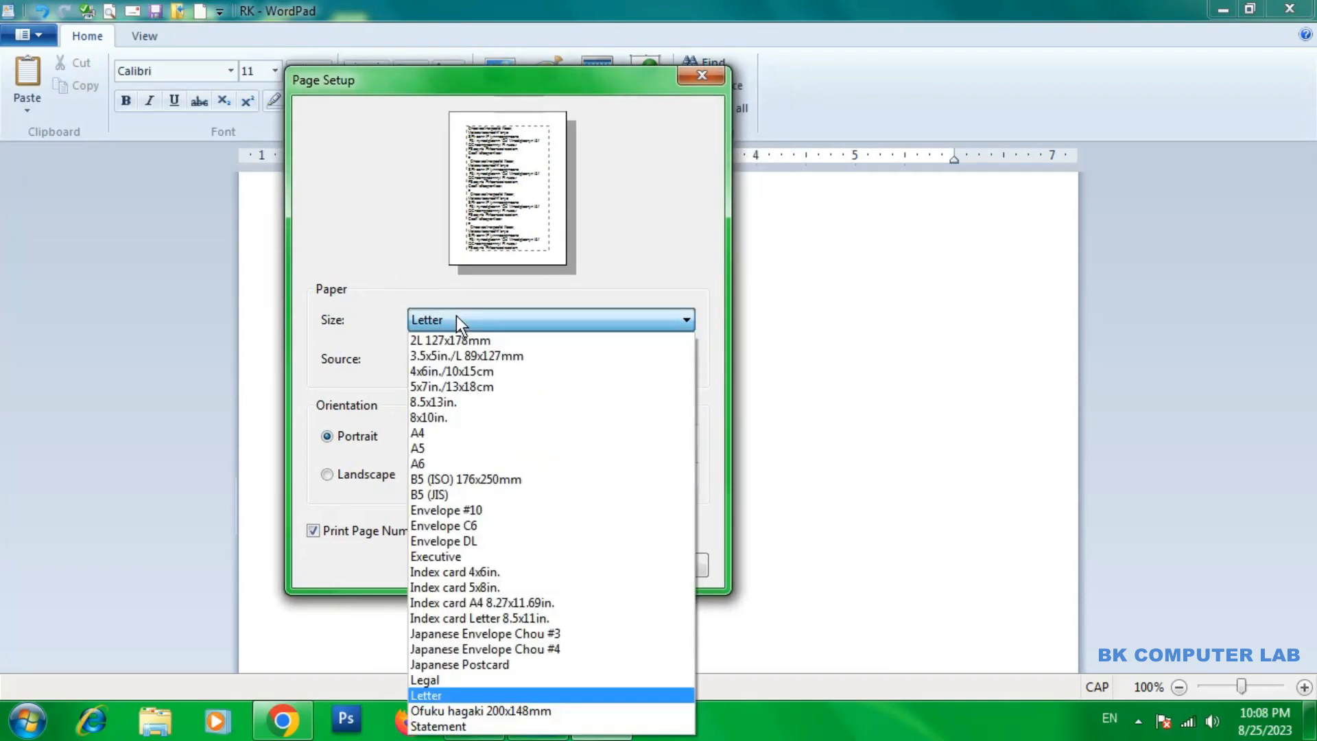
click(435, 433)
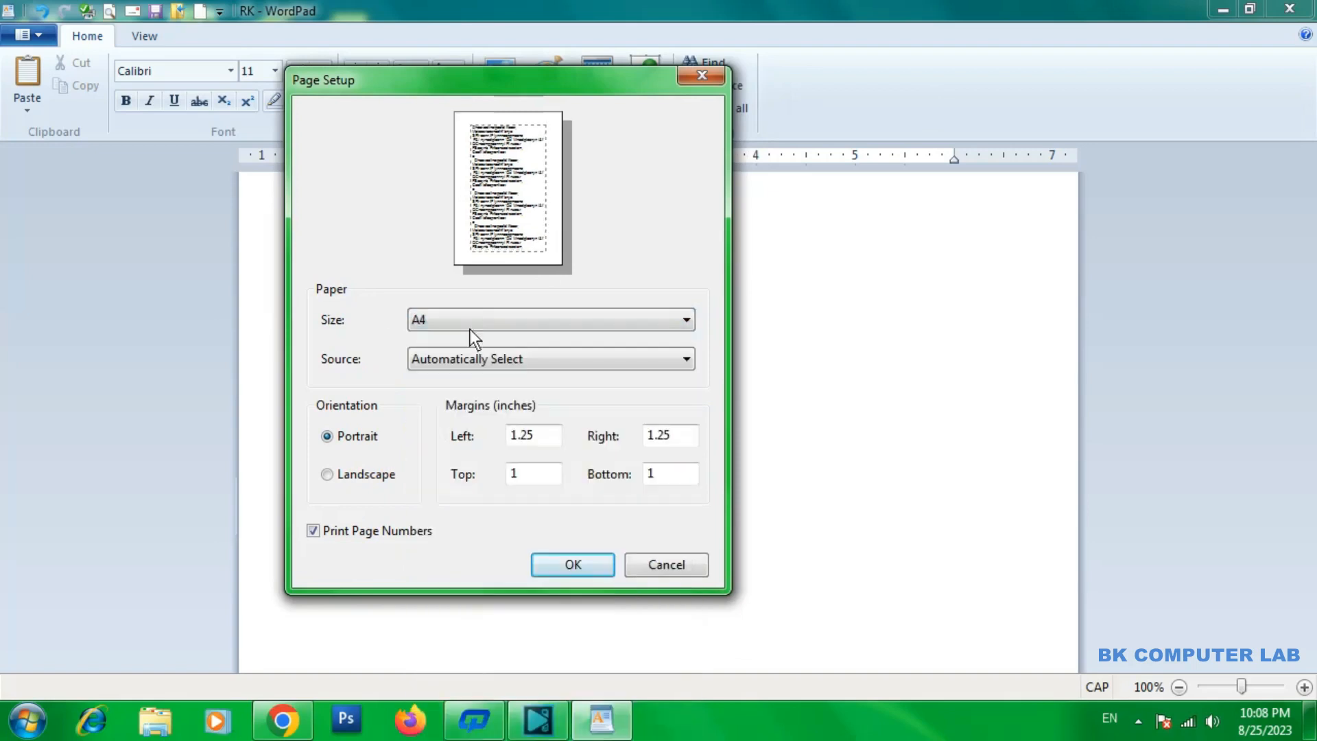
click(497, 322)
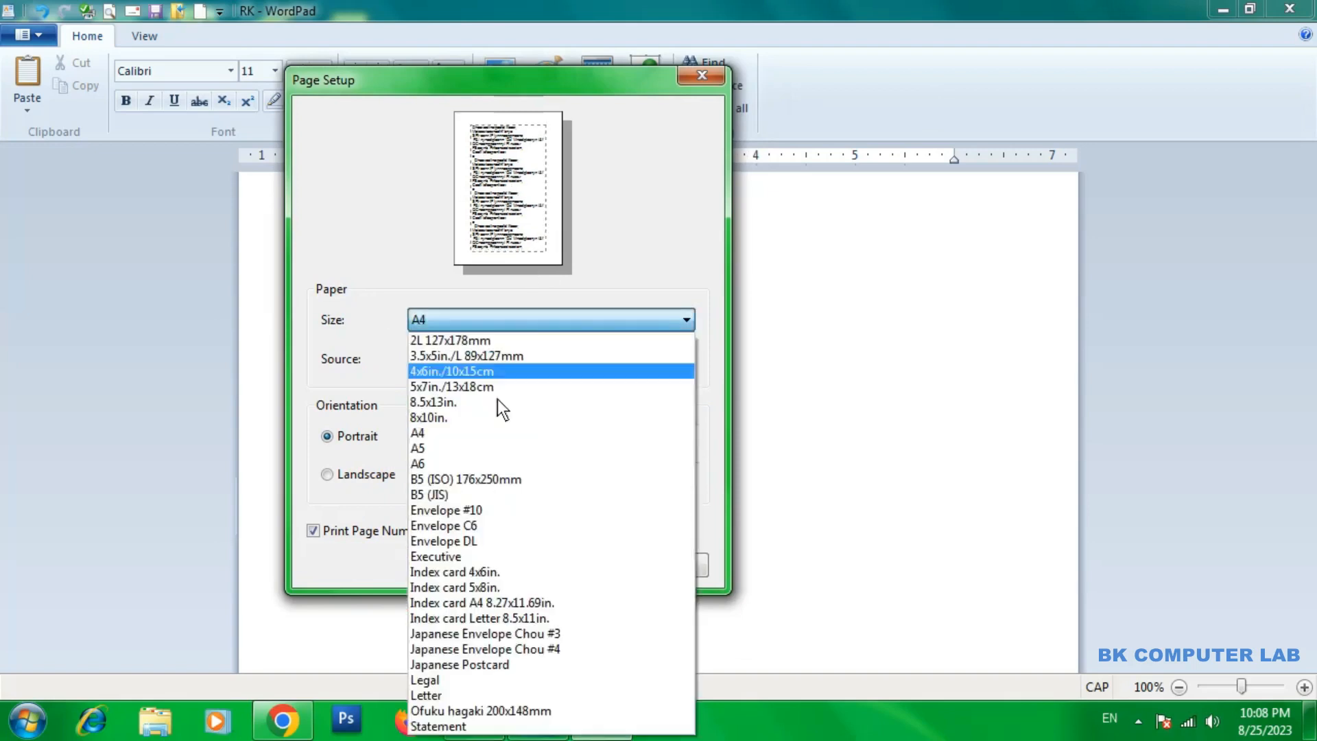
click(488, 506)
click(515, 319)
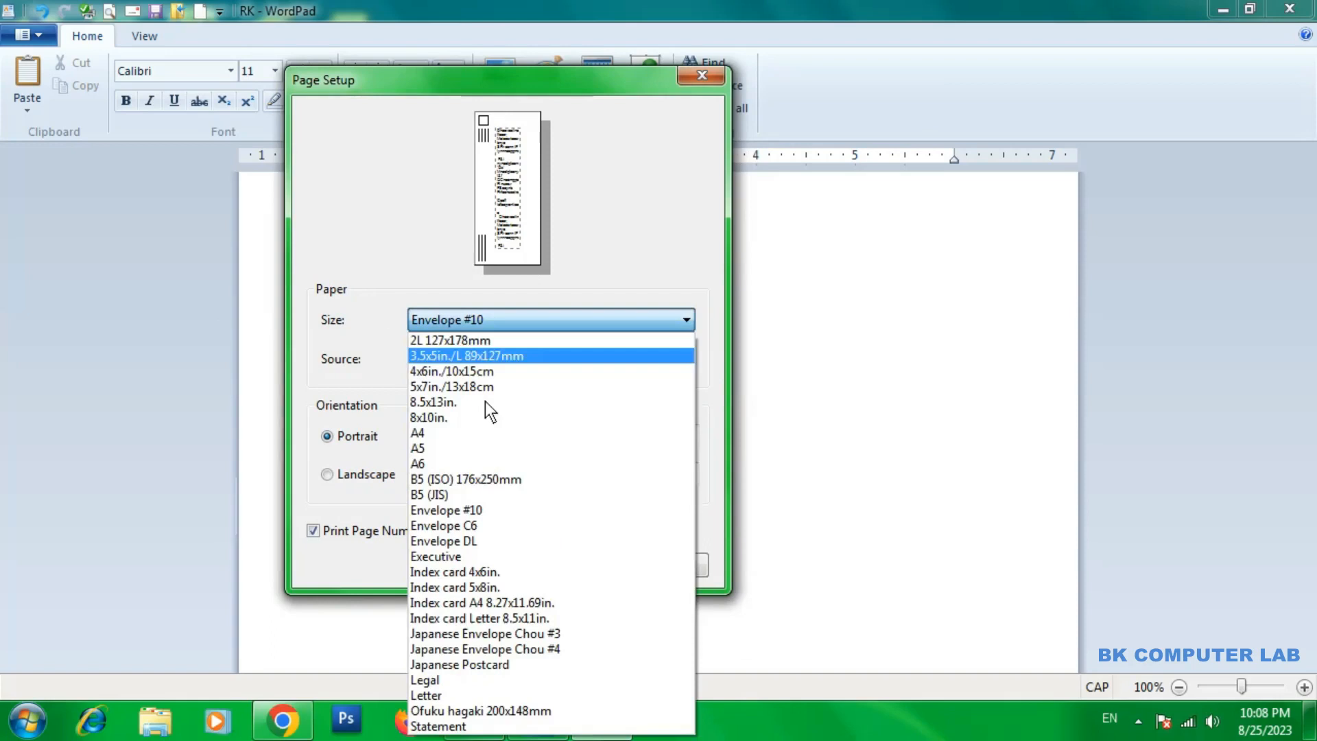
click(450, 445)
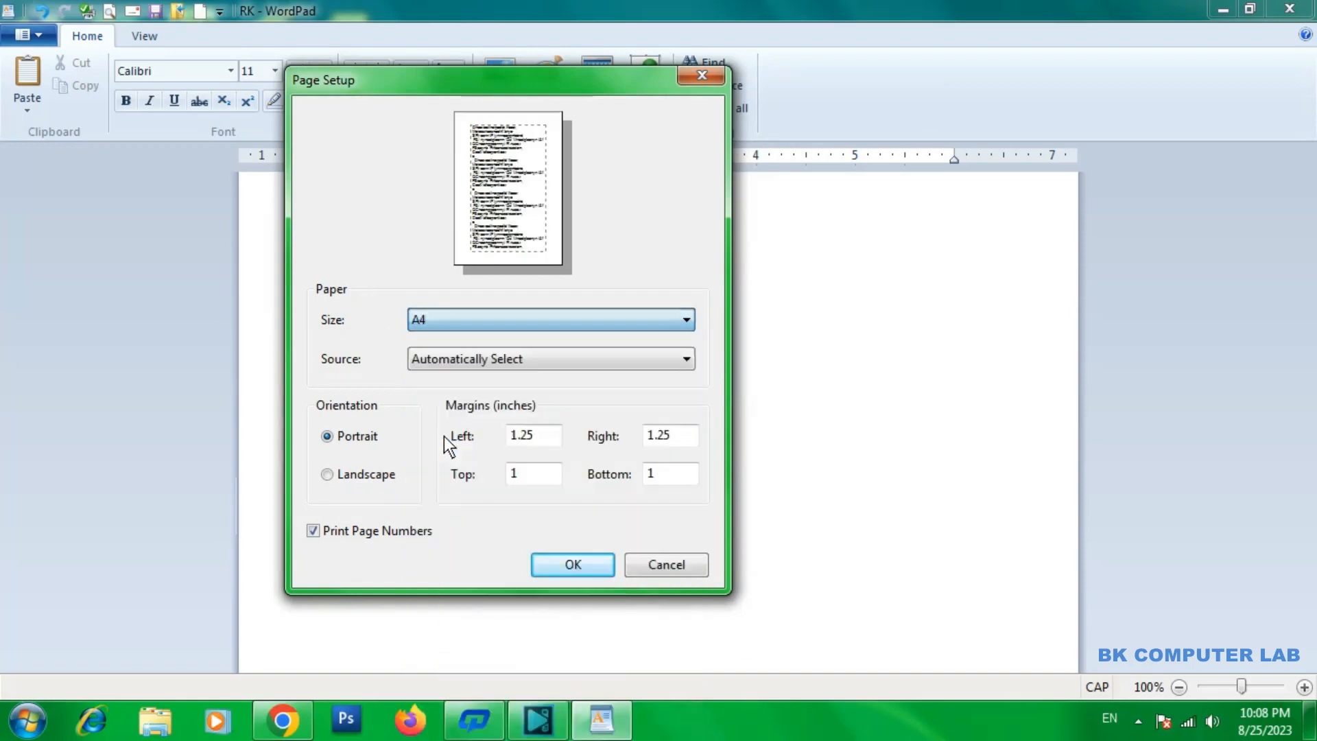
Keep the paper source on Automatically Select and try Landscape orientation twice, returning to Portrait each time
click(469, 358)
click(447, 379)
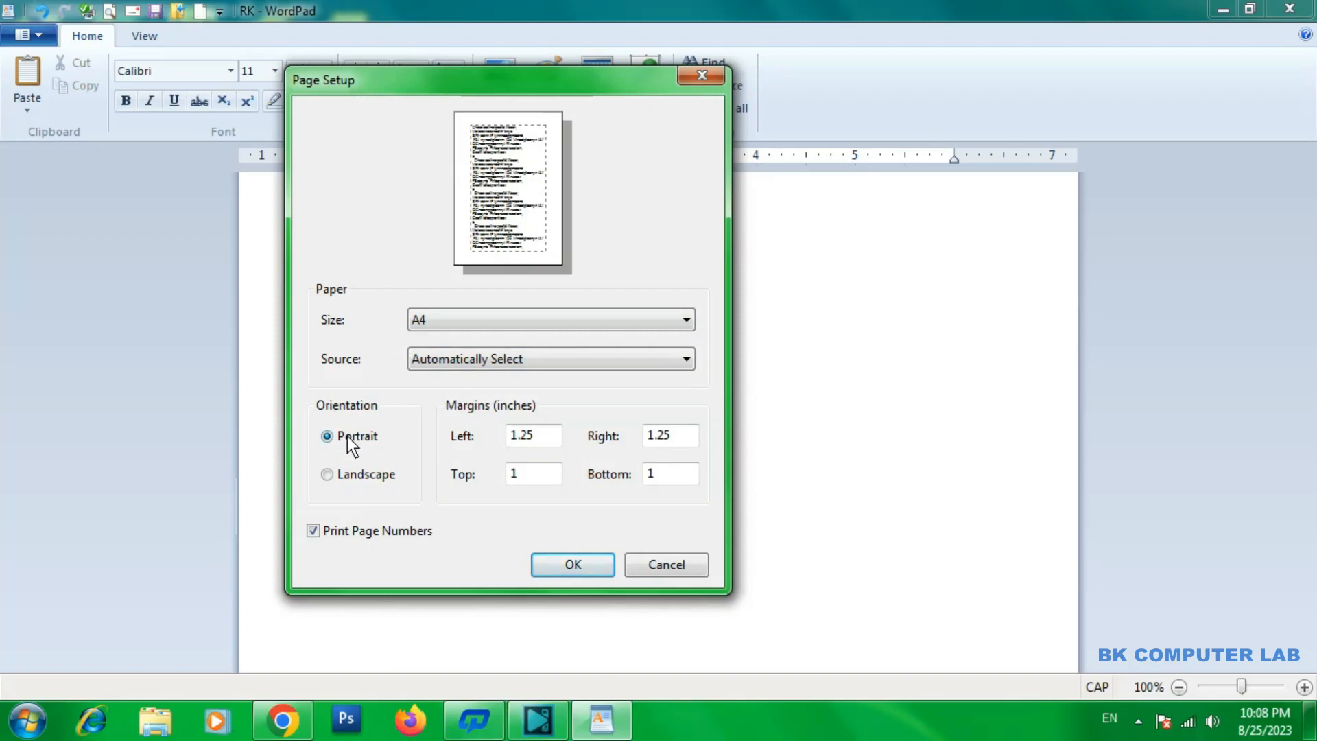
click(348, 476)
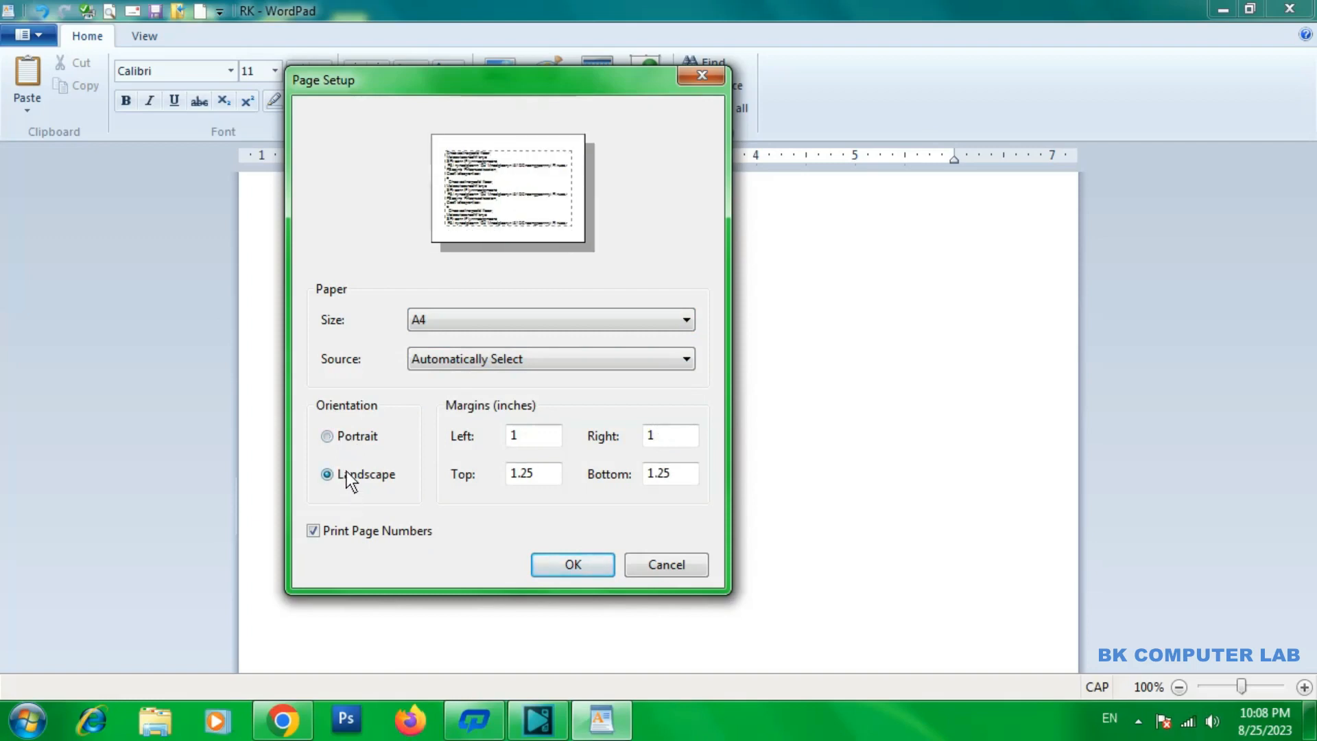
click(344, 435)
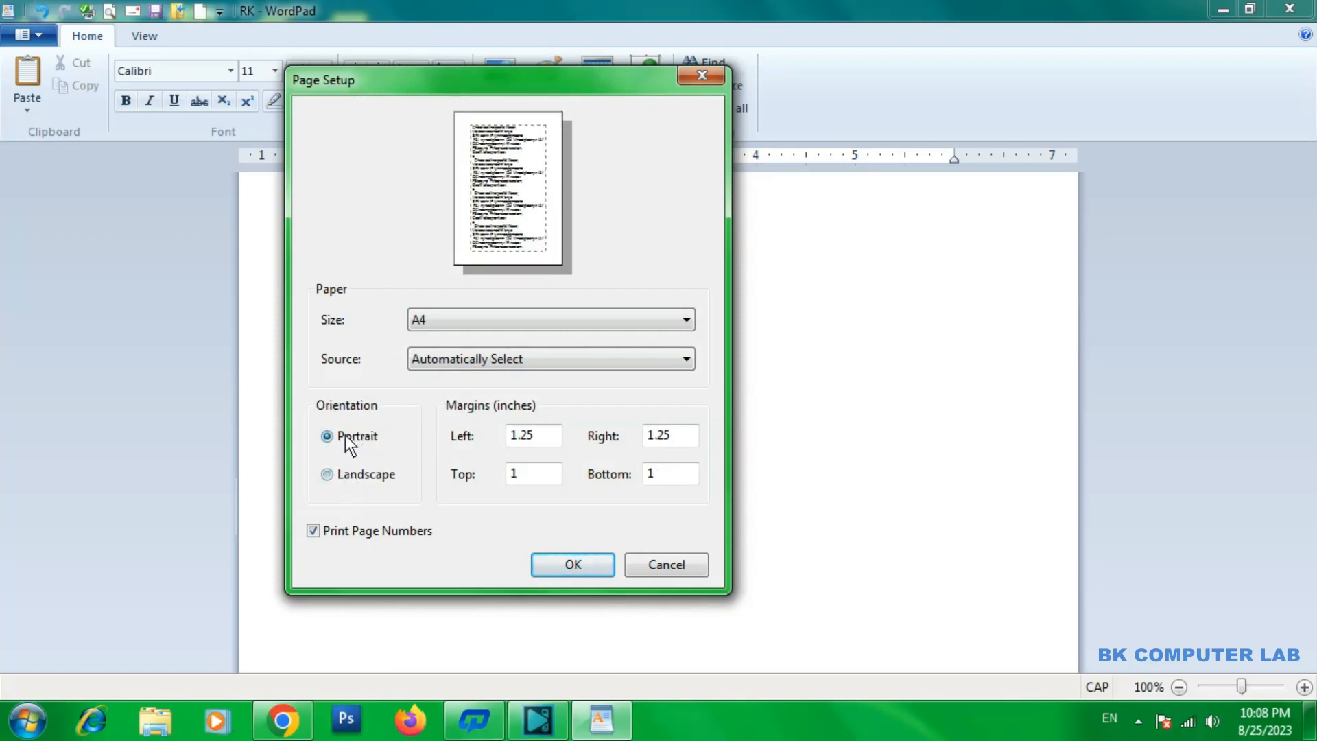
click(370, 478)
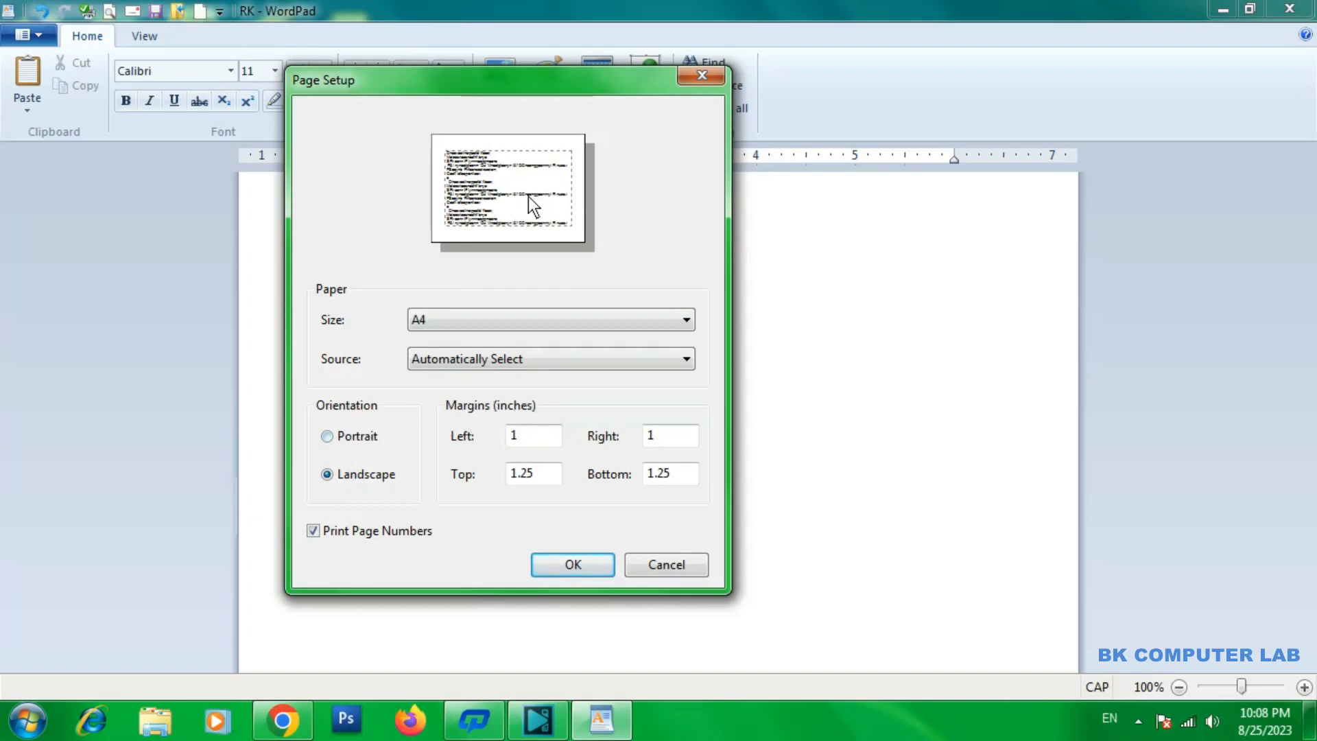
click(350, 436)
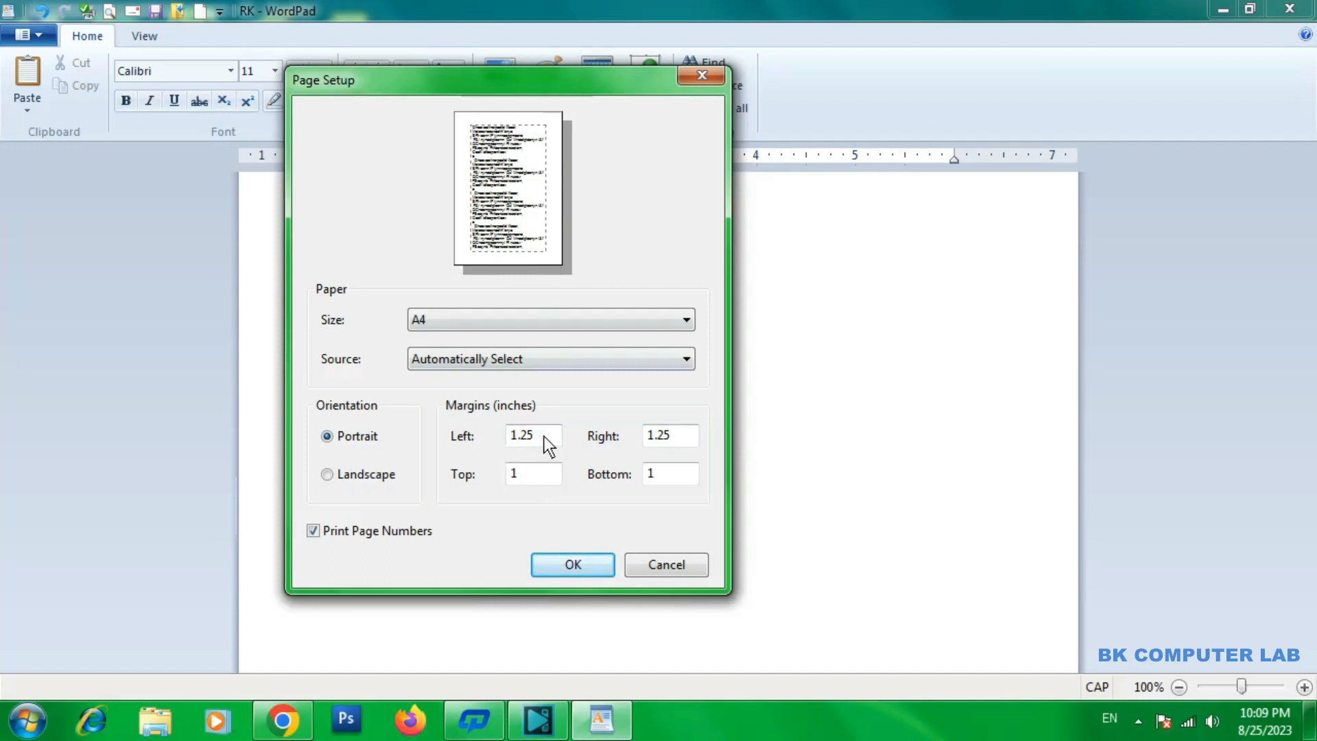
Try clearing the left and right page margins, and close Page Setup without applying the changes
click(677, 439)
double_click(542, 436)
key(BackSpace)
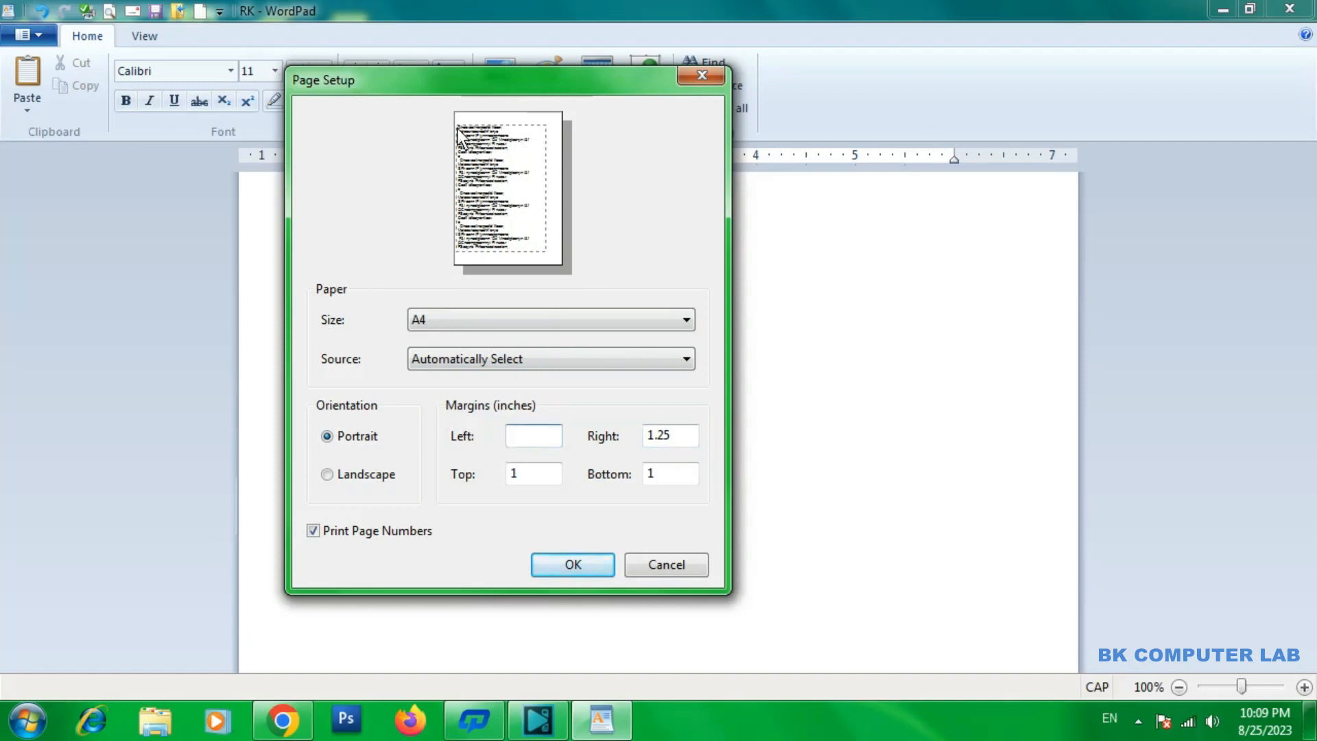
double_click(686, 427)
key(BackSpace)
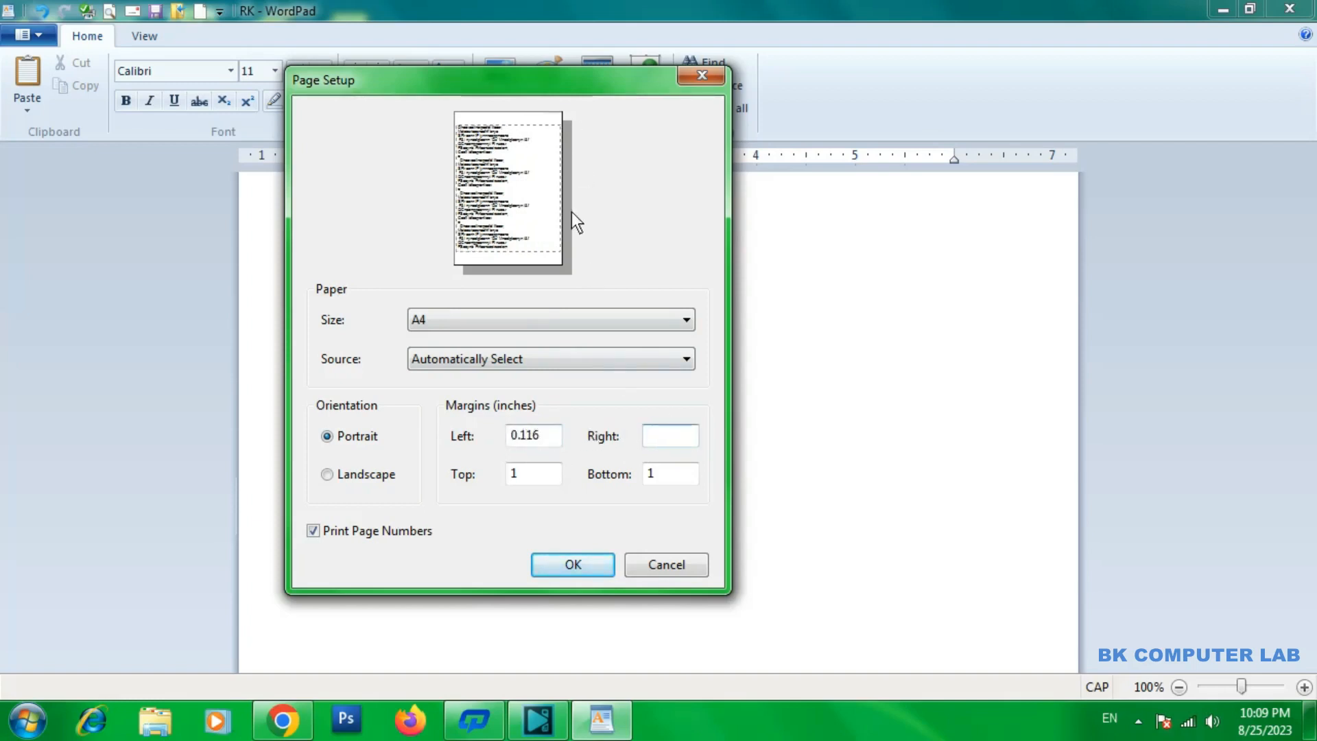
click(551, 438)
click(699, 69)
View the About WordPad version and license information and close it
click(52, 32)
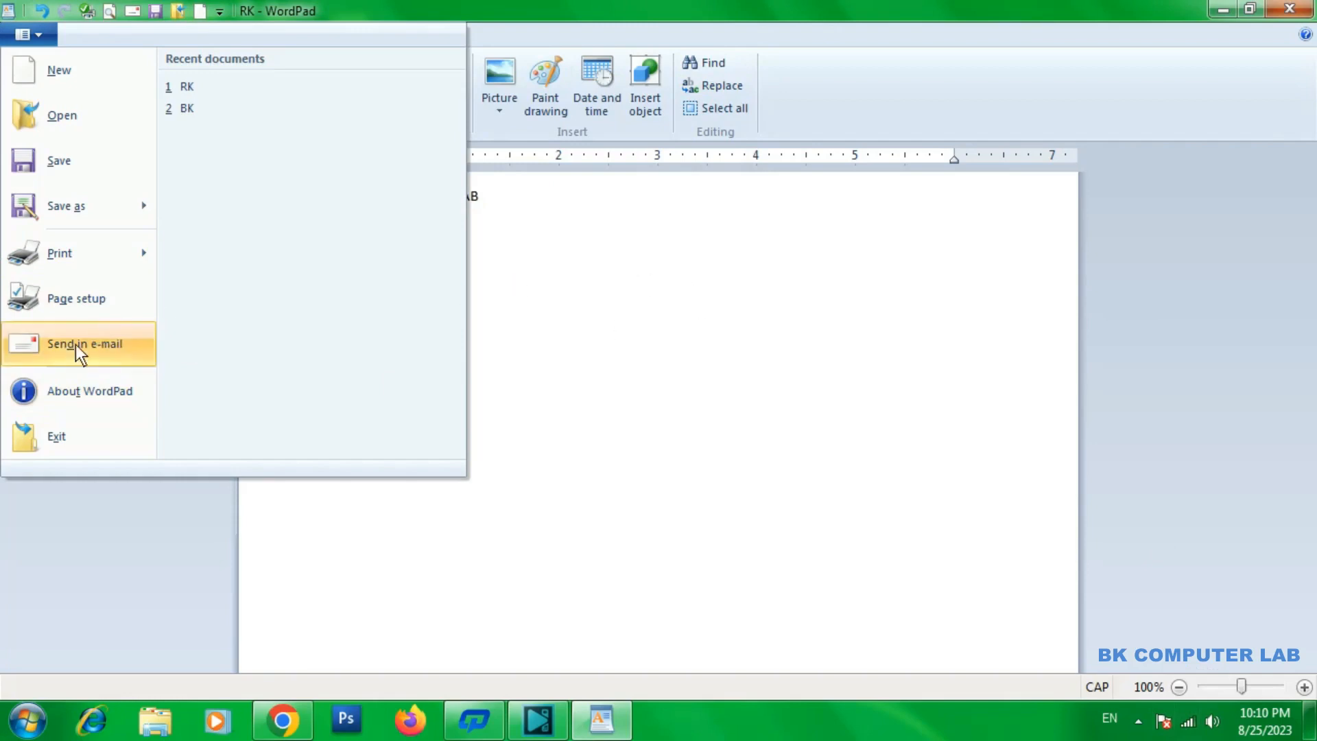
click(99, 393)
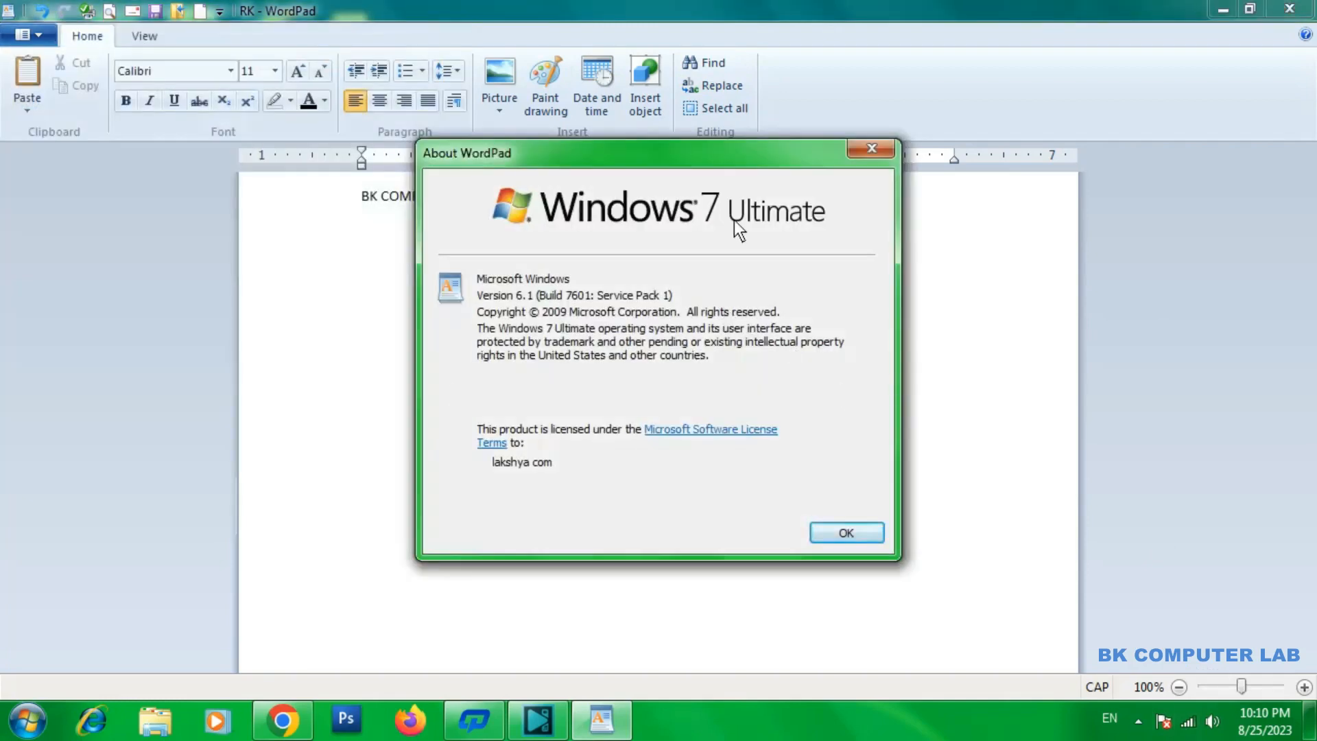
drag(744, 163, 657, 163)
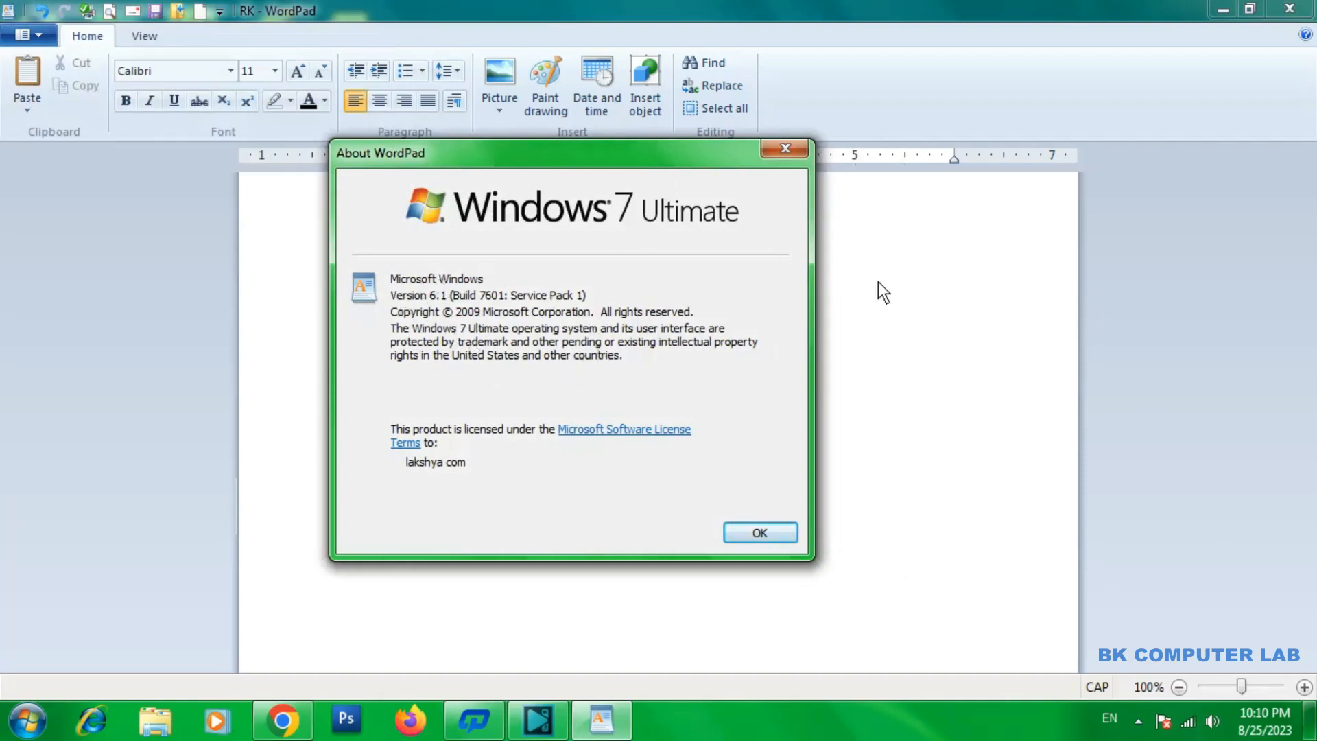
click(772, 155)
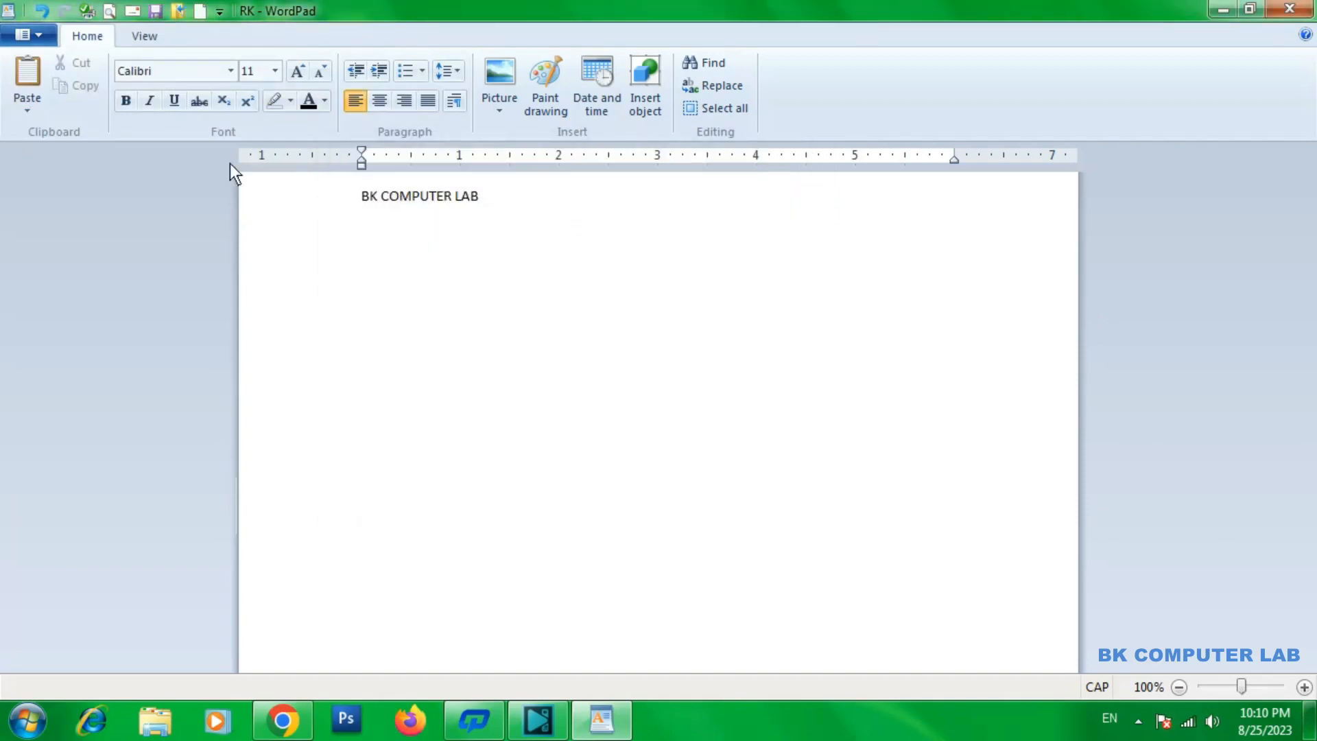
click(30, 36)
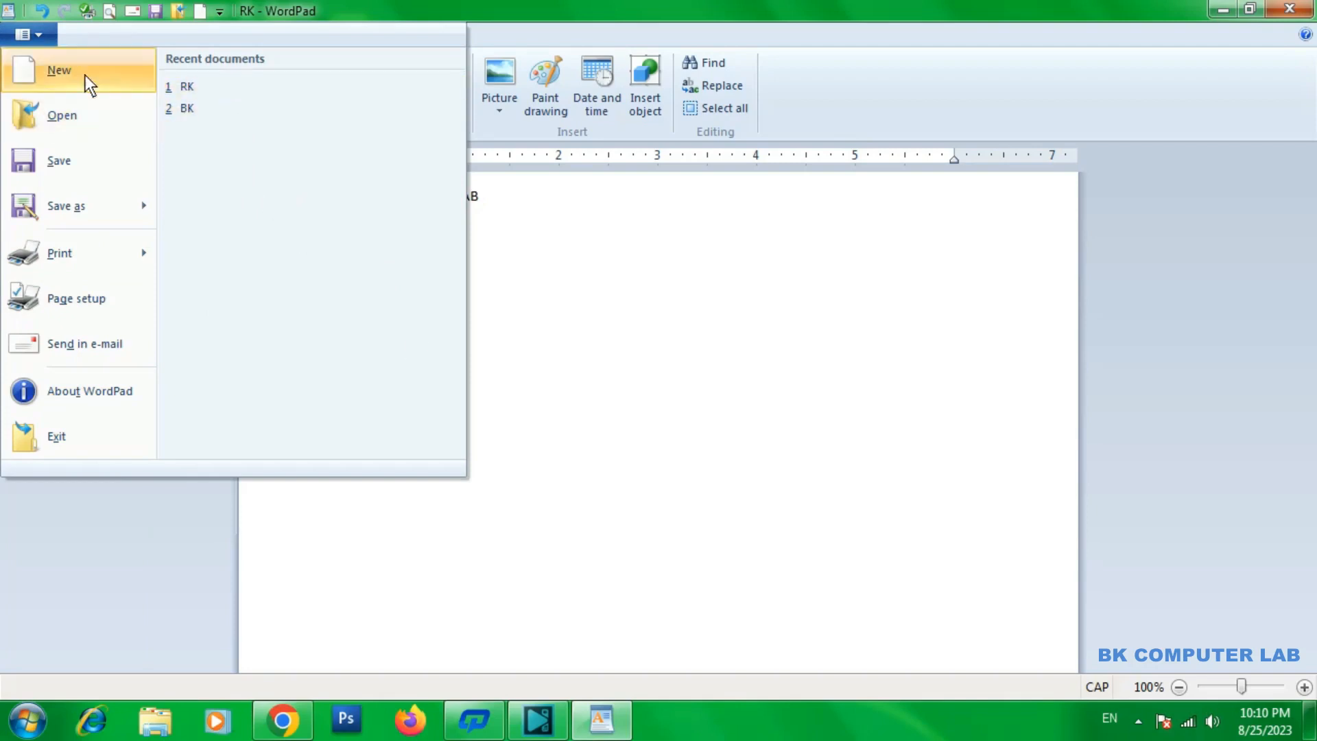
click(38, 34)
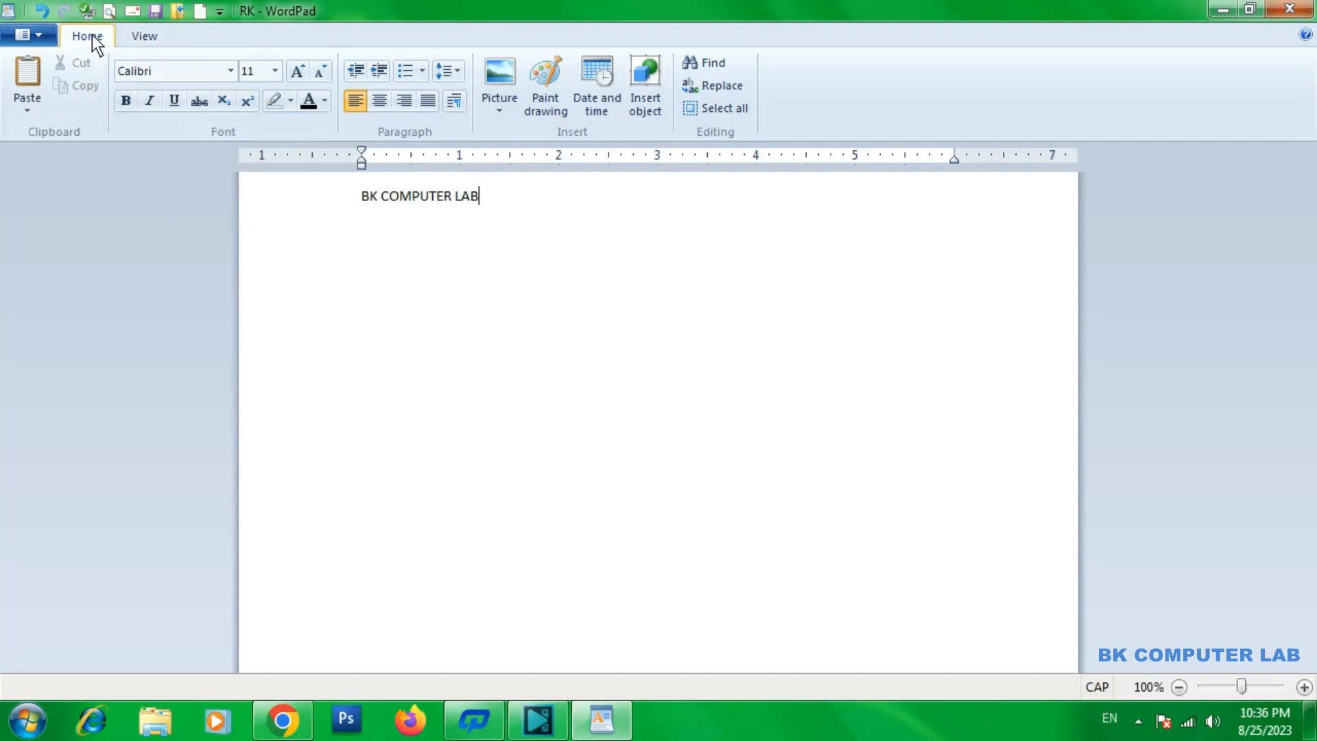
click(146, 35)
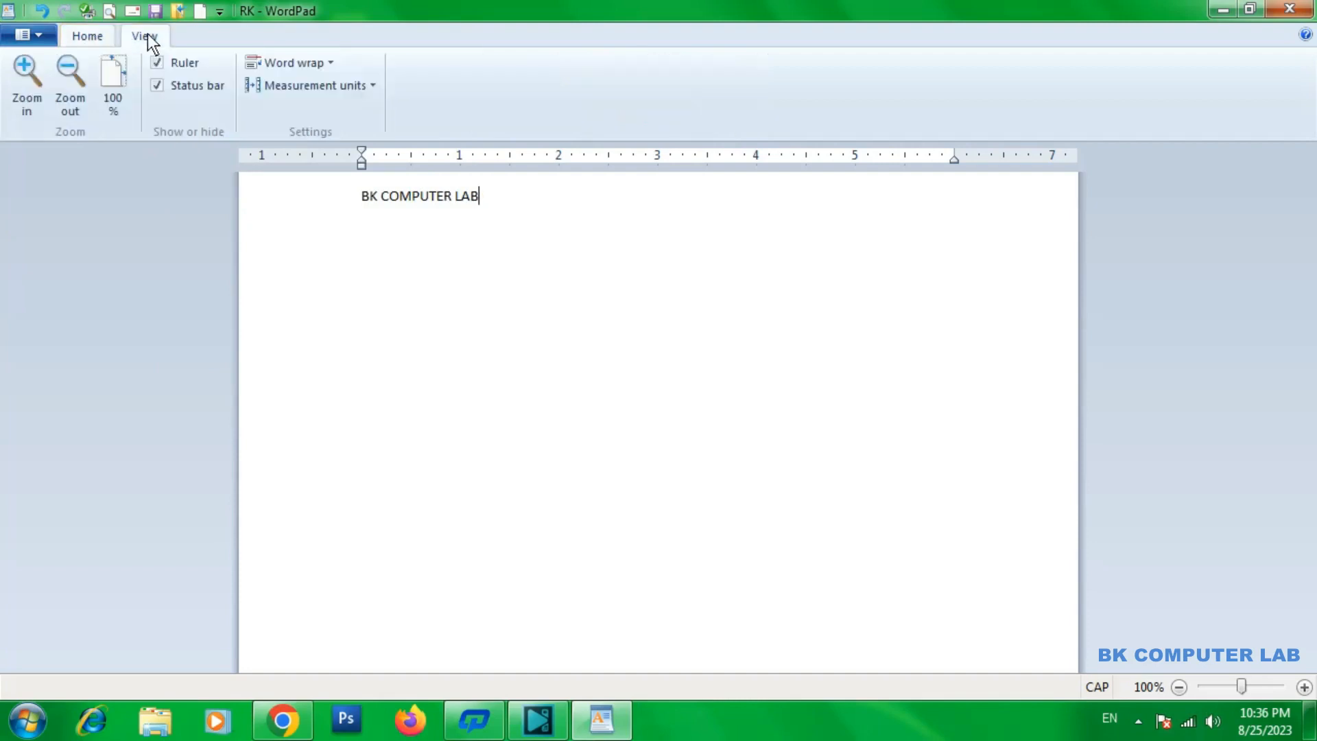
click(103, 34)
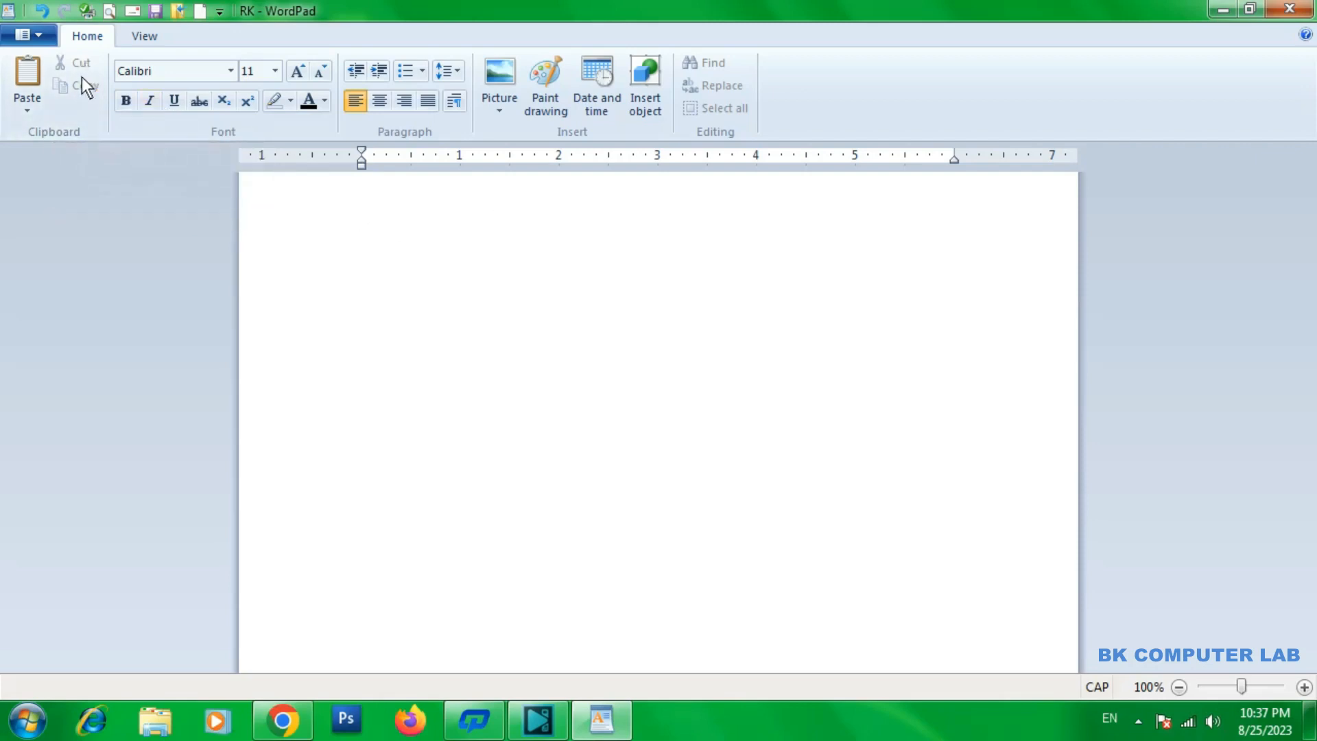
Enter the text BK COMPUTER LAB on the first line of the empty page
text(BK COMPUTER LAB)
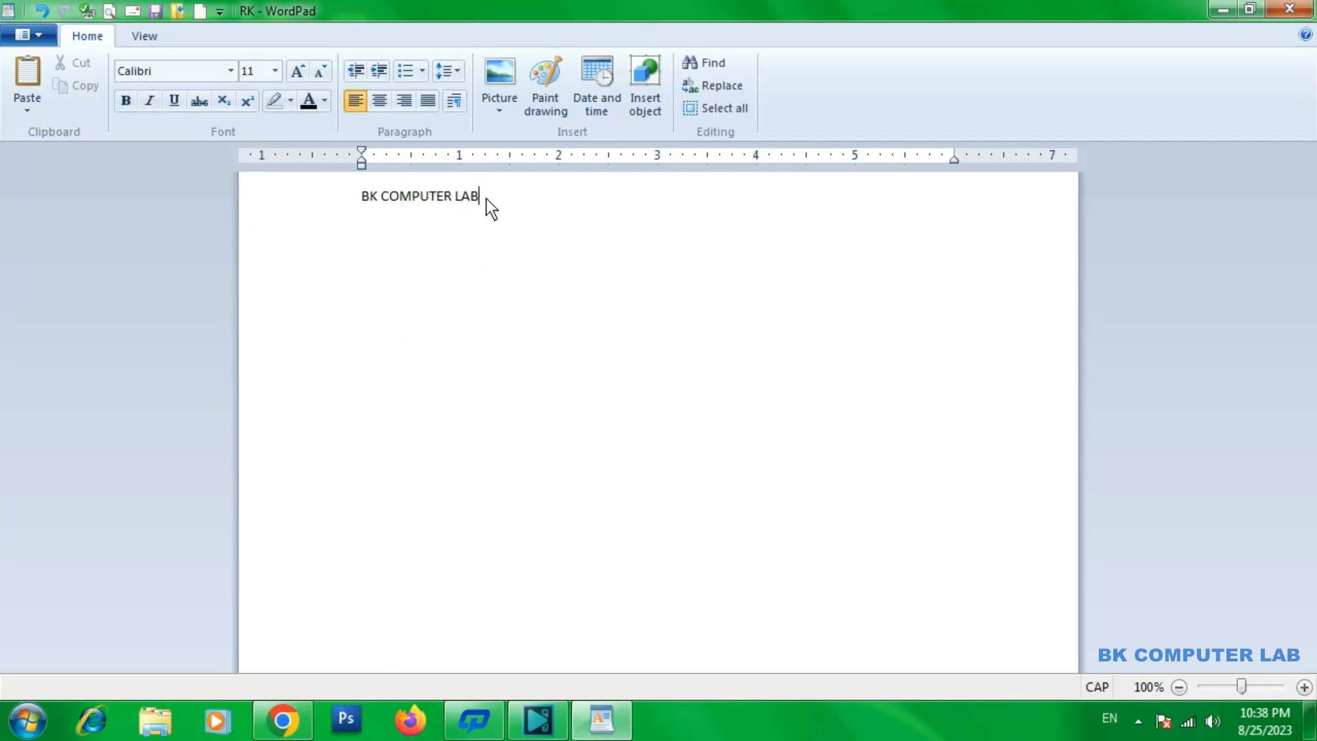
drag(486, 198, 372, 195)
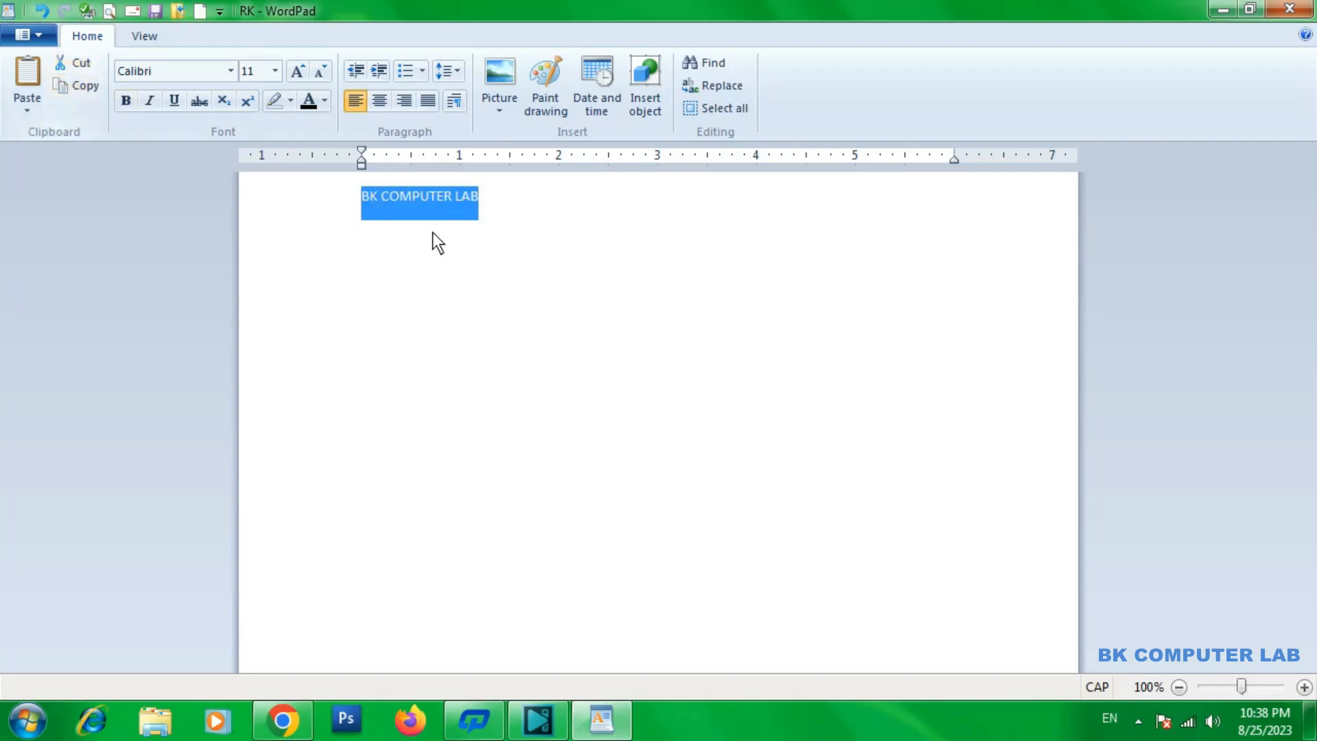
click(522, 235)
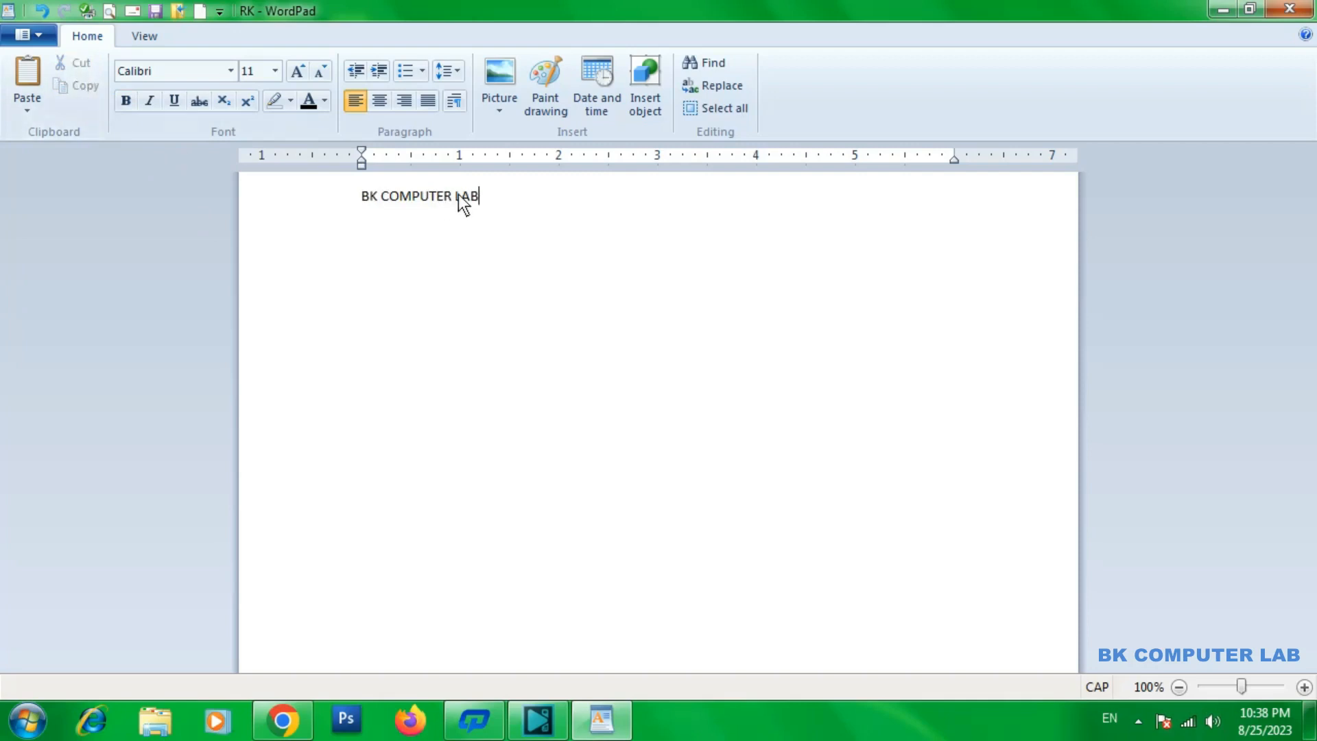
Cut the BK COMPUTER LAB text, add blank lines at the page's start, and paste the text below them
drag(509, 203, 381, 188)
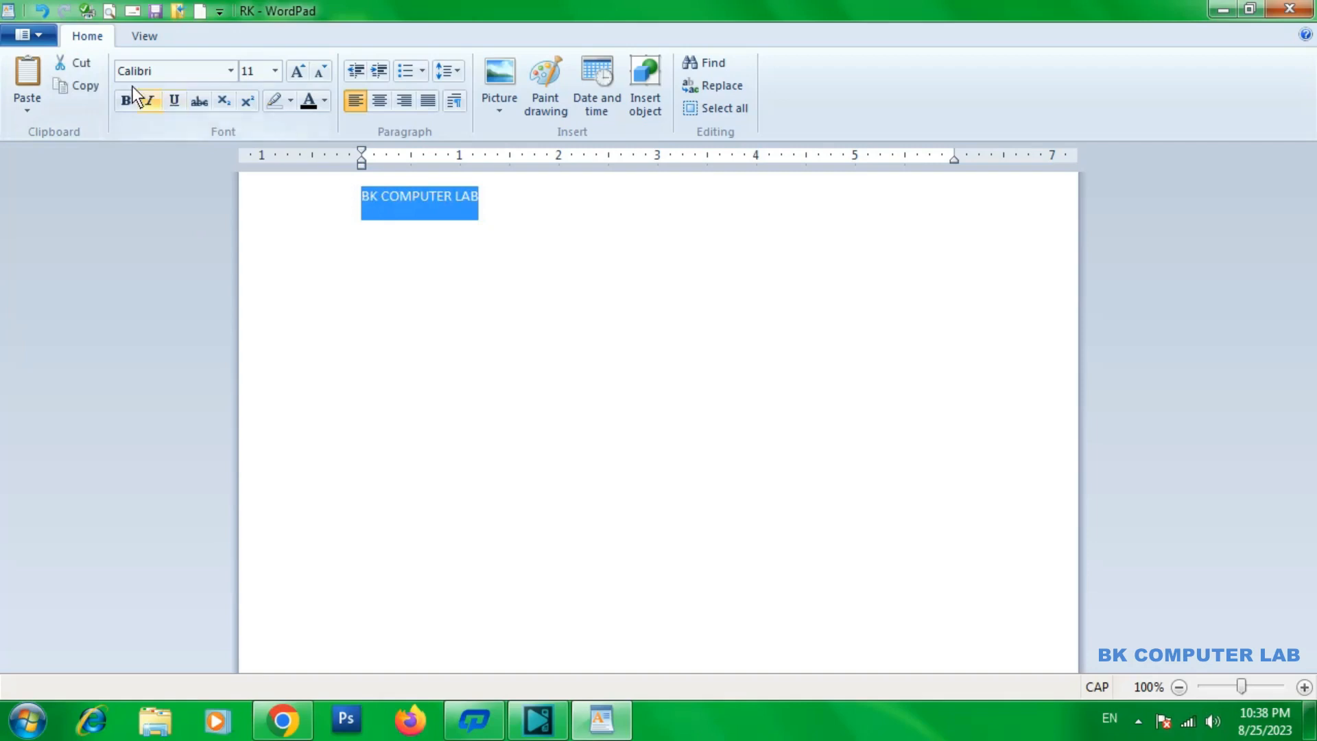
click(81, 65)
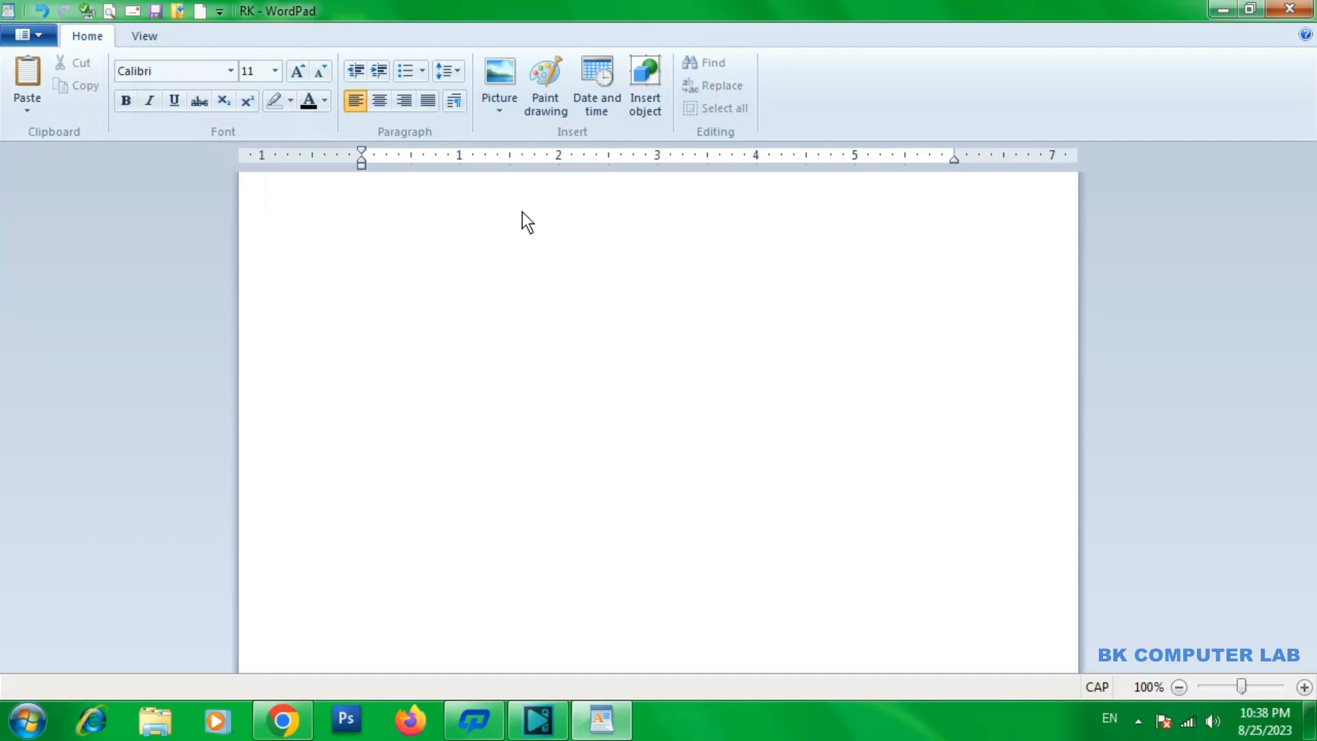
key(Return)
key(Return)
key(Return)
key(Return)
key(Return)
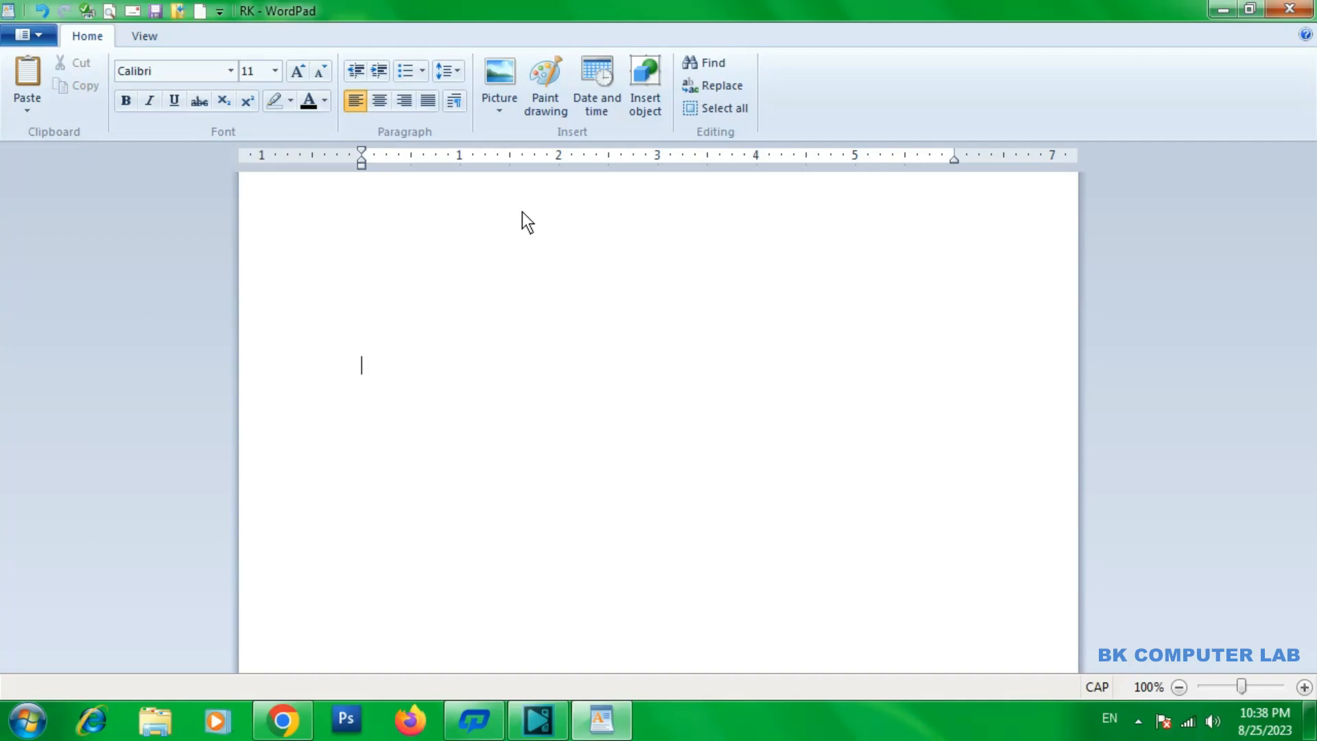
click(30, 72)
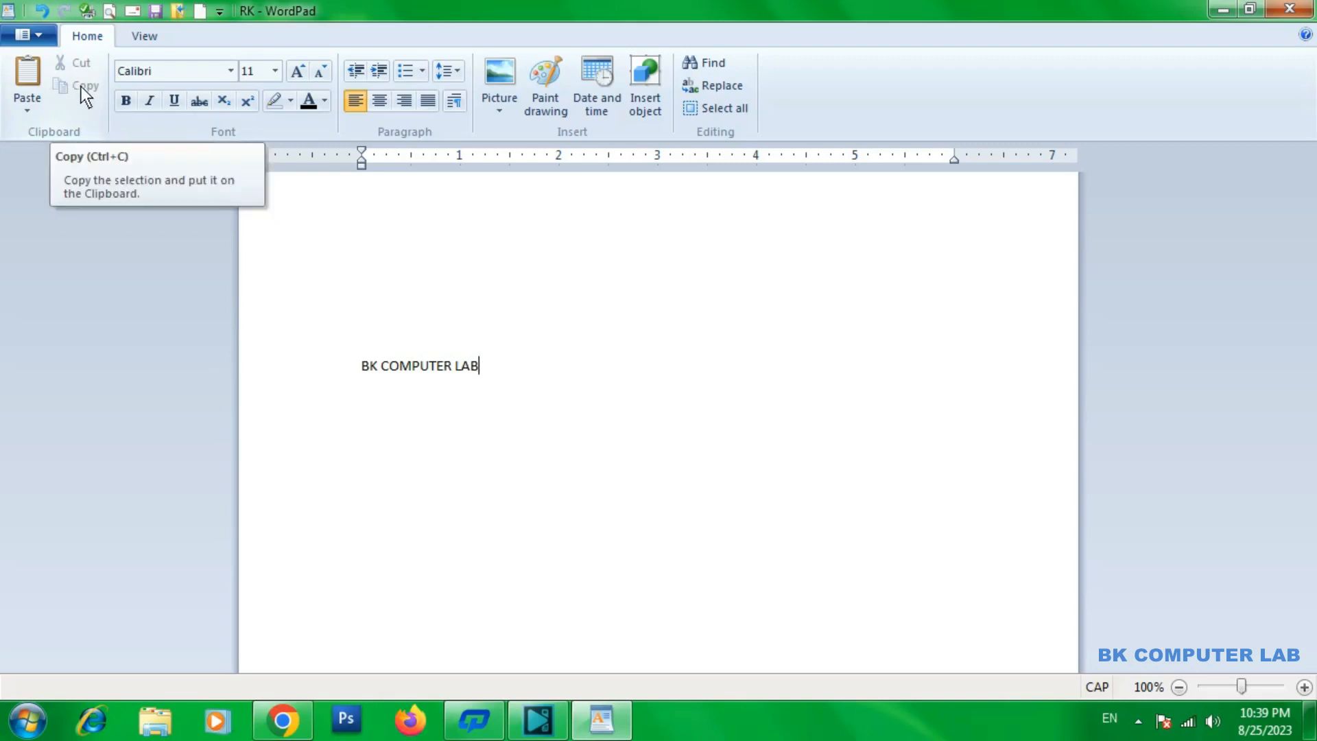
Copy the BK COMPUTER LAB line and paste it 16 times in a row on a new line below
drag(501, 372, 343, 359)
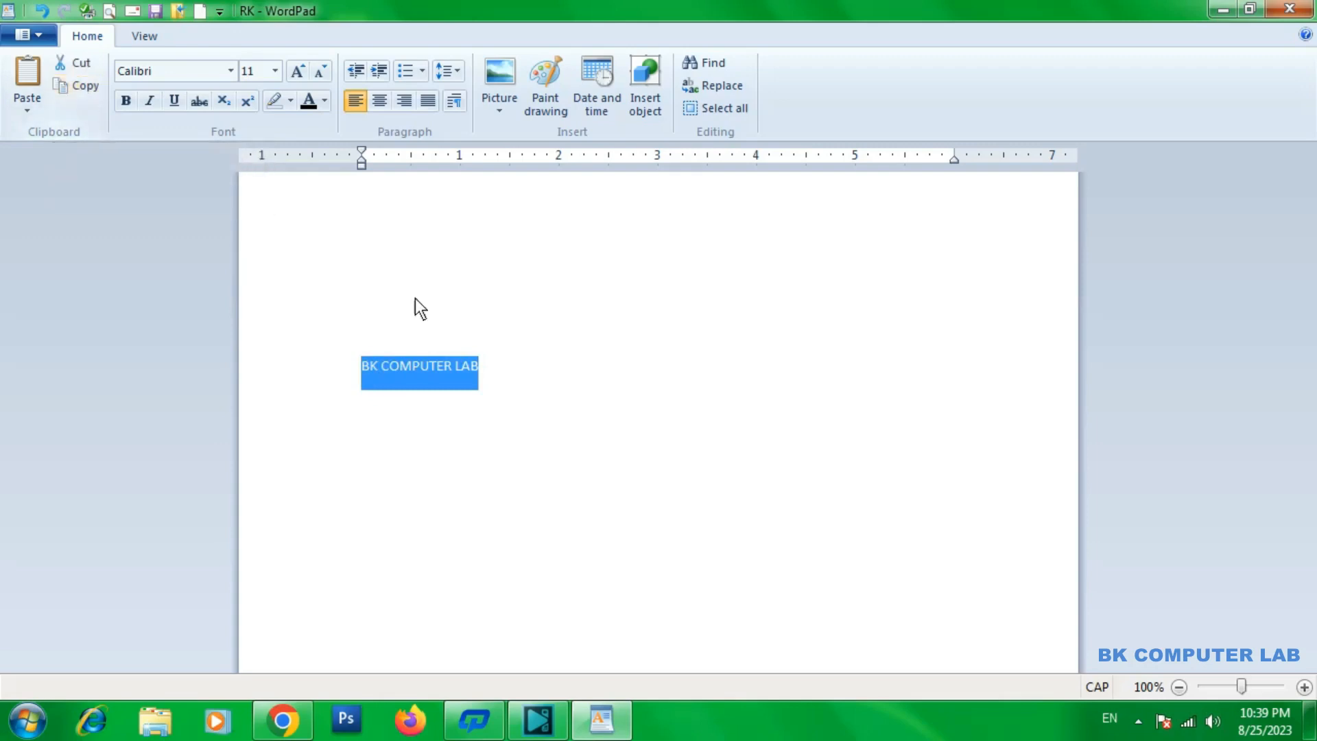
click(489, 381)
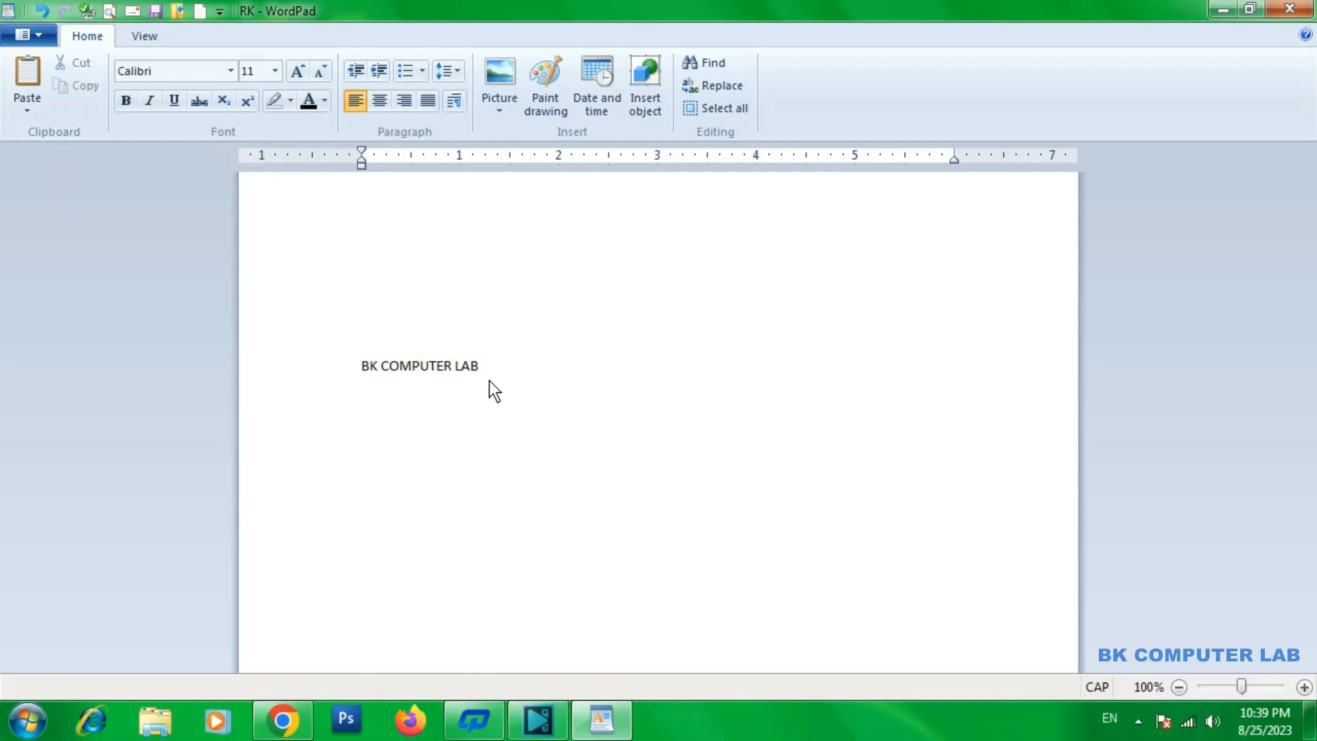
key(Return)
click(32, 77)
click(31, 77)
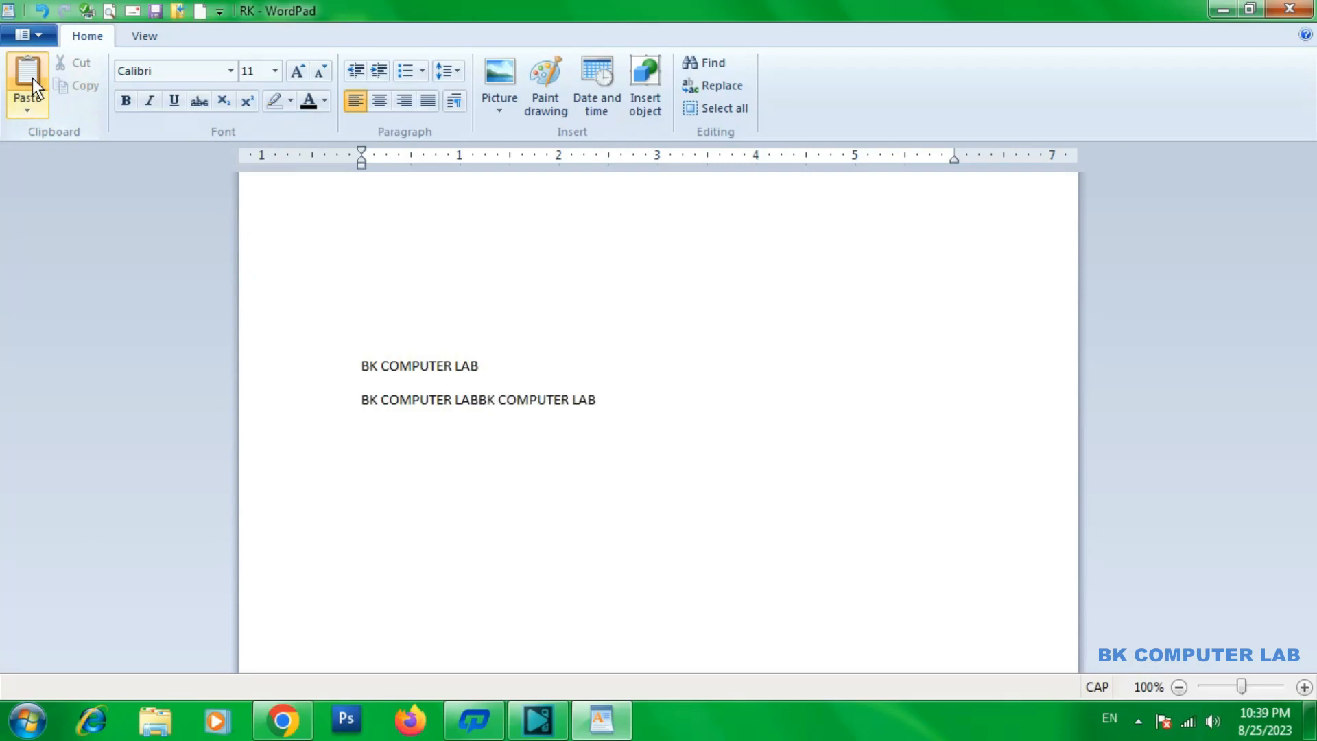
click(31, 77)
click(31, 77)
click(32, 77)
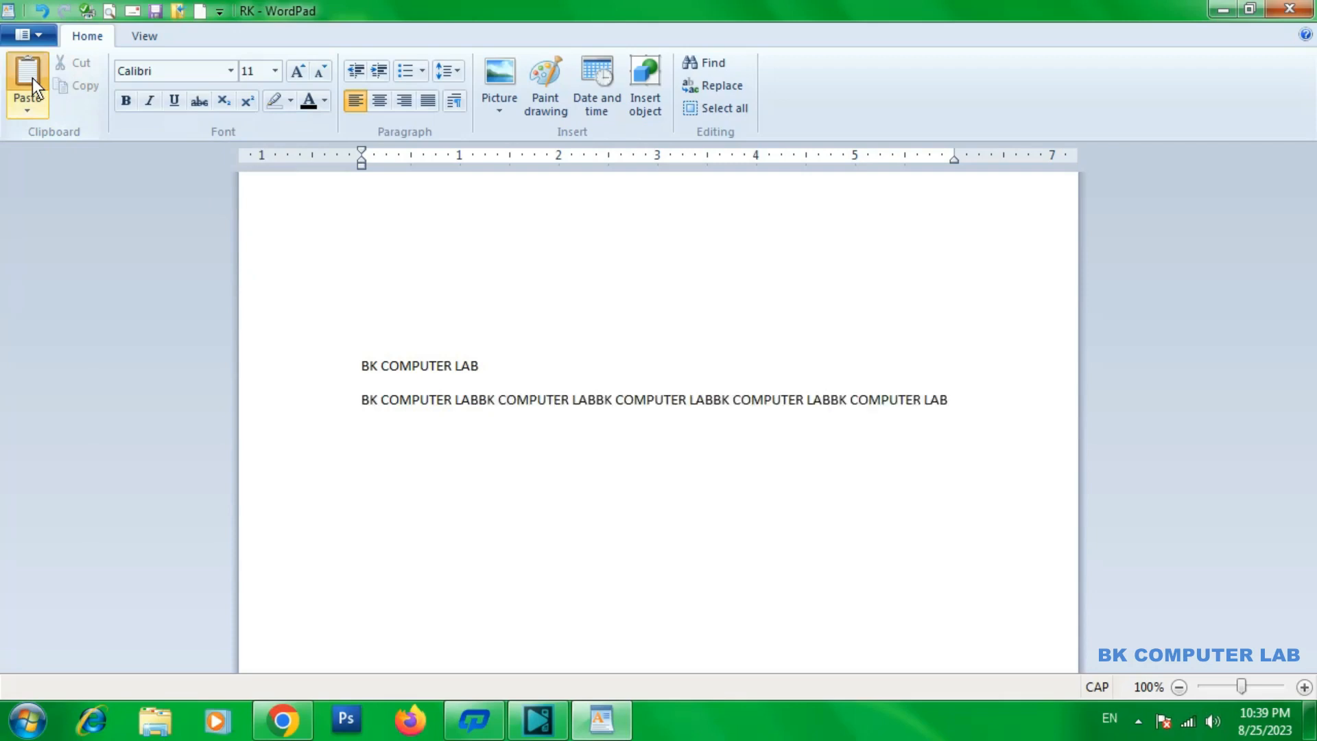
click(32, 77)
click(31, 77)
click(32, 77)
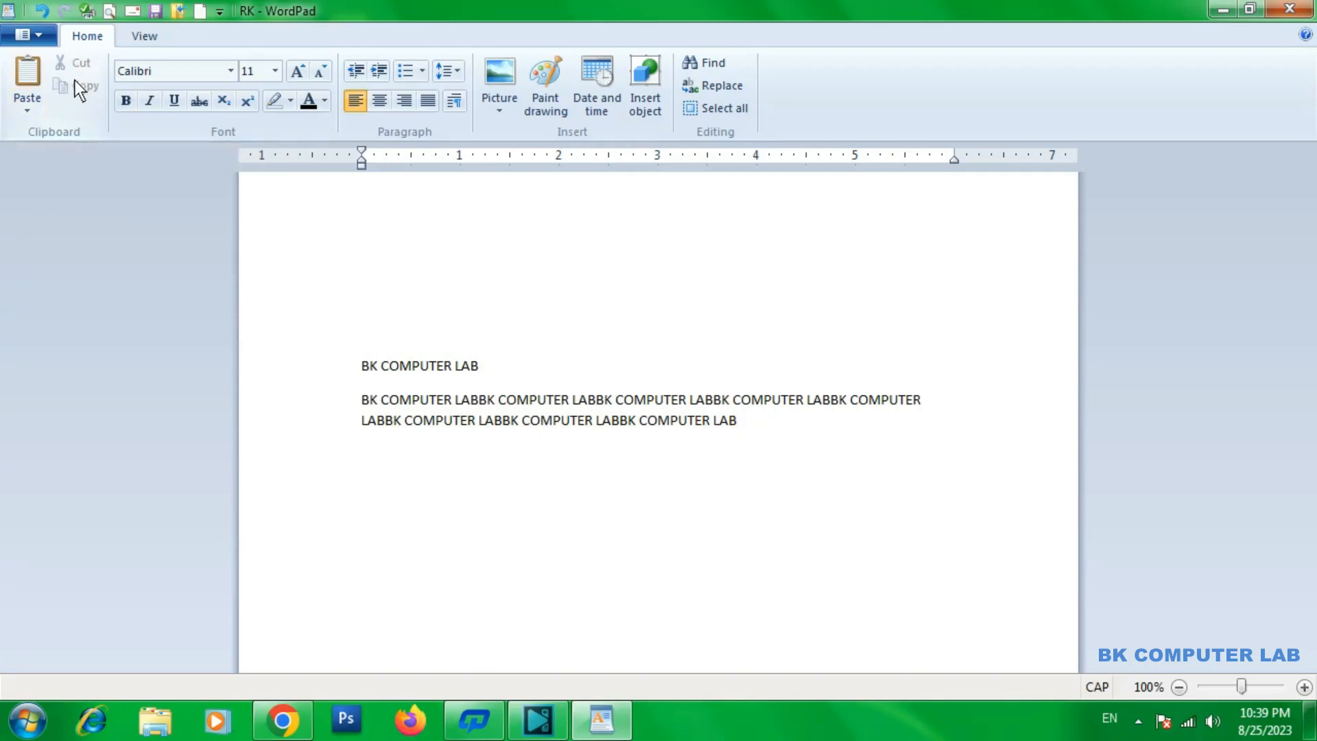
click(28, 72)
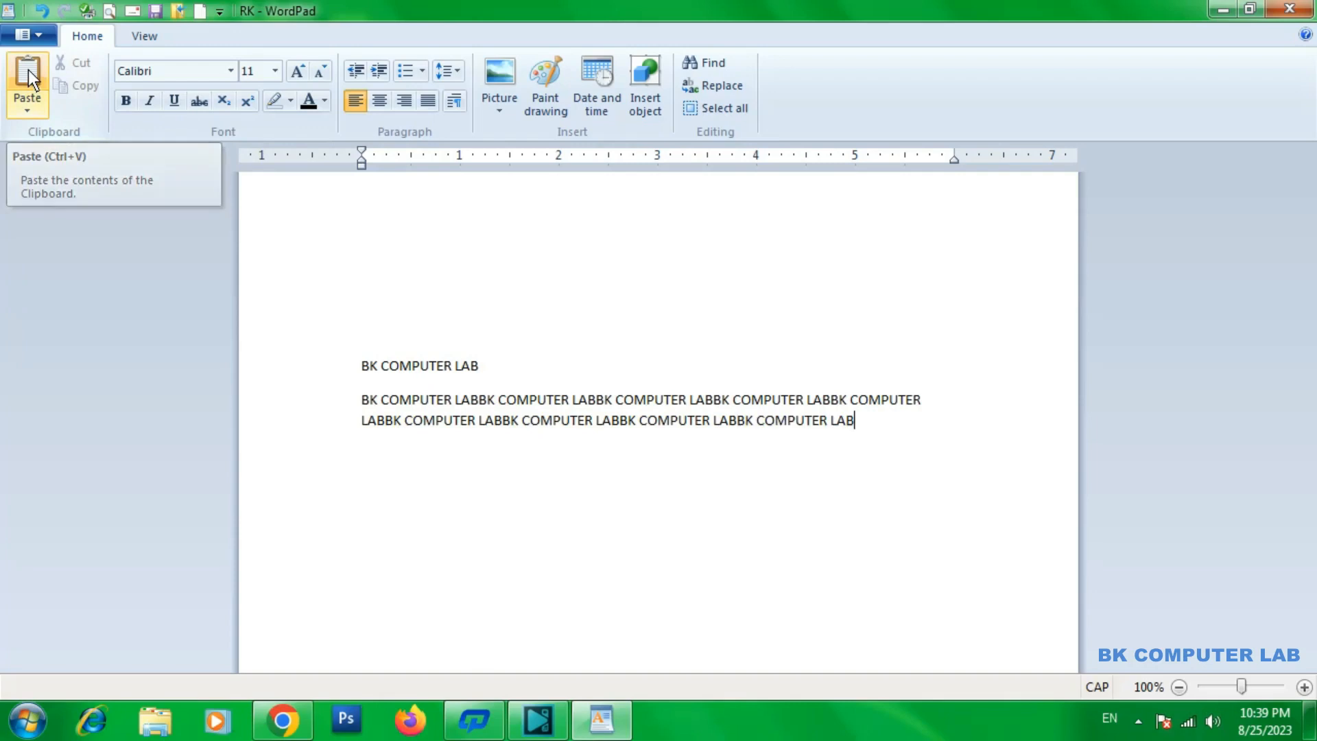
click(27, 70)
click(28, 69)
click(27, 70)
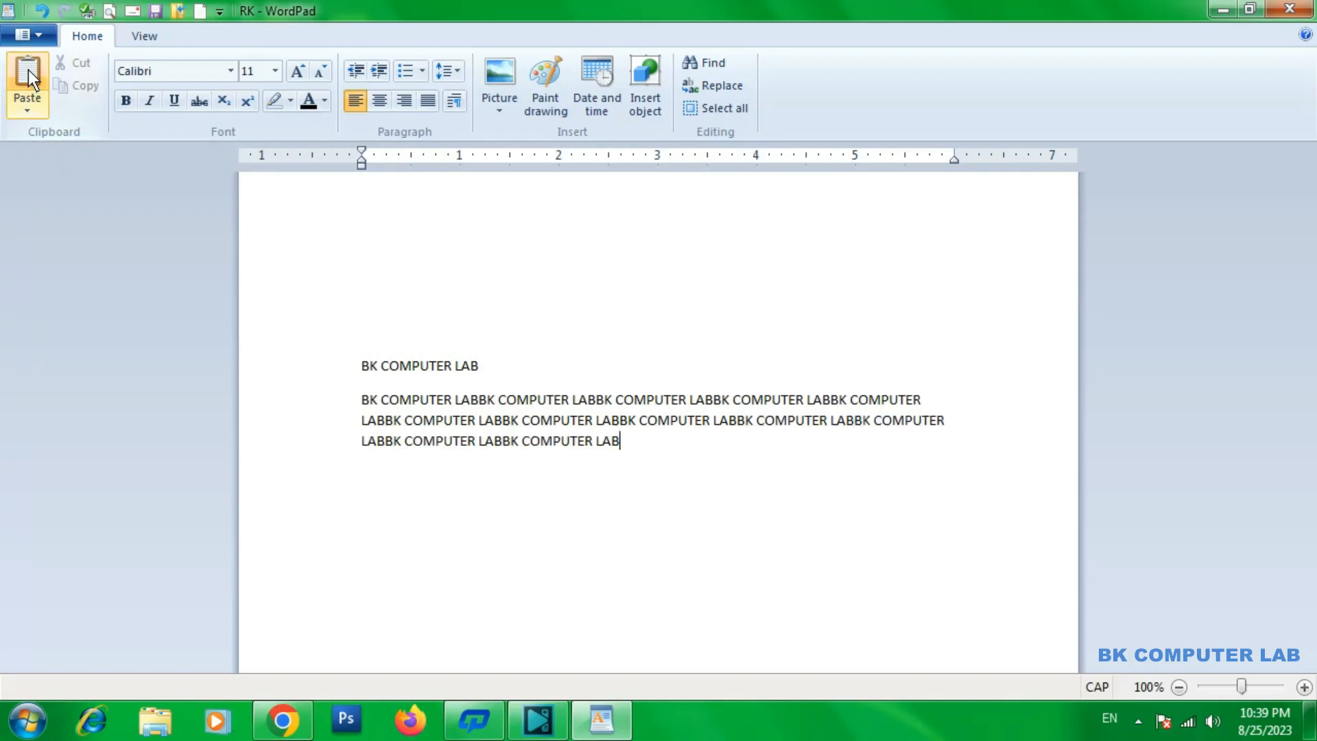
click(27, 69)
click(28, 70)
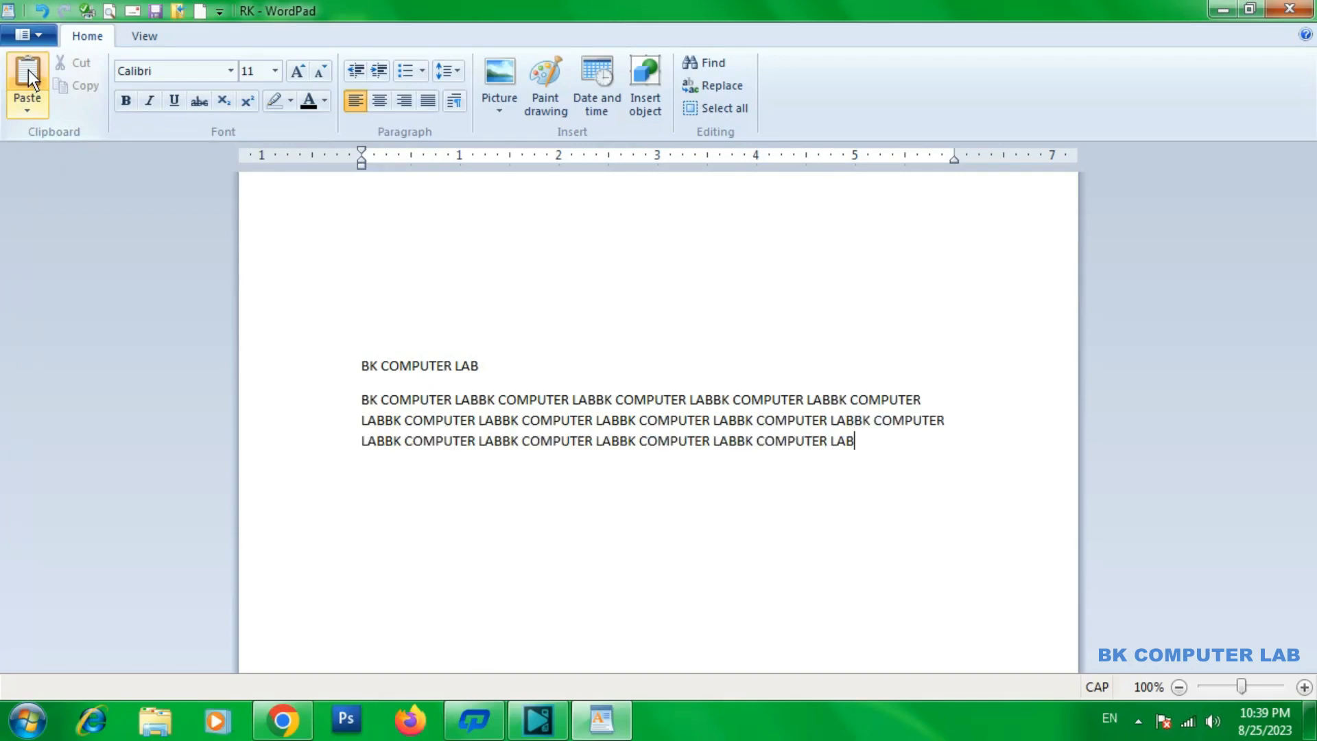
click(27, 70)
click(27, 69)
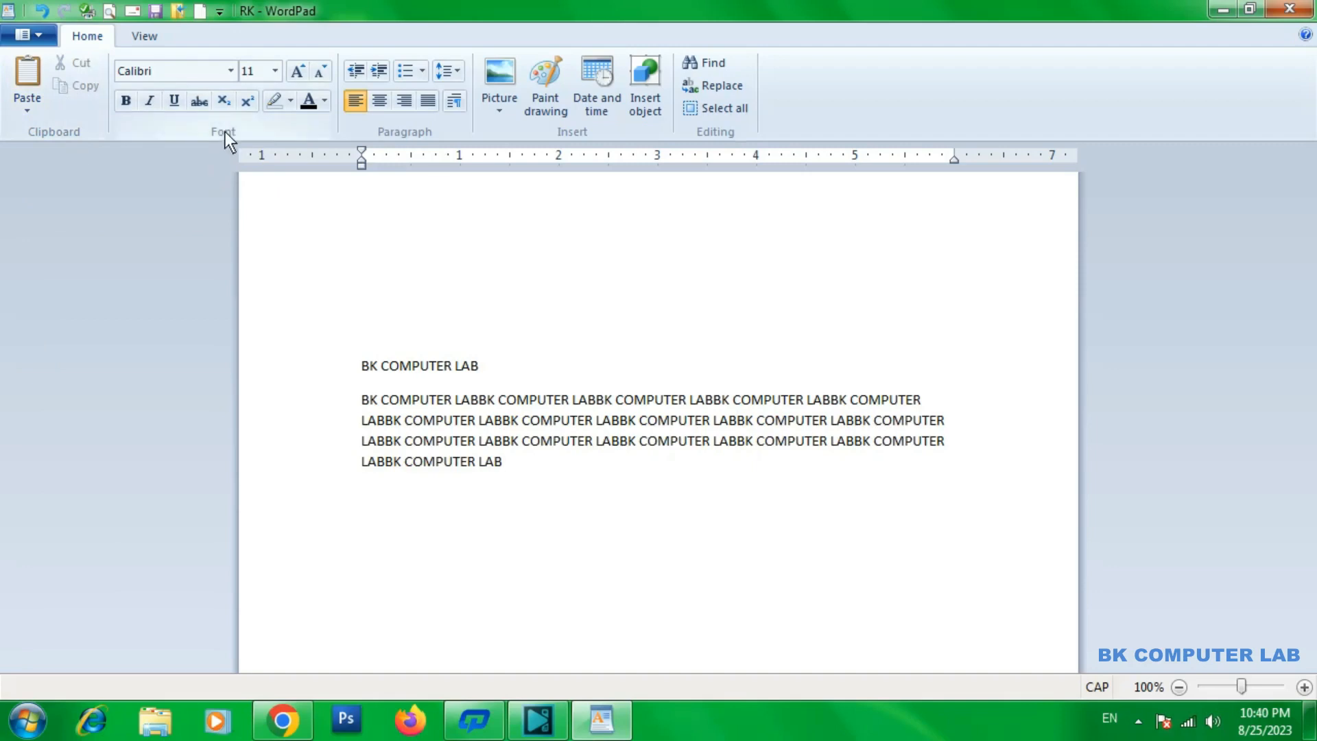
Delete all the BK COMPUTER LAB text along with the blank line directly above it
drag(528, 476, 269, 327)
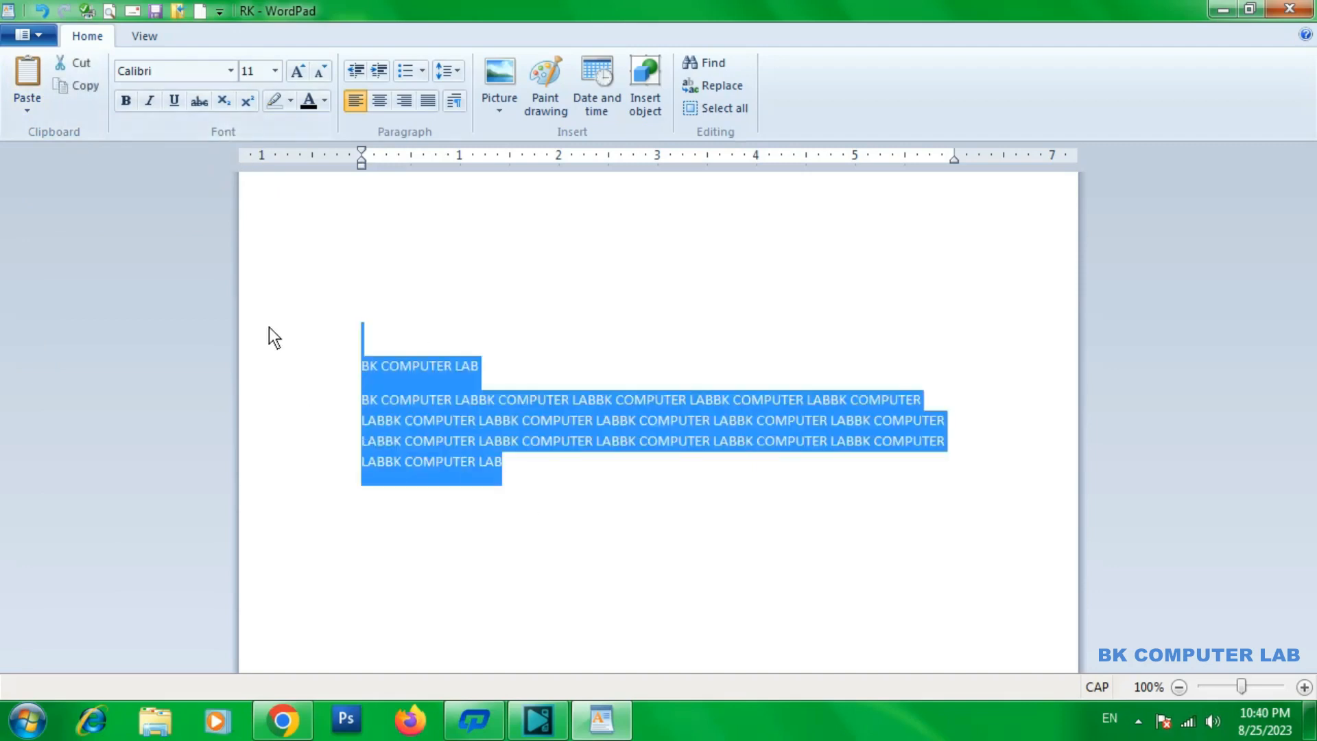
key(Delete)
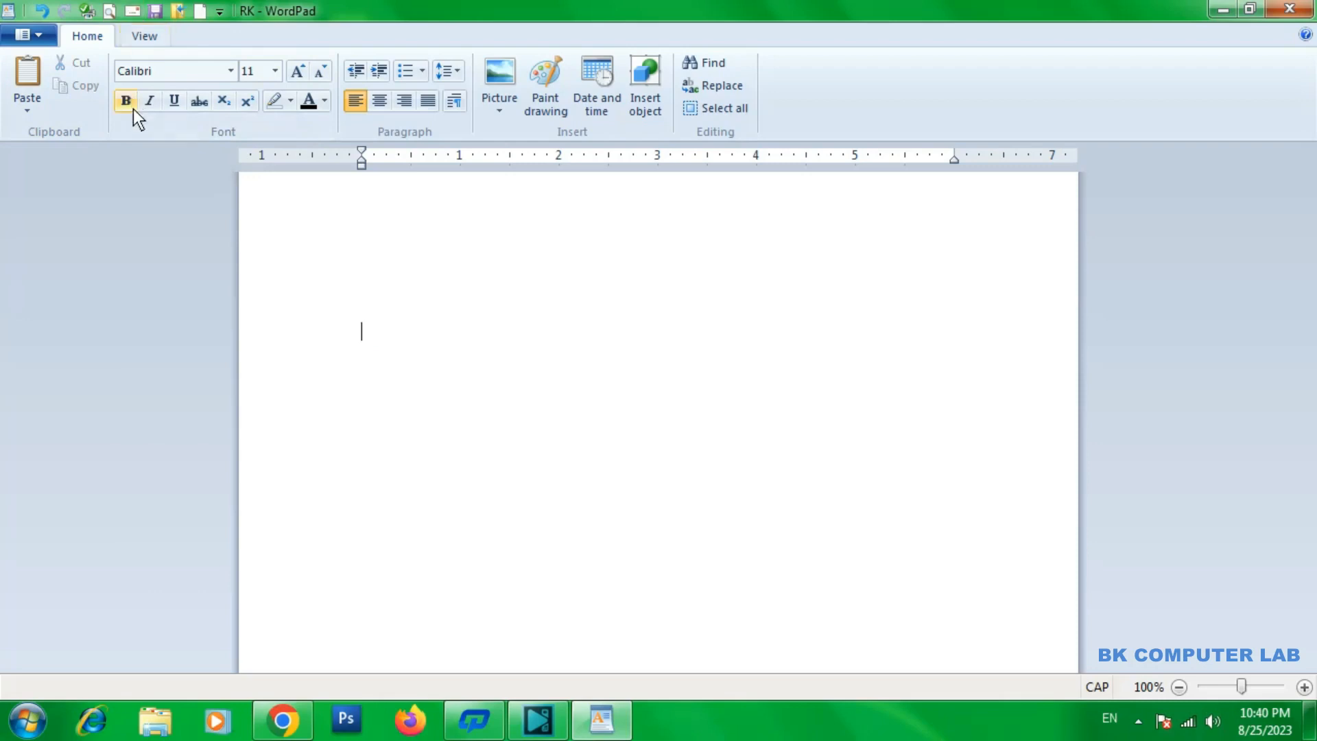
Browse the list of available fonts and close it without choosing another font
click(231, 70)
scroll(224, 209, down, 20)
scroll(221, 218, down, 15)
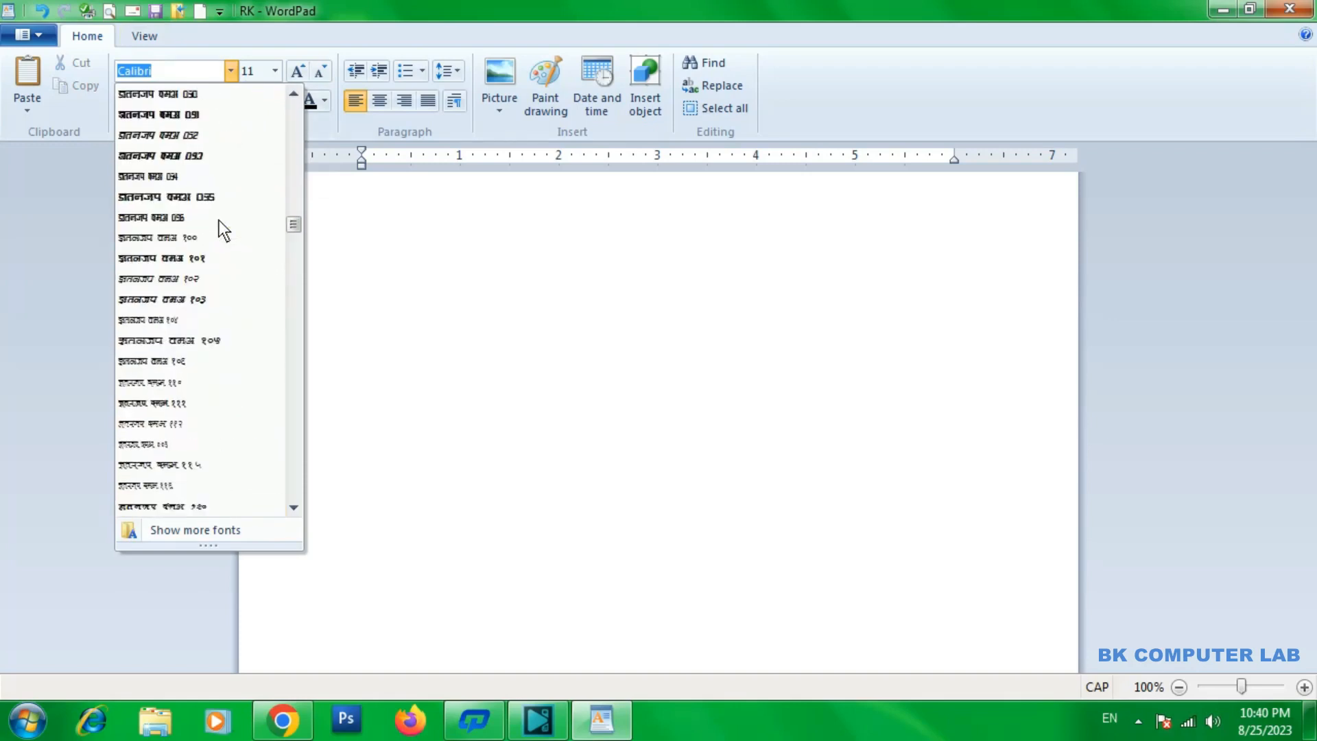
drag(291, 232, 295, 101)
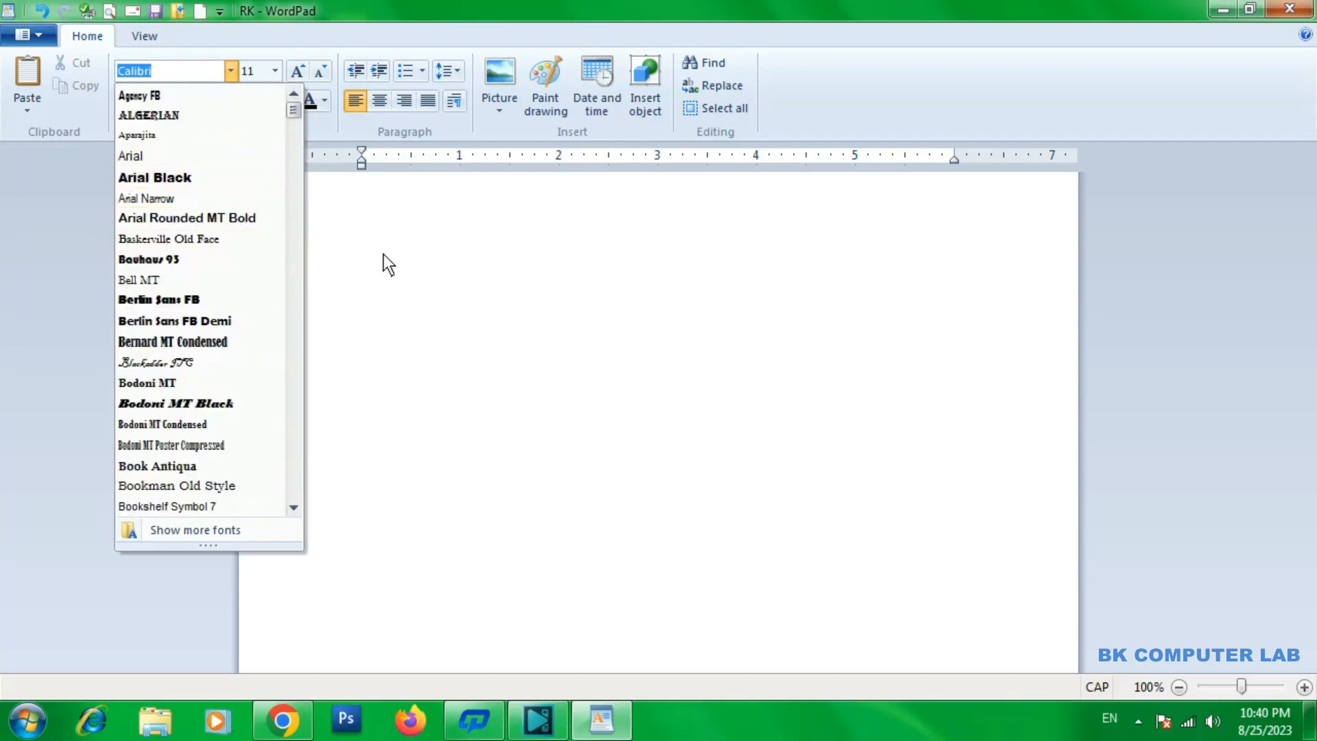
click(361, 208)
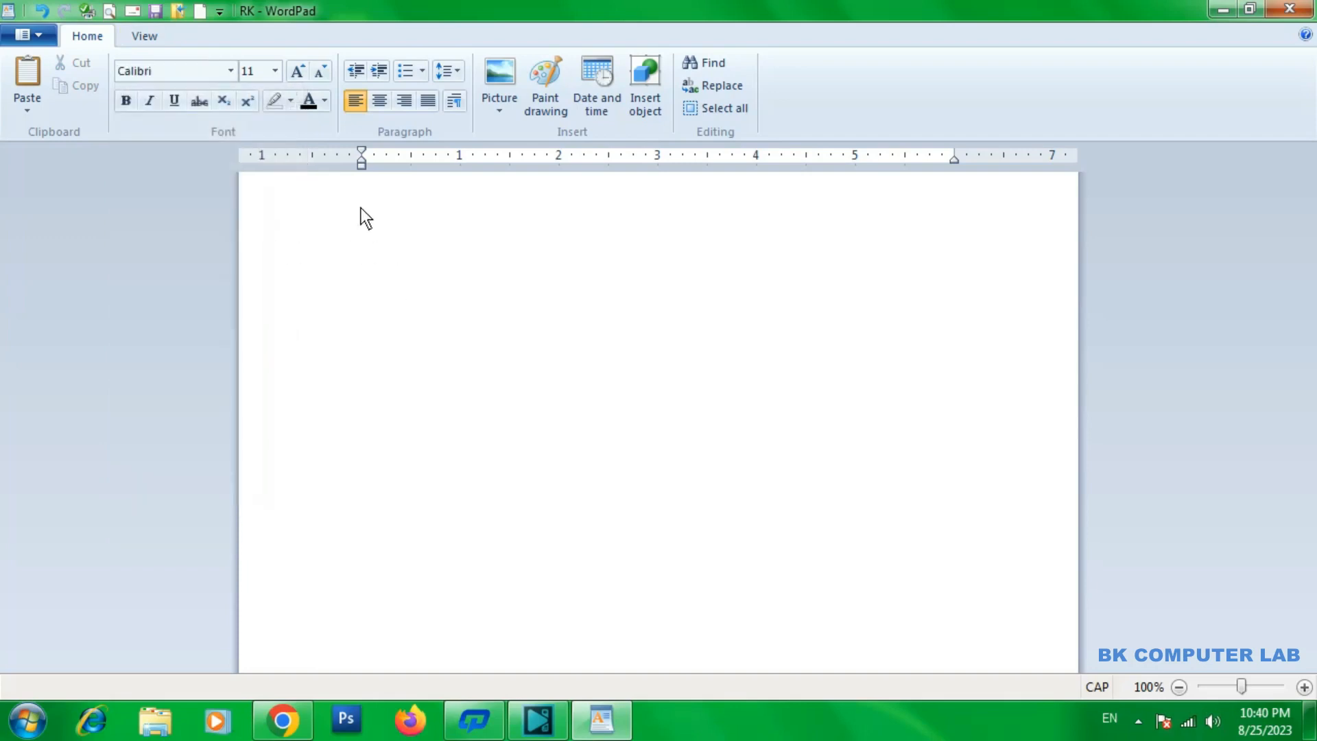
Enter the text BK COMPUTER LAB again on the current line
text(BK COMPUTER LAB)
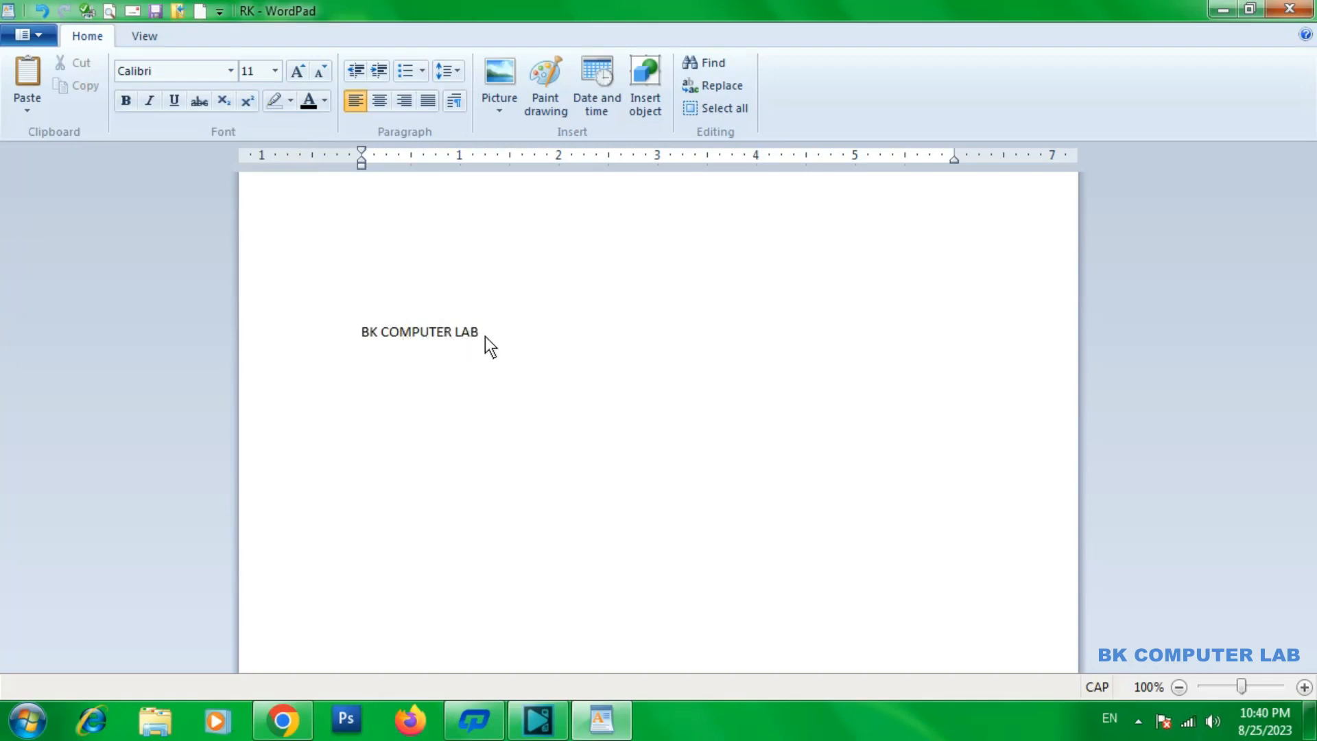
Change the font of the BK COMPUTER LAB text to Britannic Bold
drag(485, 332, 363, 332)
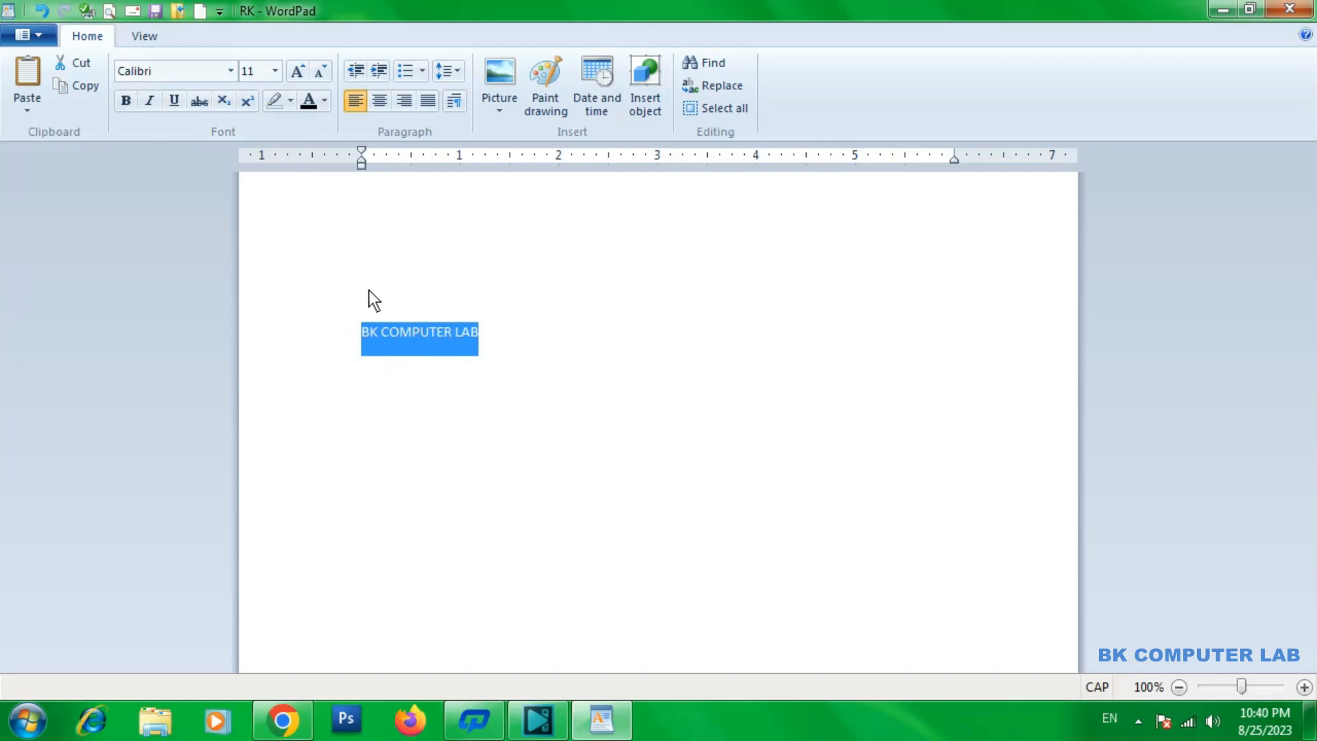
click(231, 71)
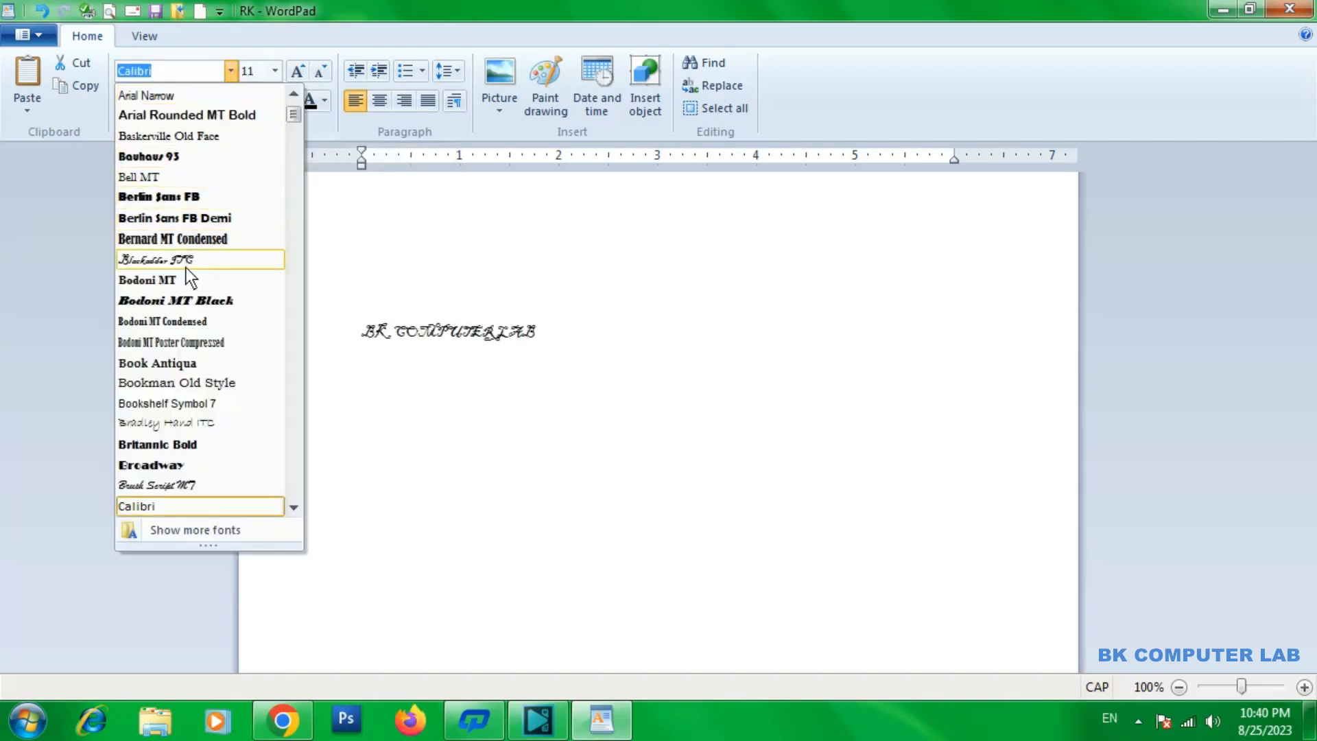
scroll(186, 371, down, 3)
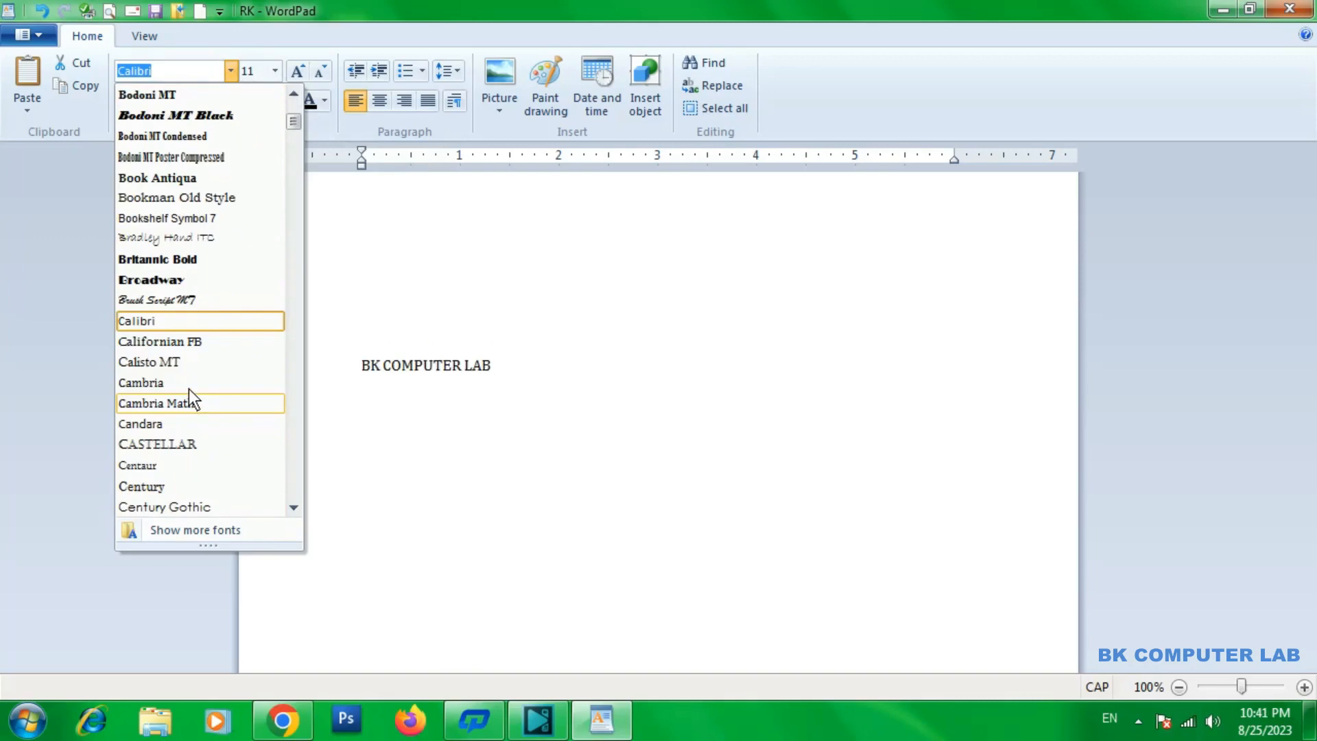
click(184, 260)
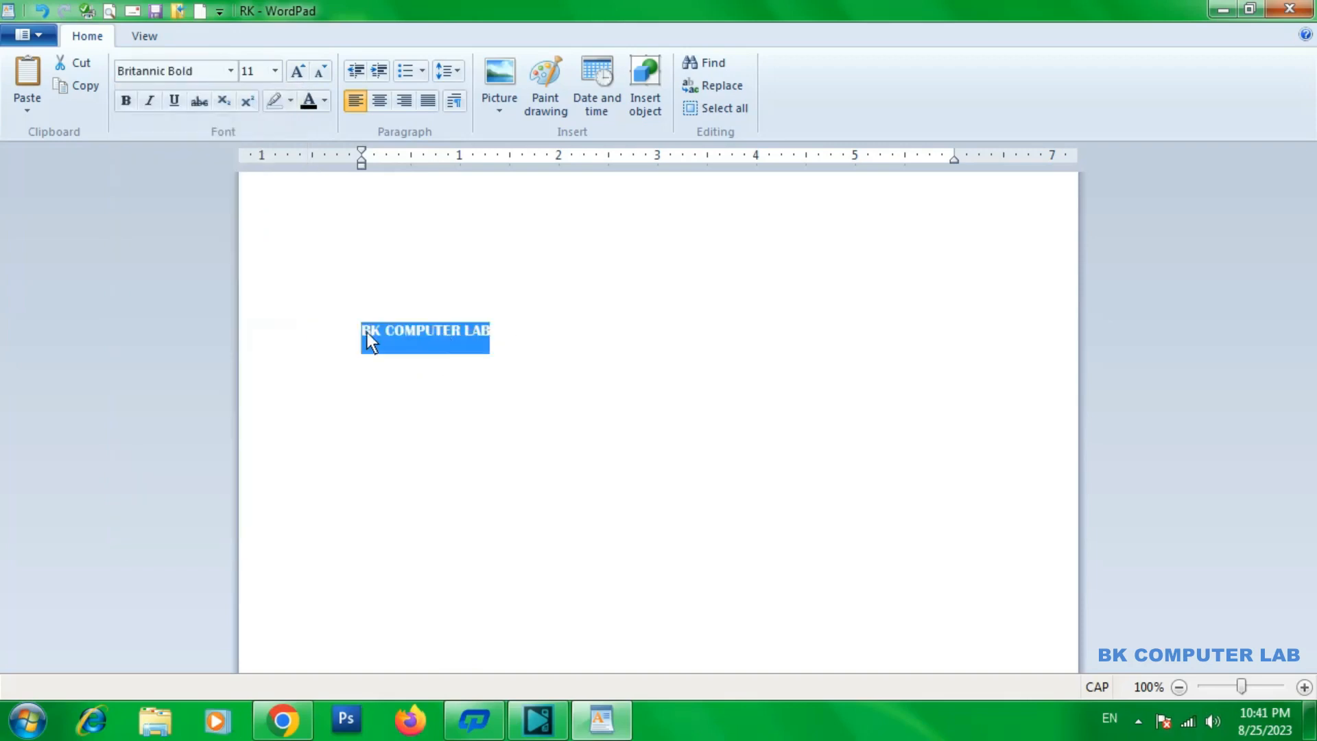
Set the font size of the BK COMPUTER LAB text and the blank line above it to 36
click(496, 331)
drag(497, 330, 295, 291)
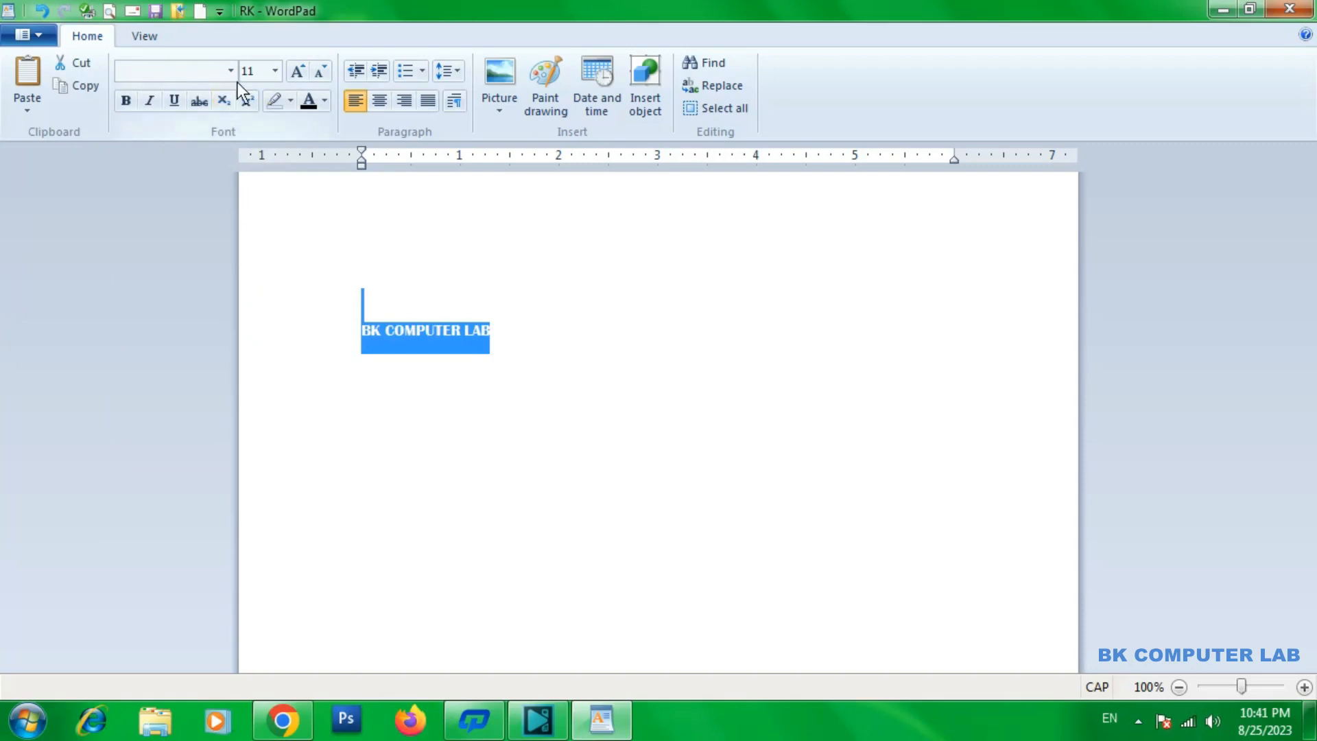
click(274, 70)
click(274, 71)
click(273, 70)
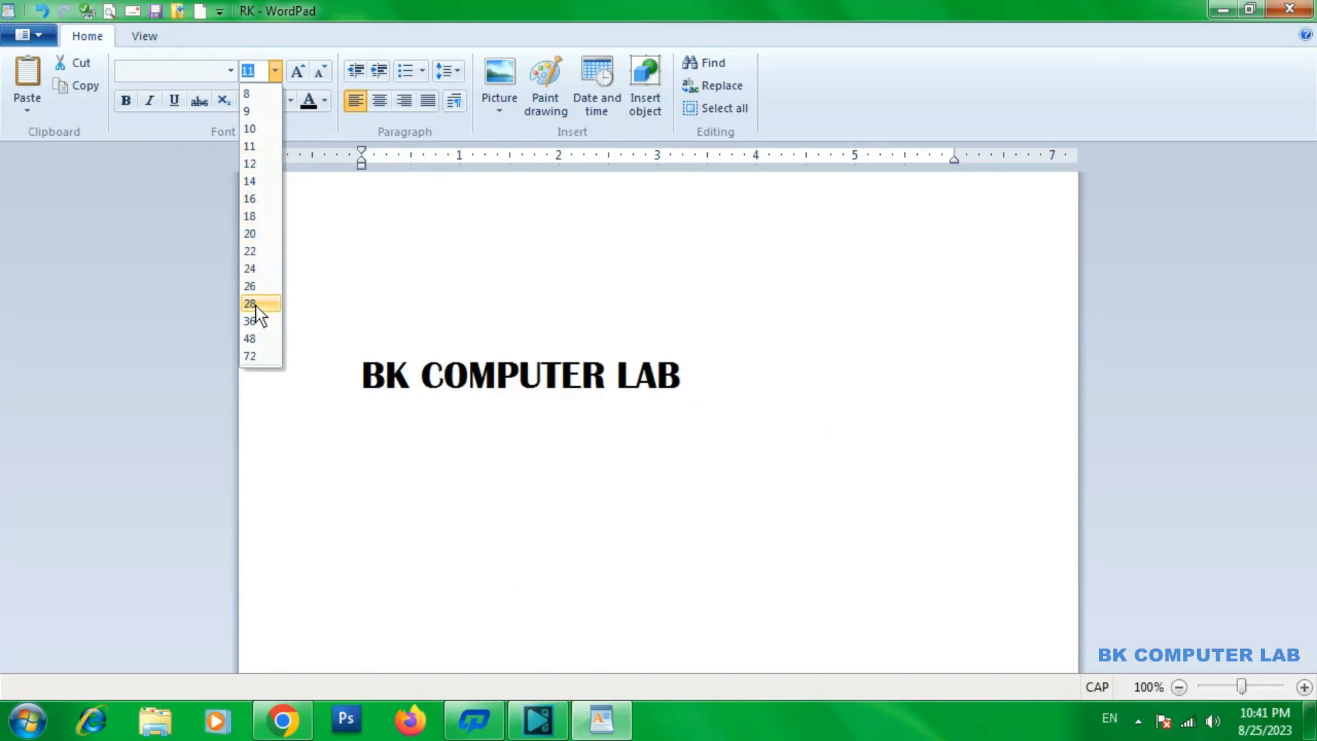
click(257, 322)
Set a custom font size of 80 for the selected BK COMPUTER LAB text
click(274, 71)
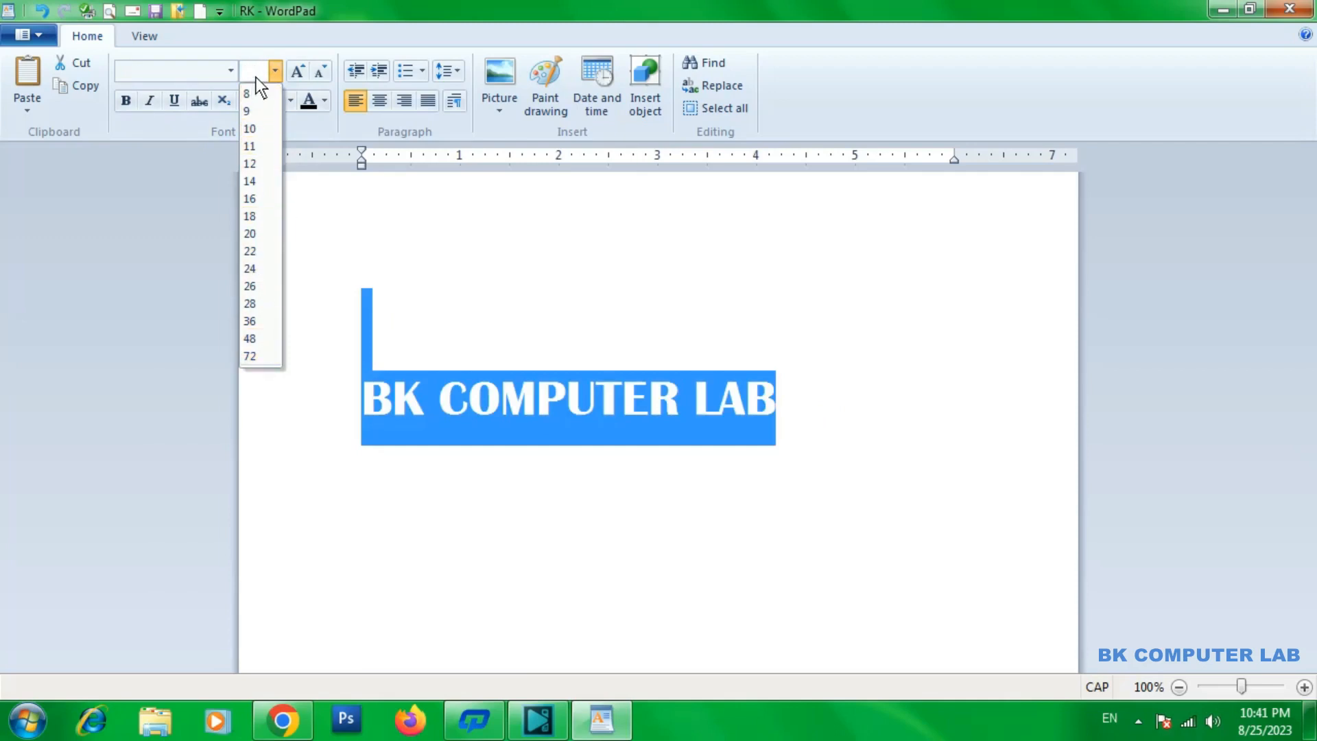
text(0)
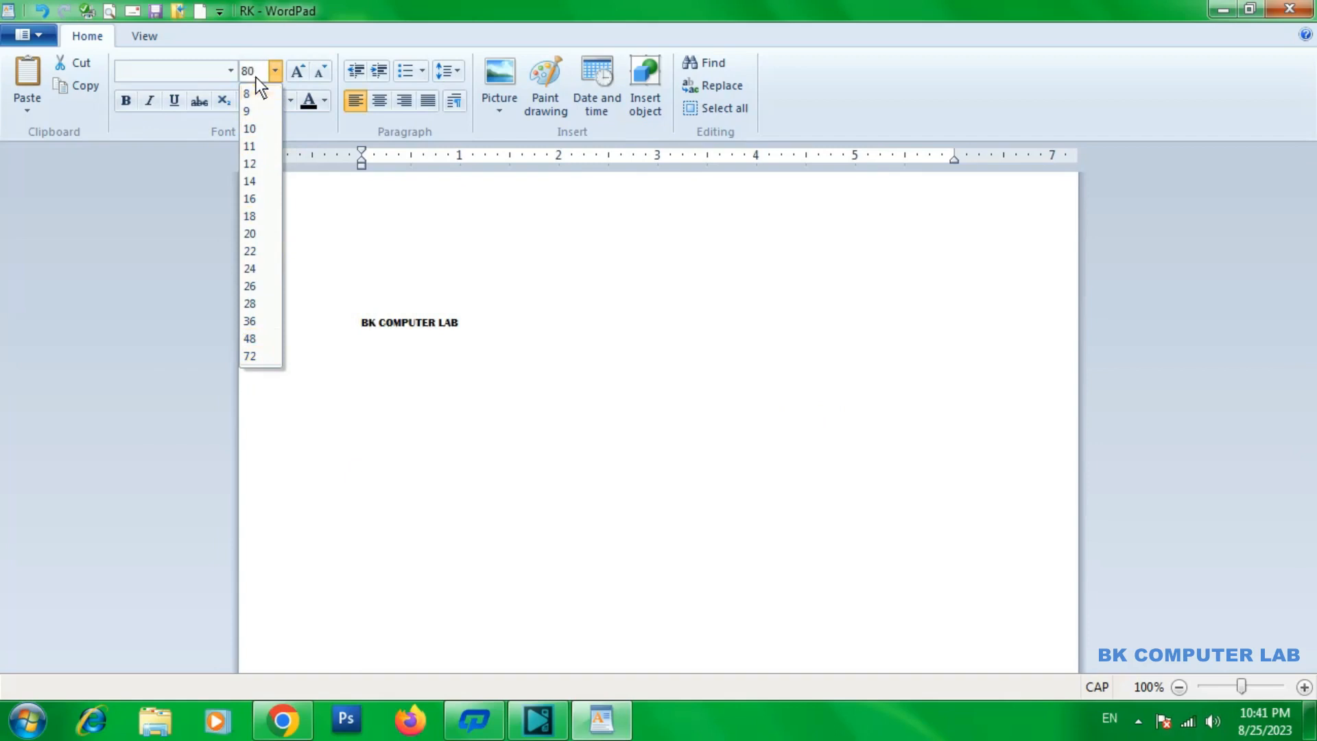
key(Return)
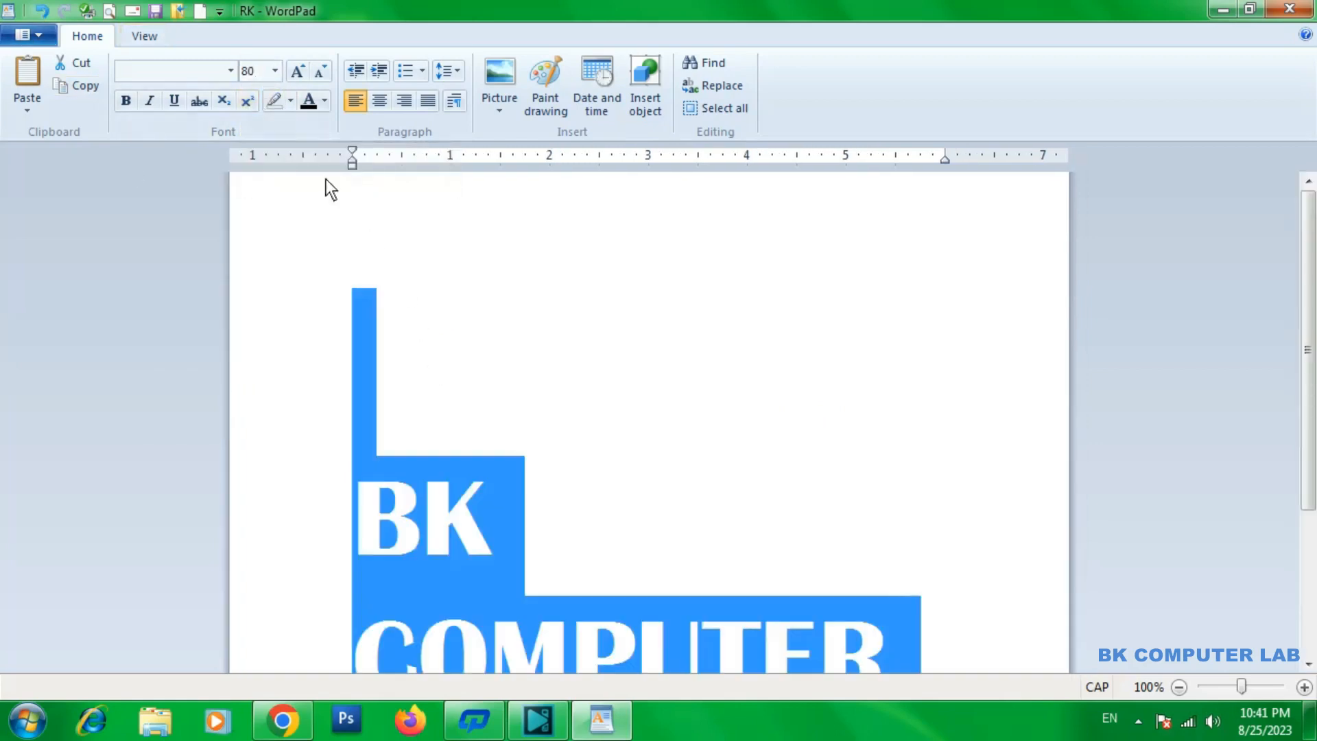
Set a custom font size of 90 for the selected BK COMPUTER LAB text
click(275, 71)
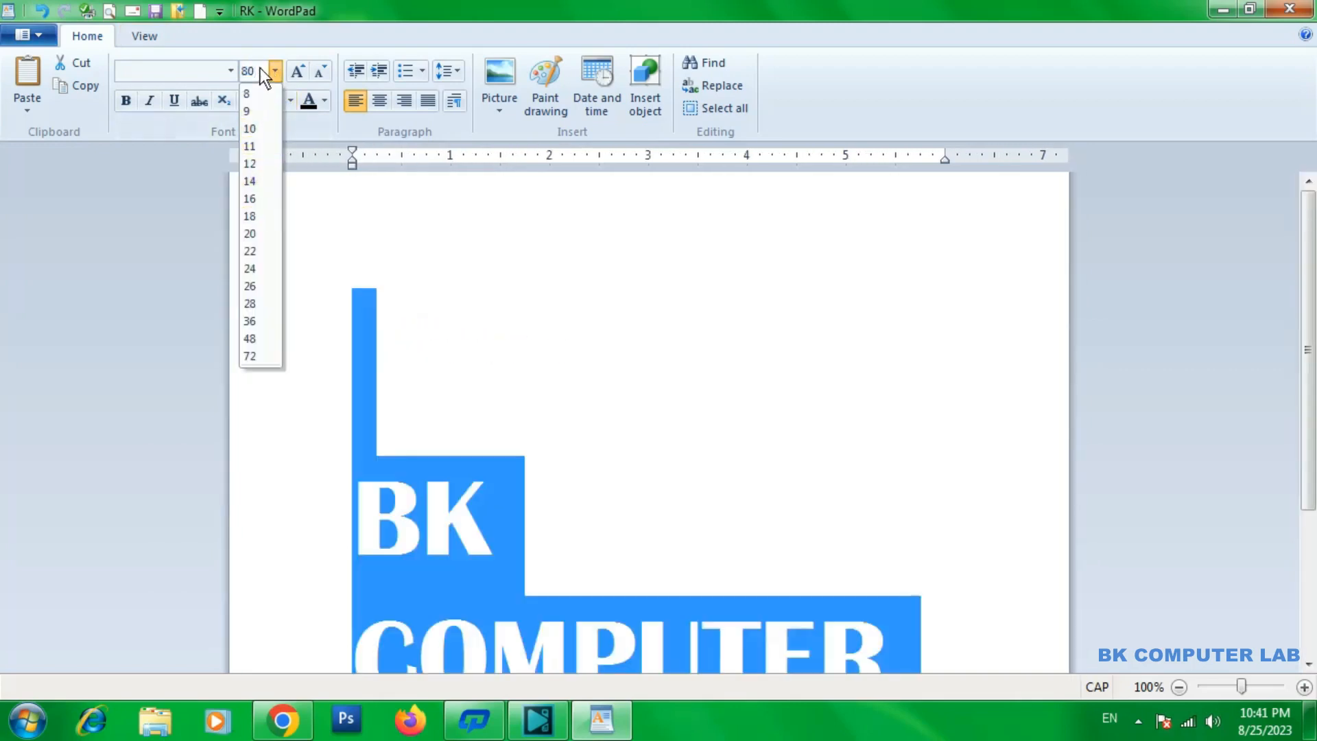
text(9)
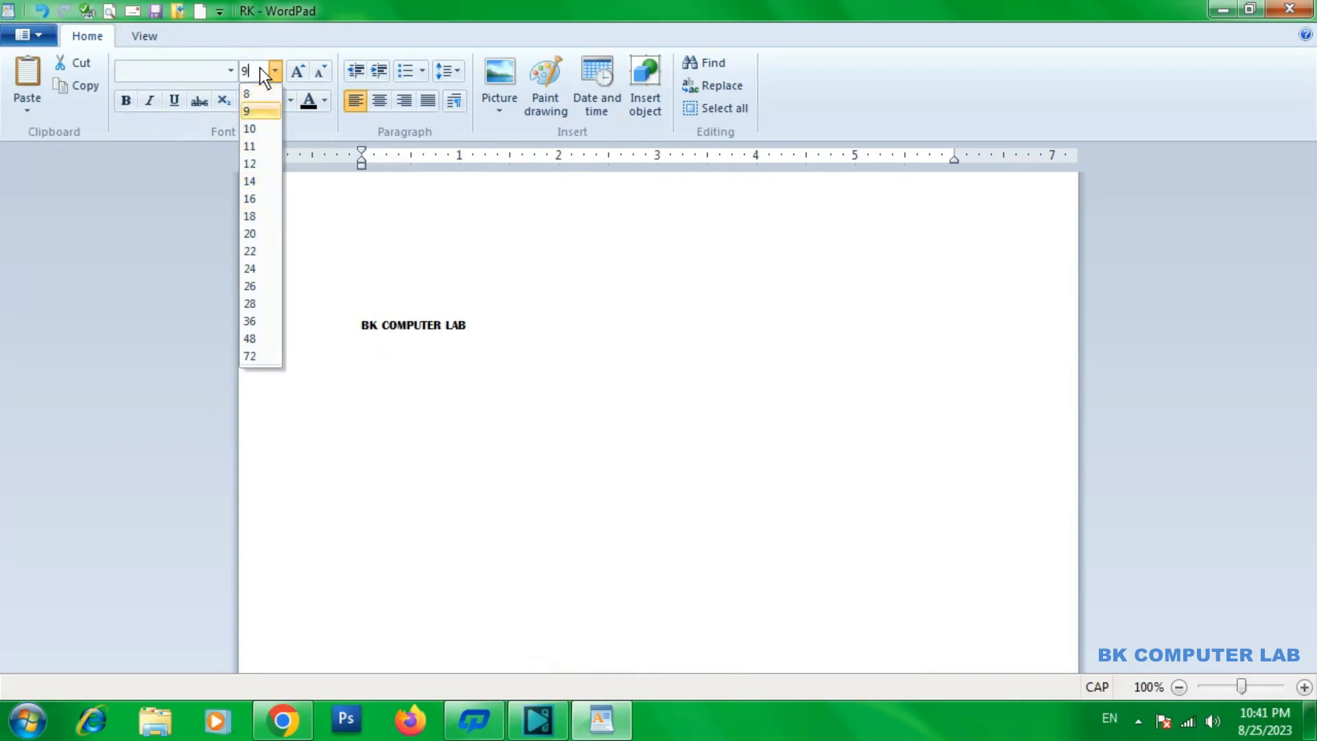
text(0)
key(Return)
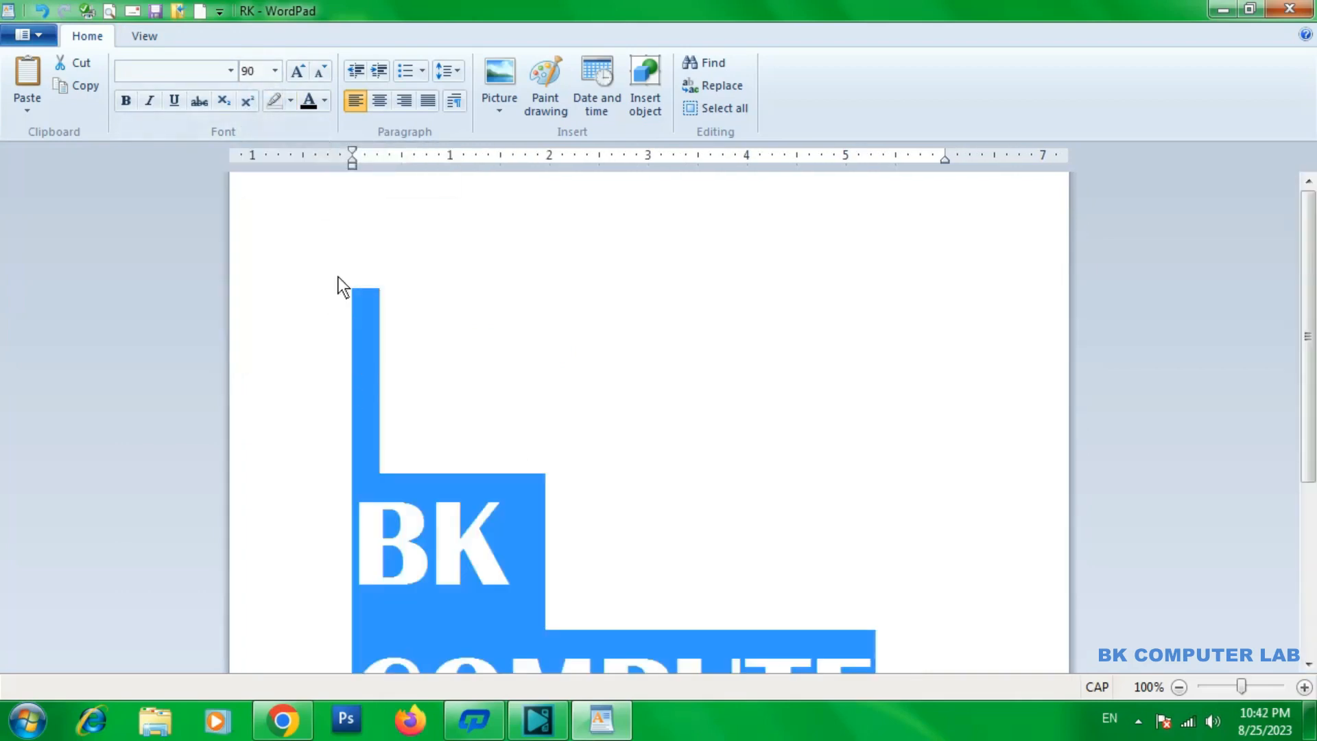
Set a custom font size of 1638 for the selected BK COMPUTER LAB text
click(274, 70)
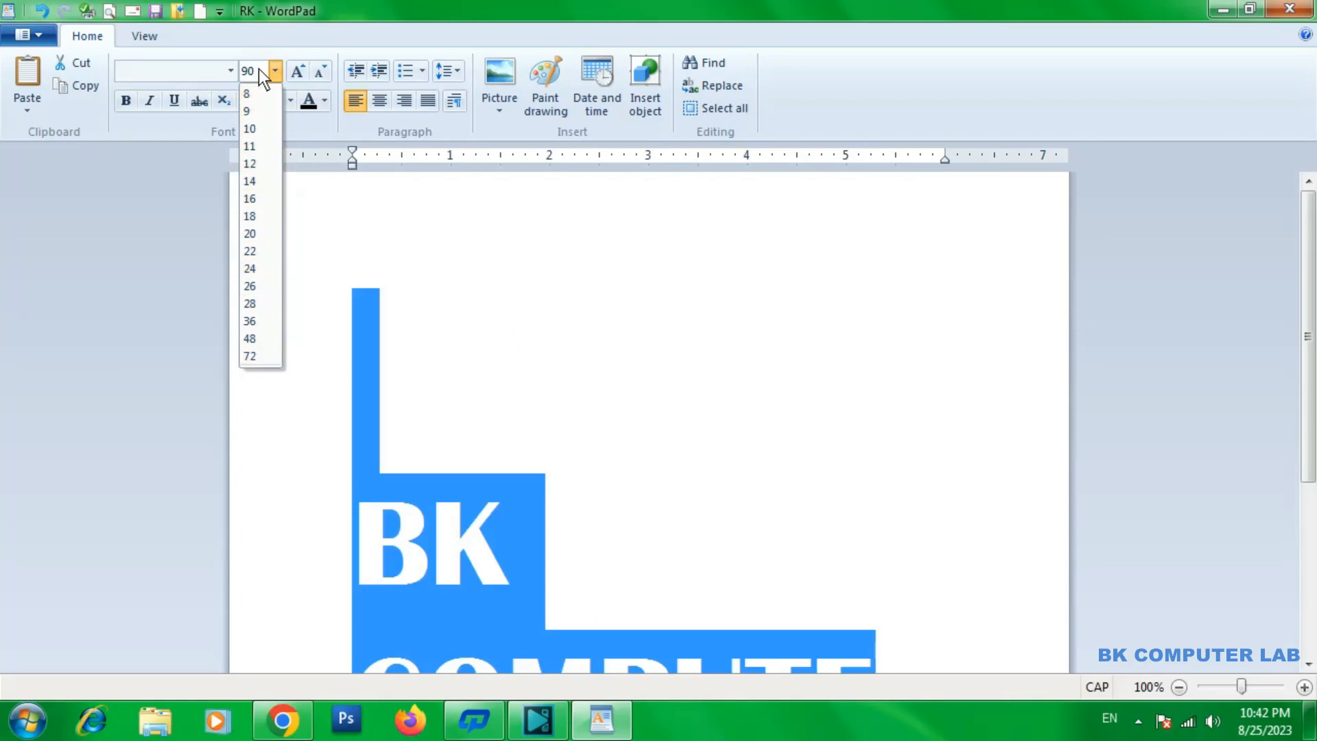
key(BackSpace)
key(BackSpace)
text(1)
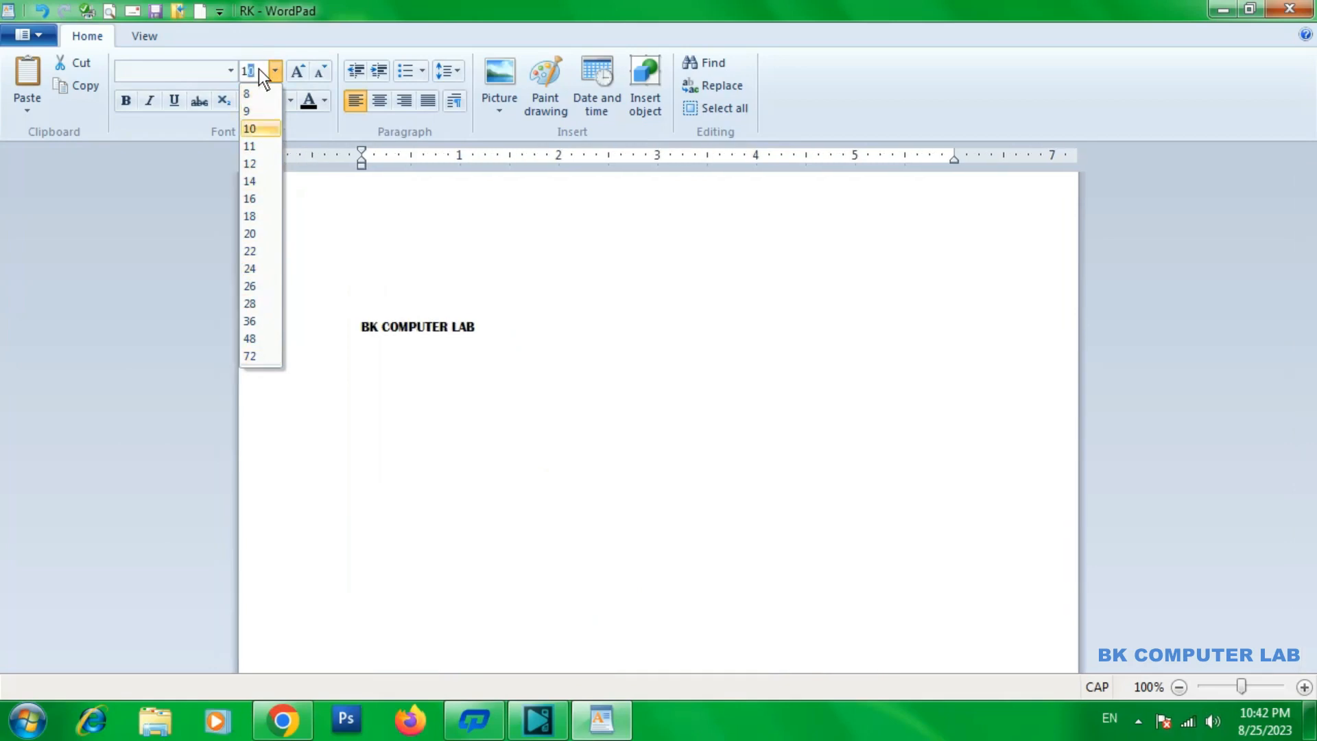
text(638)
key(Return)
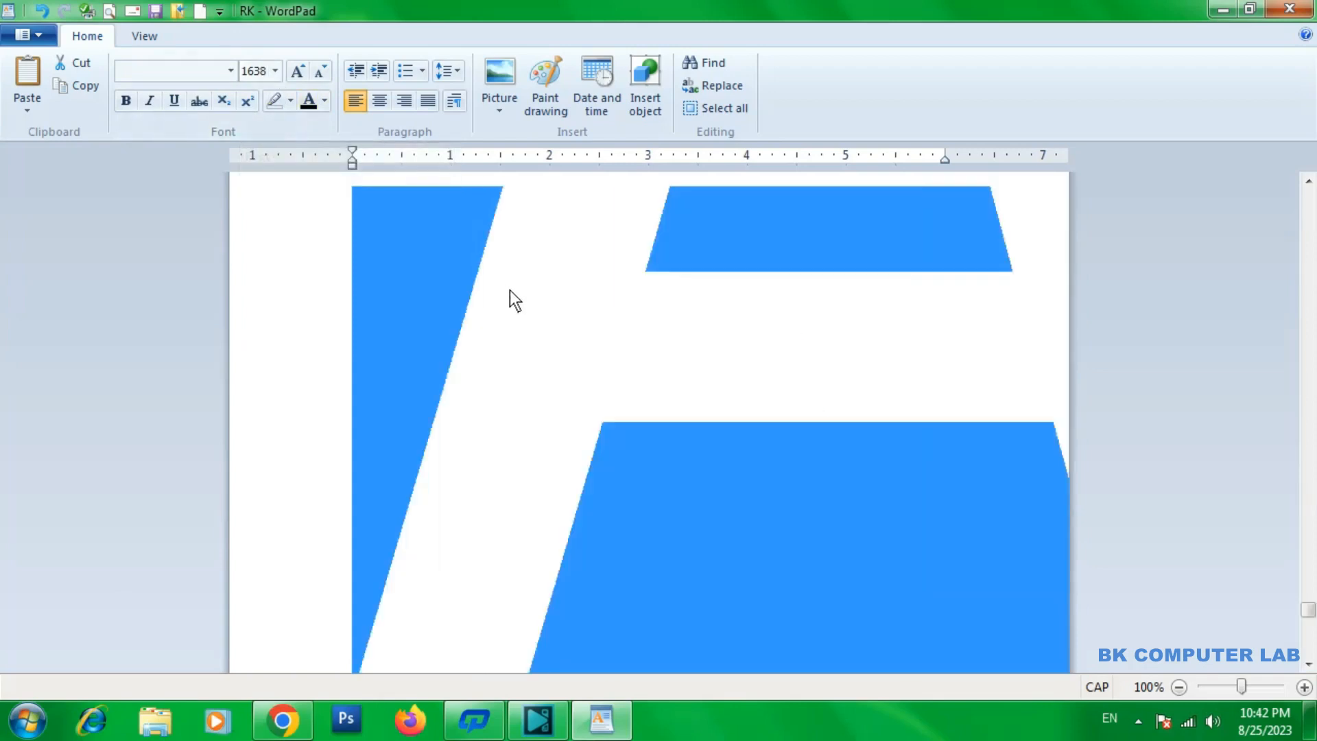
scroll(509, 302, up, 2)
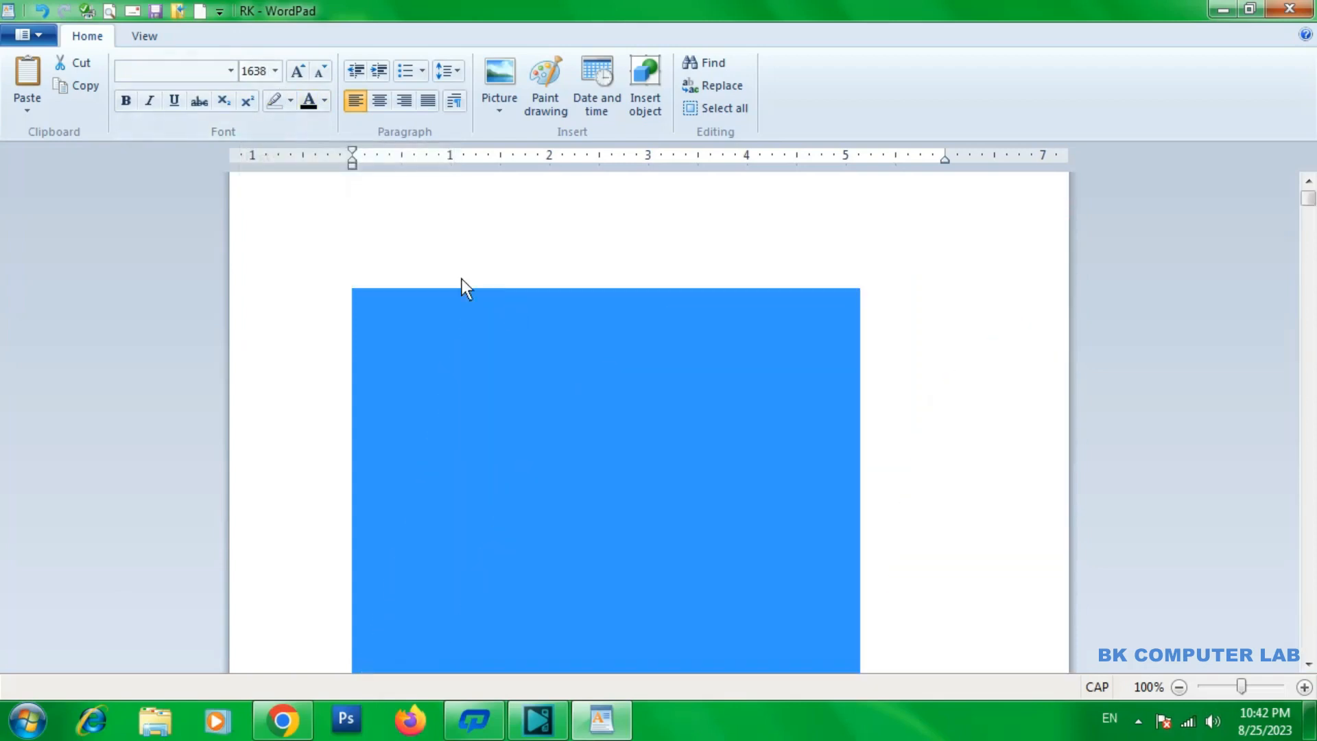
Set the font size of the selected BK COMPUTER LAB text to the preset value 20
click(274, 72)
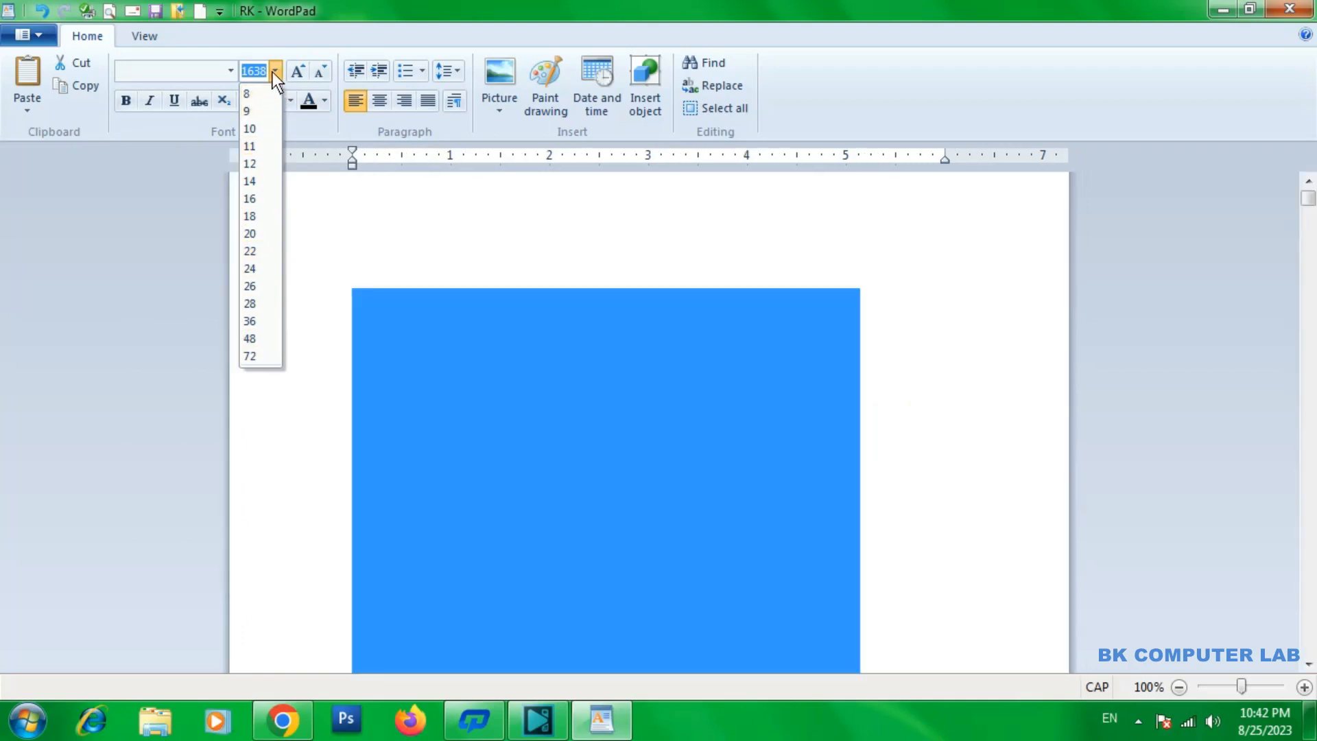
click(270, 75)
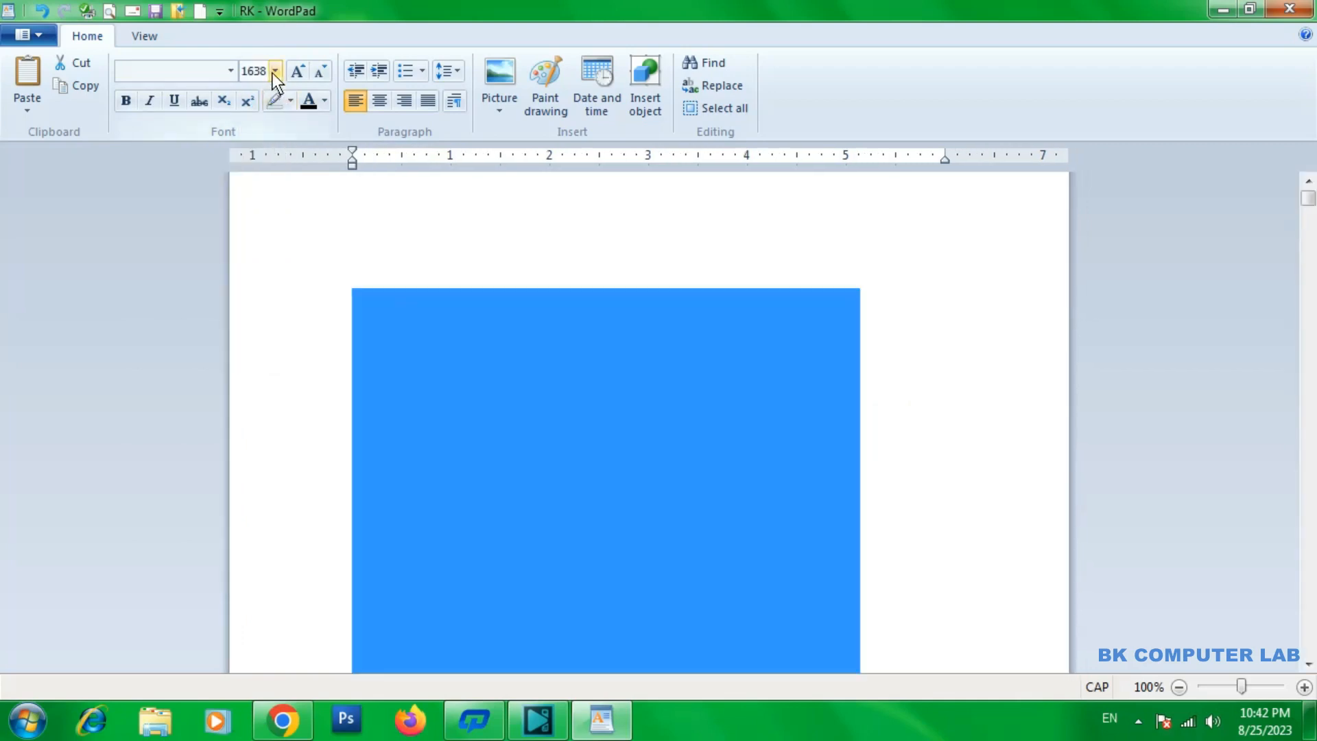
click(274, 73)
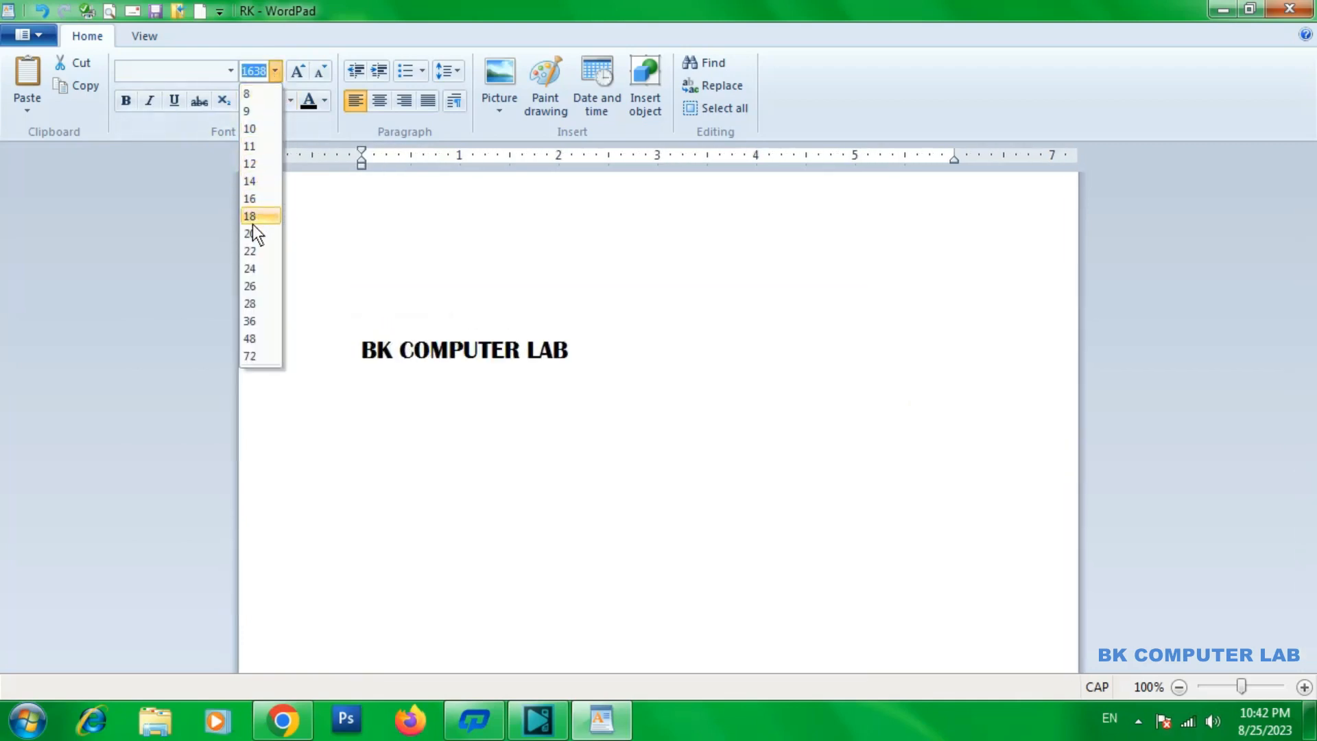
click(252, 233)
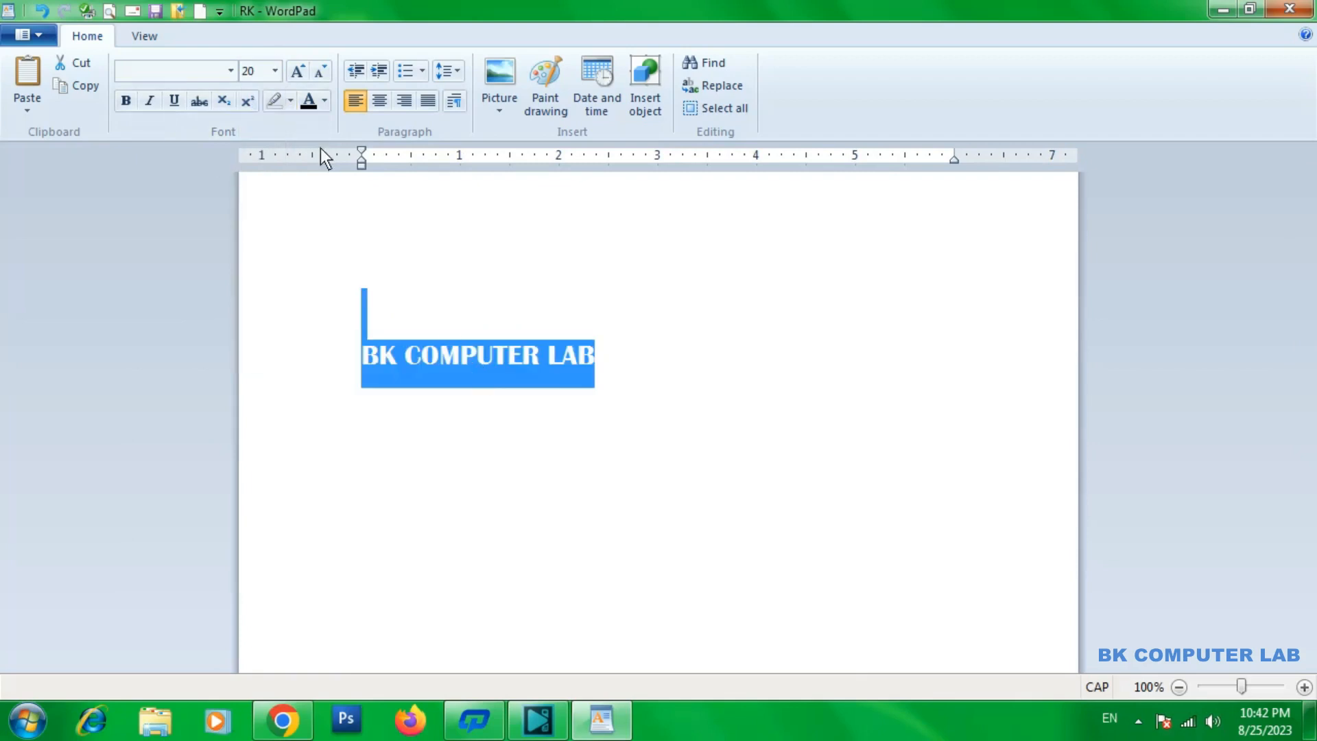
Grow the font of the selected BK COMPUTER LAB text in increments up to size 72
click(297, 71)
click(298, 71)
click(298, 71)
click(298, 71)
click(297, 71)
click(298, 71)
click(298, 71)
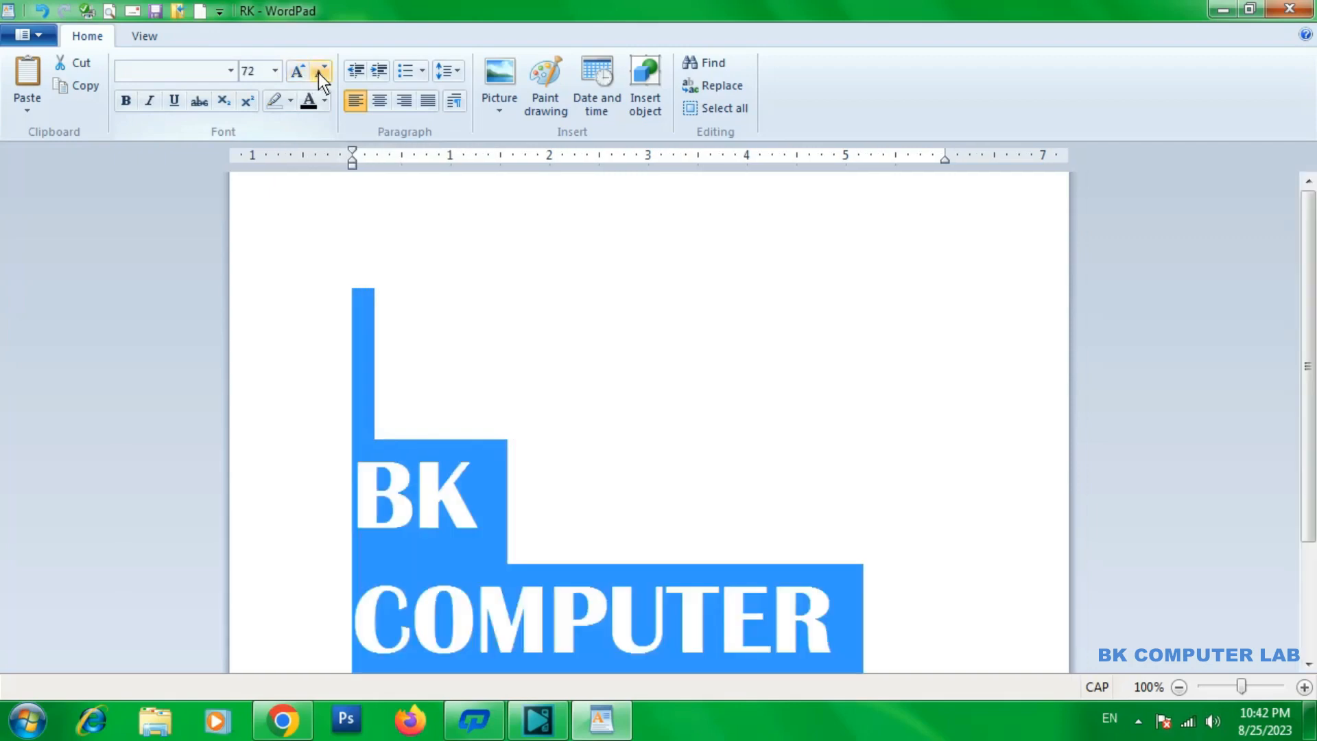
Shrink the font of the selected BK COMPUTER LAB text in increments down to size 24
click(319, 71)
click(318, 71)
click(318, 71)
click(318, 71)
click(319, 71)
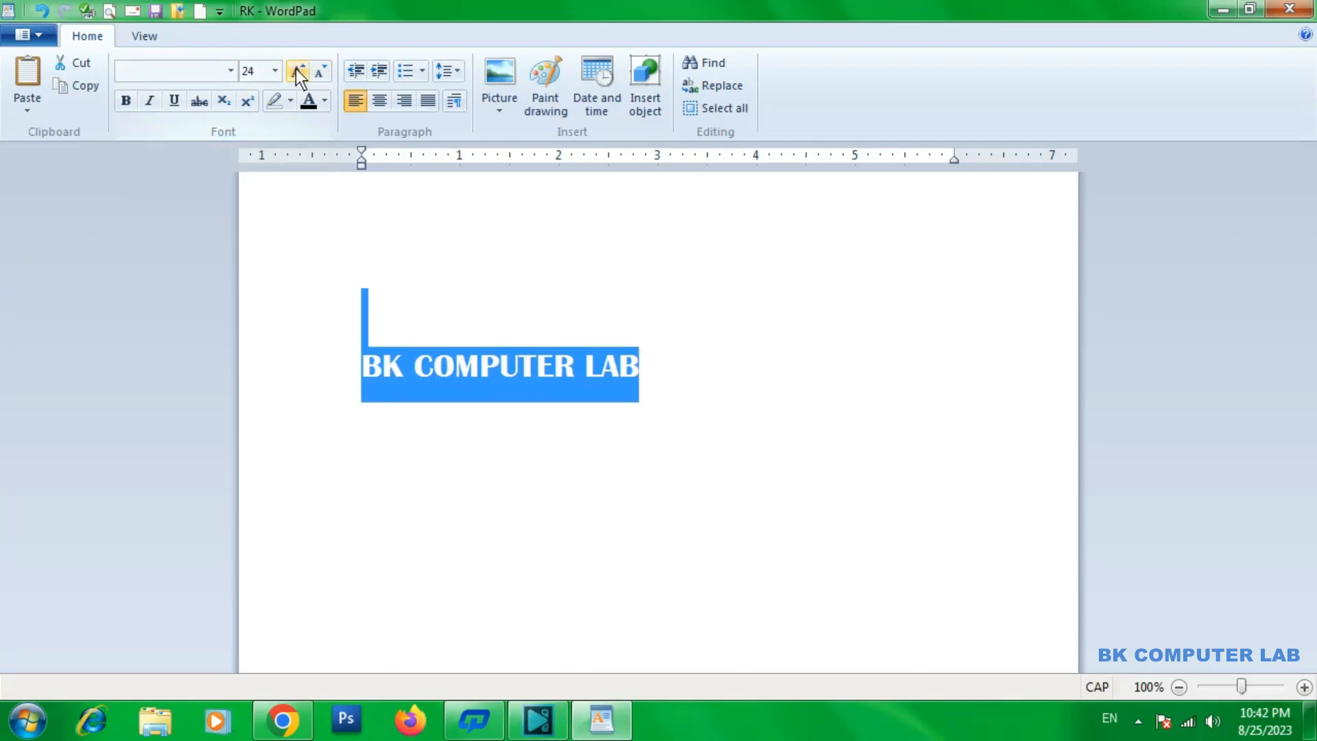
Toggle bold on and off several times for the selected BK COMPUTER LAB text, leaving it off
click(129, 105)
click(129, 104)
click(129, 104)
click(129, 104)
click(129, 105)
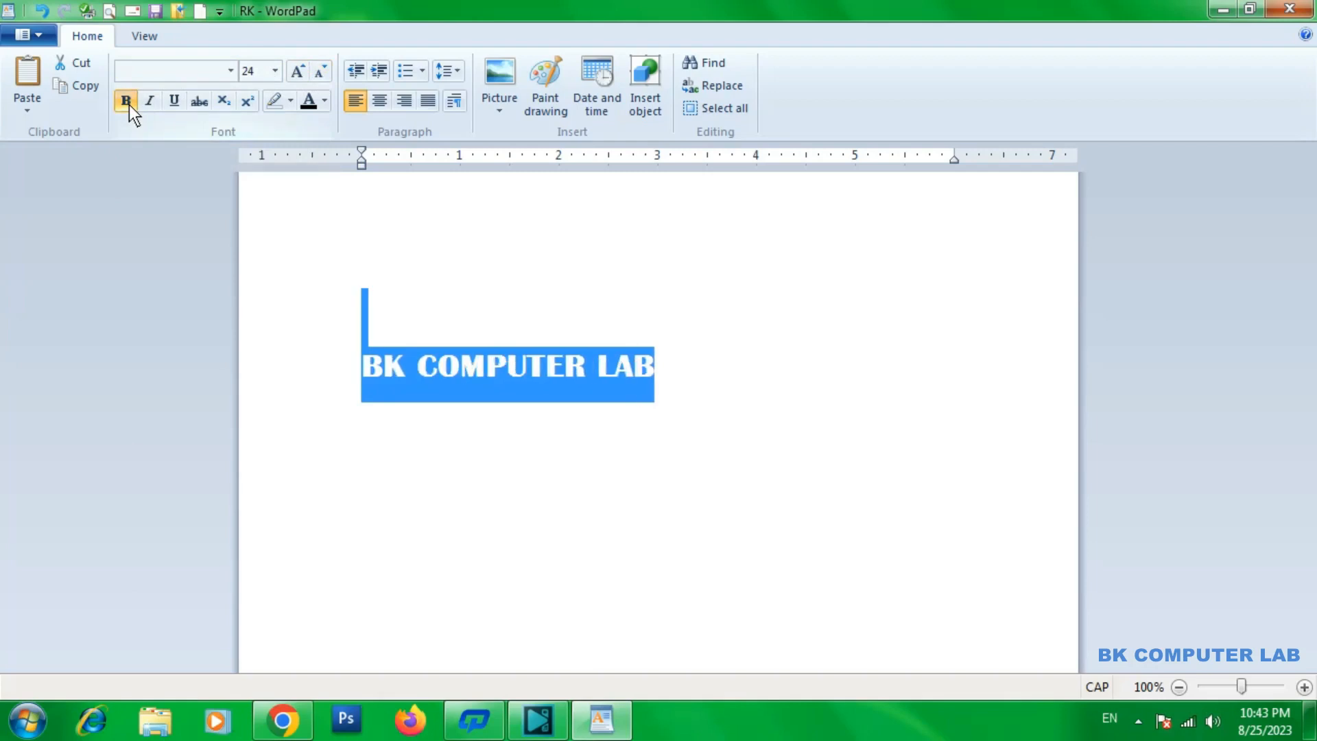
click(129, 105)
click(129, 105)
click(129, 104)
click(129, 105)
click(129, 105)
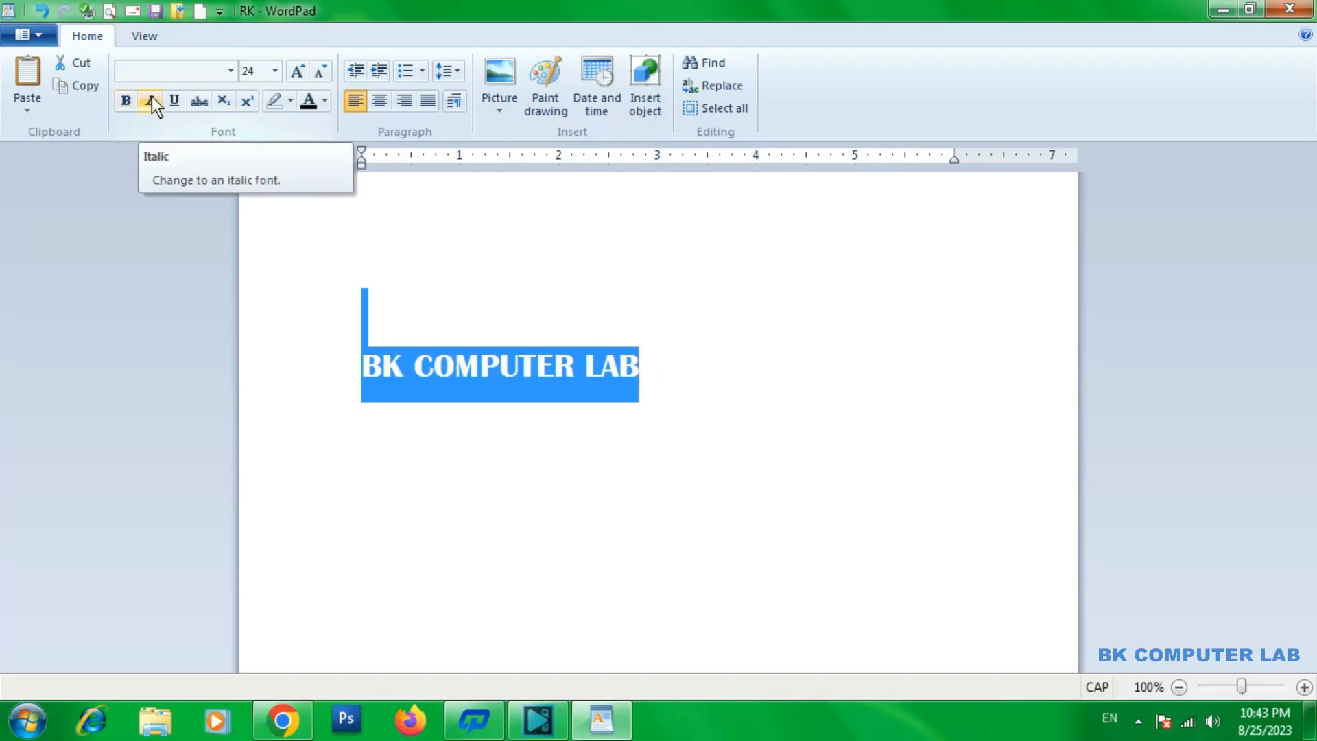
Toggle italic on and off for the selected BK COMPUTER LAB text, leaving it off
click(151, 101)
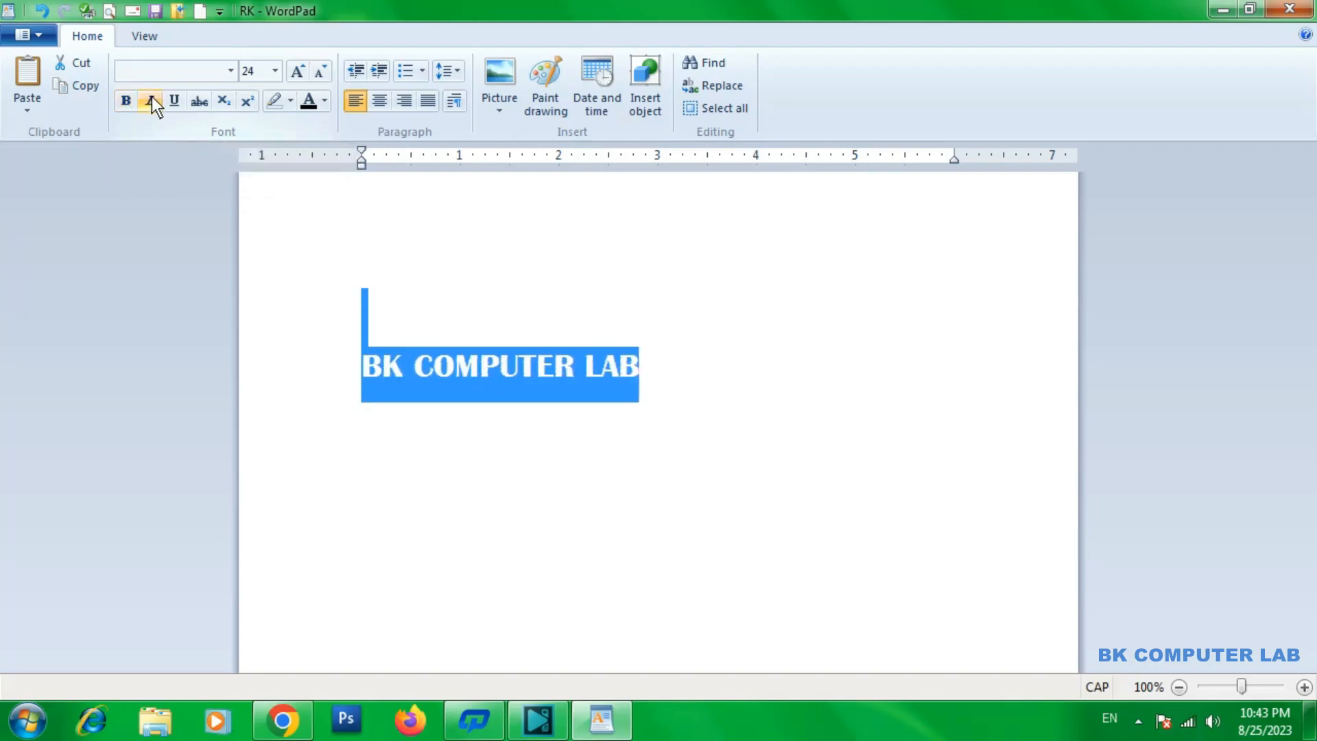
click(152, 99)
click(151, 100)
click(152, 102)
click(152, 102)
click(153, 101)
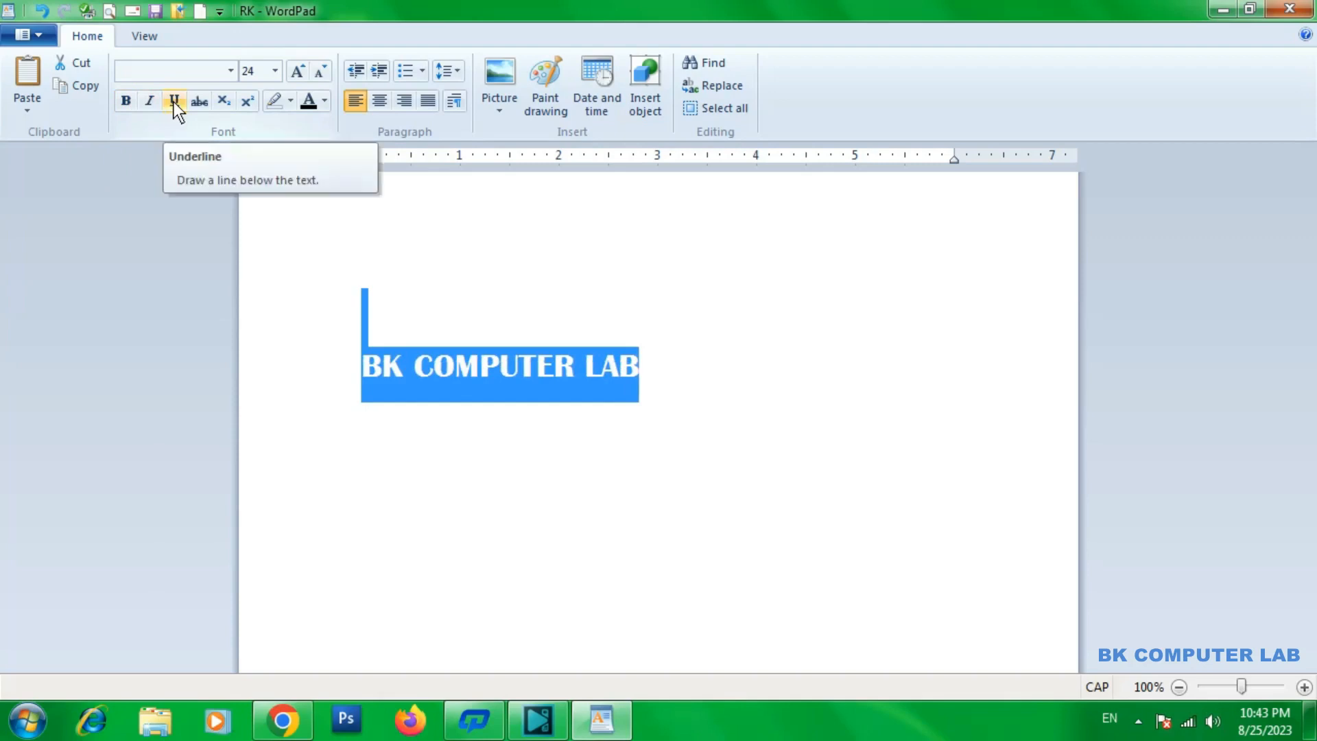
Toggle underline for the selected BK COMPUTER LAB text, leaving the text underlined
click(174, 102)
click(174, 101)
click(174, 102)
click(174, 102)
click(175, 101)
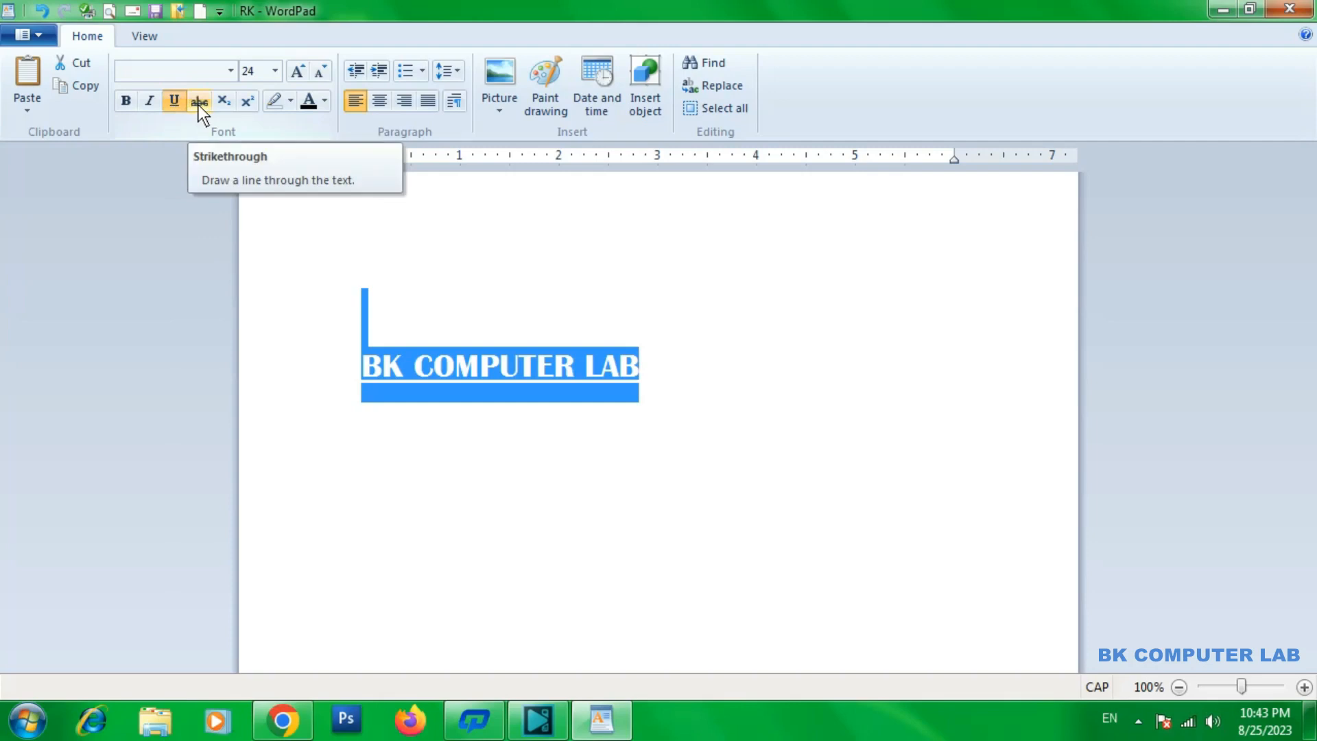
Toggle strikethrough on and off for the selected BK COMPUTER LAB text and remove its underline
click(199, 103)
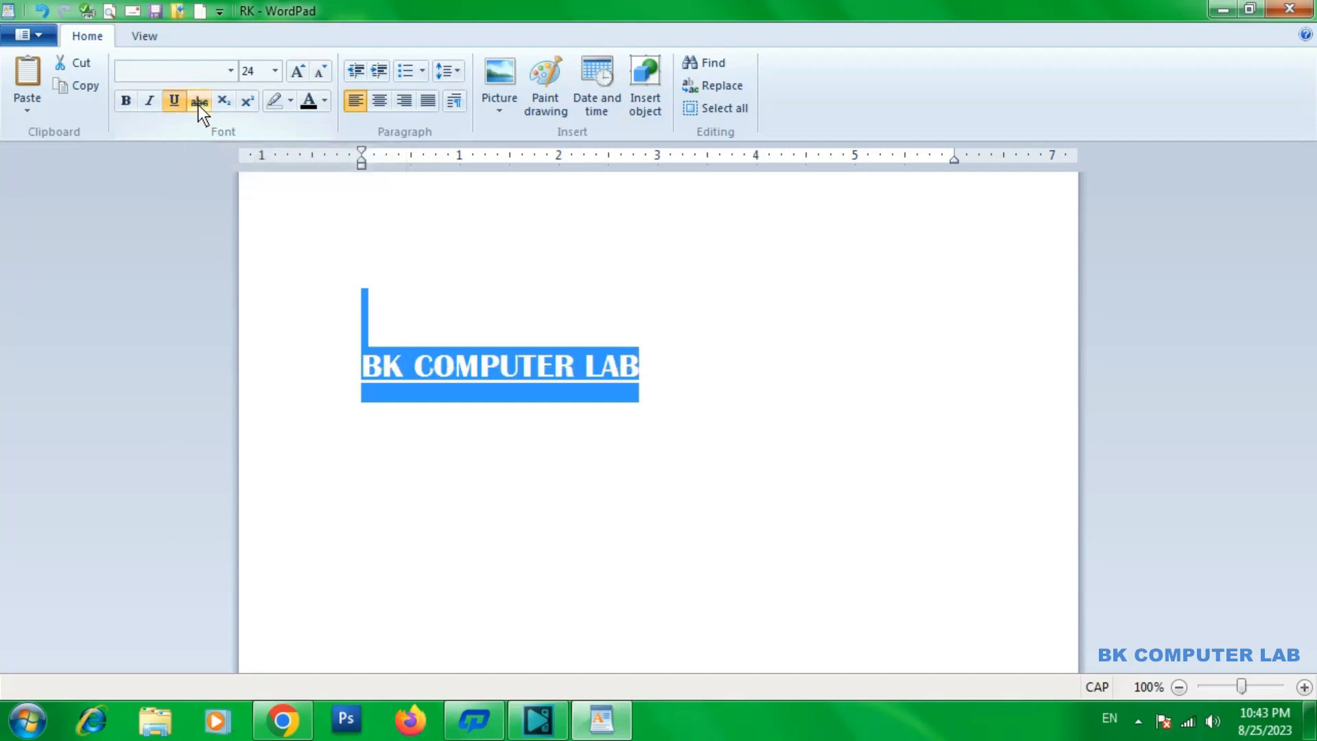
click(199, 103)
click(199, 103)
click(199, 102)
click(199, 103)
click(199, 102)
click(198, 103)
click(199, 102)
key(ctrl+u)
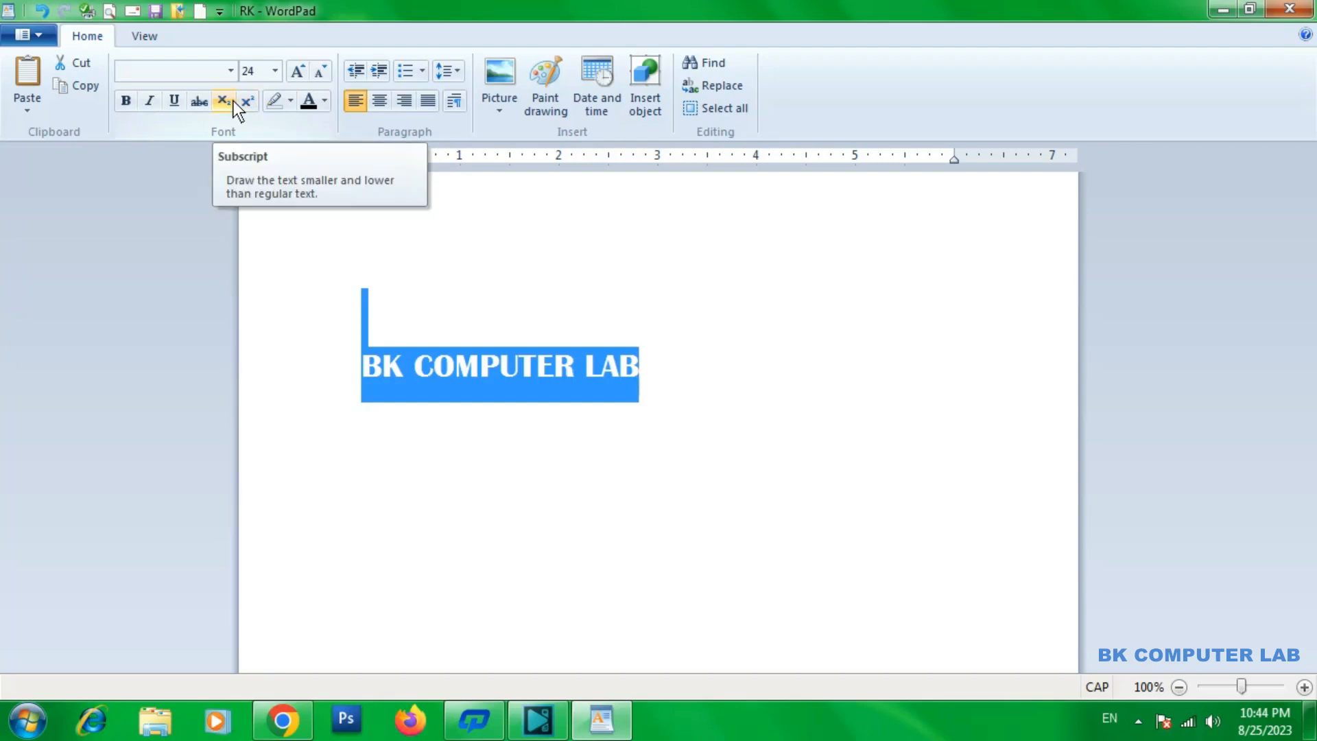
Delete the selected BK COMPUTER LAB text with the blank line above it and enter H2O instead
key(BackSpace)
key(BackSpace)
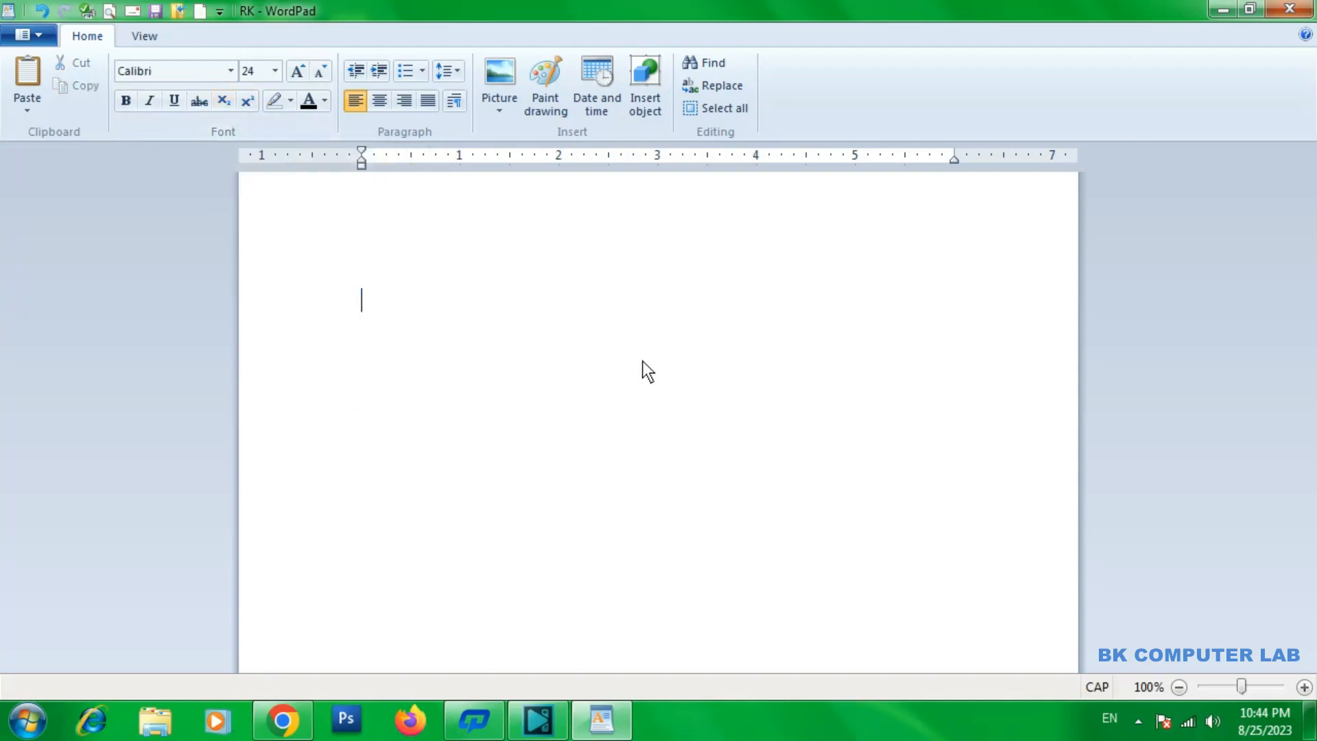
text(H2O)
Grow the font of the H2O text in increments up to size 28
drag(394, 269, 358, 265)
click(297, 71)
click(297, 71)
click(297, 71)
click(298, 71)
click(428, 328)
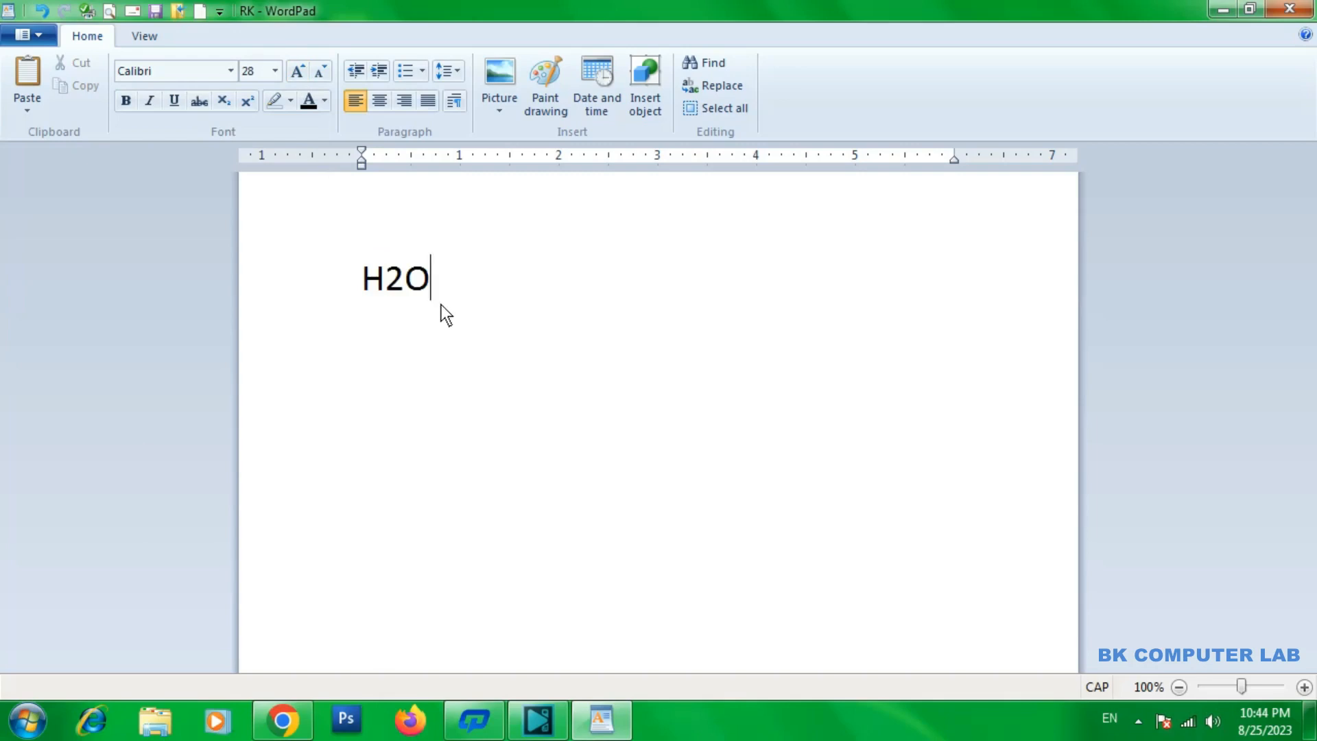
Format only the digit 2 in H2O as subscript
drag(431, 286, 380, 281)
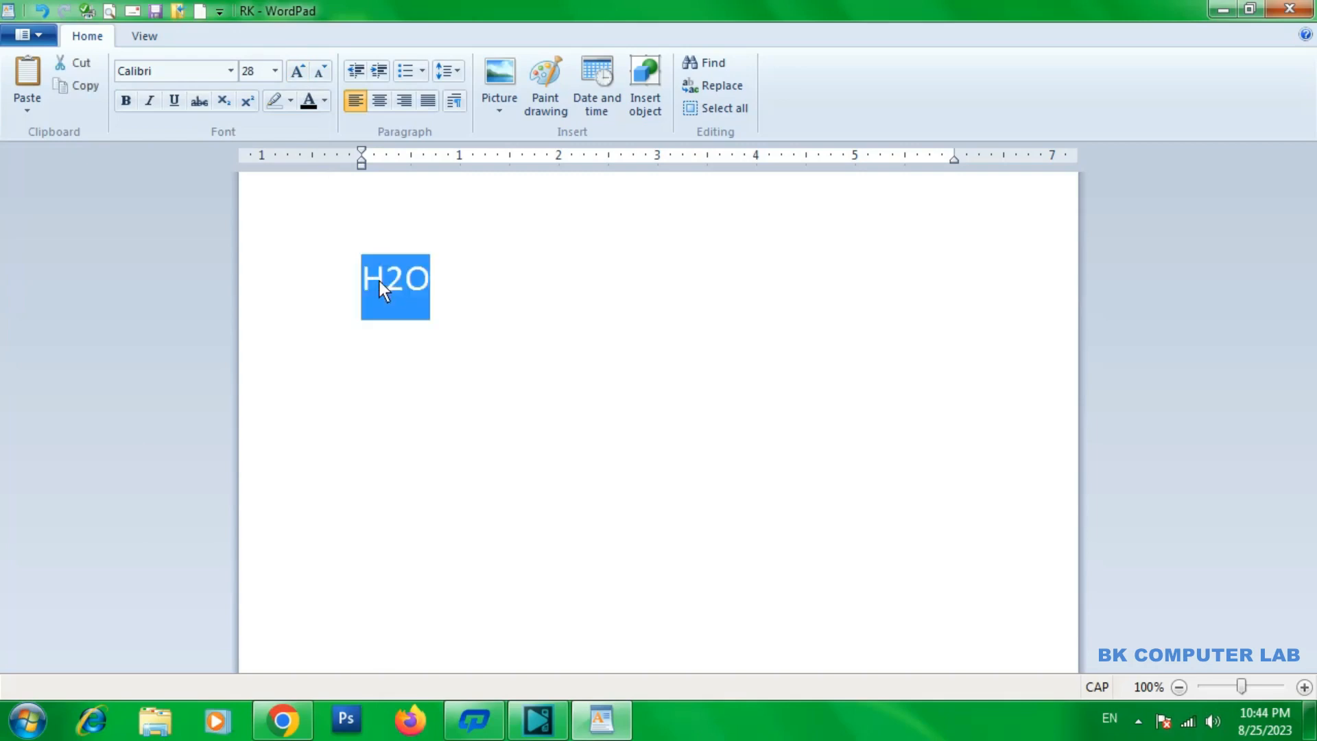
click(431, 284)
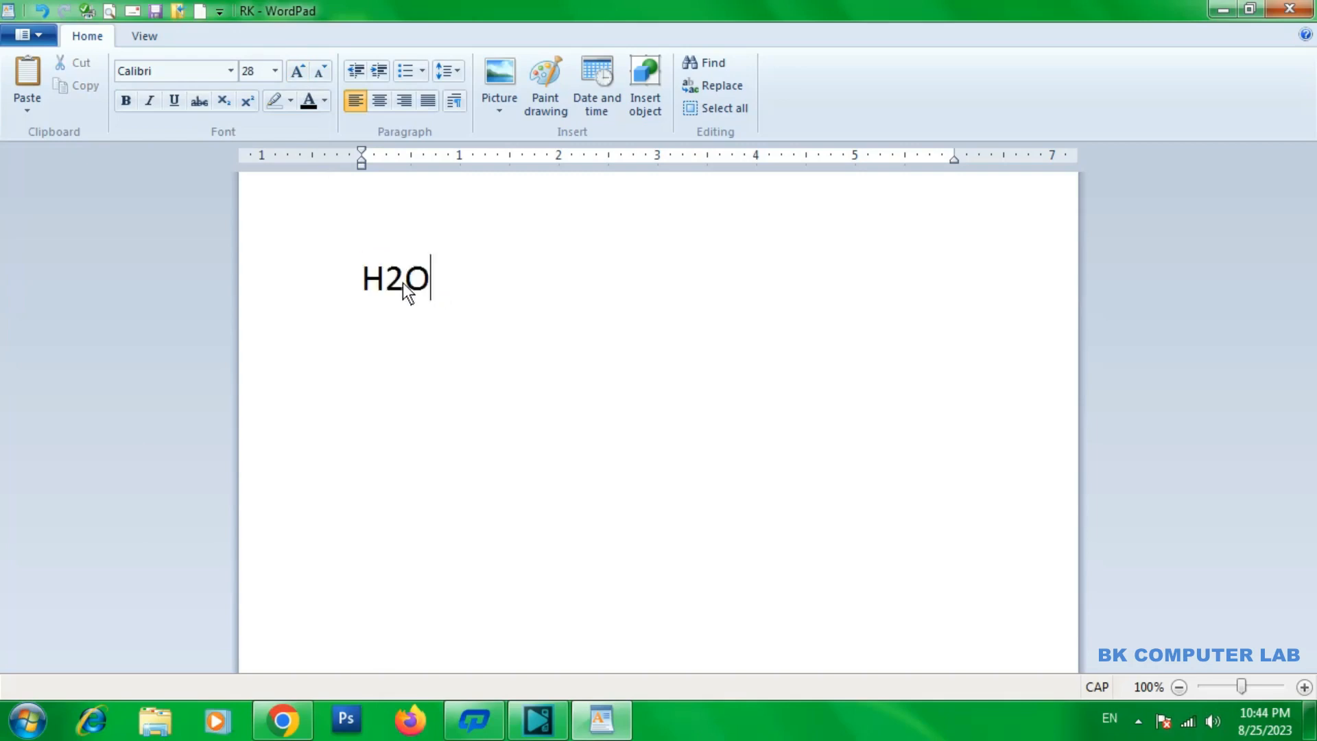
click(408, 289)
drag(394, 279, 390, 276)
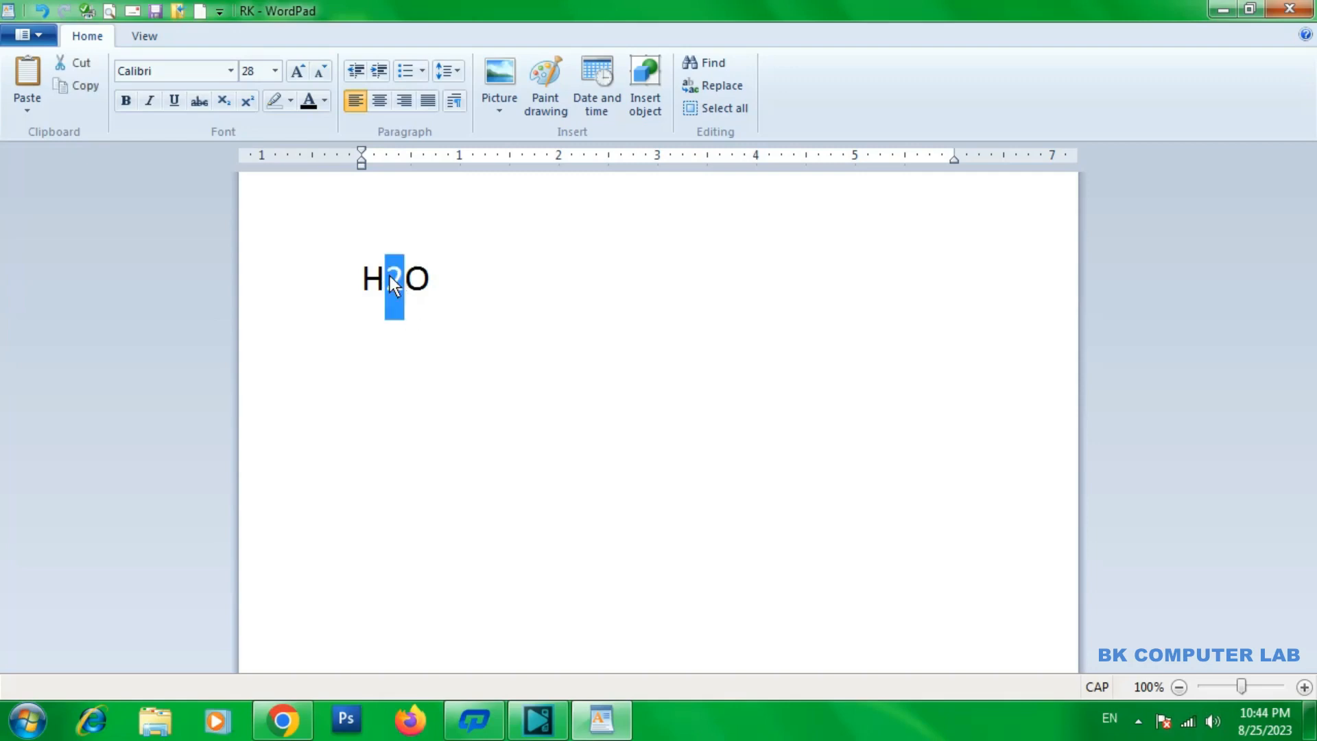
click(224, 102)
click(447, 286)
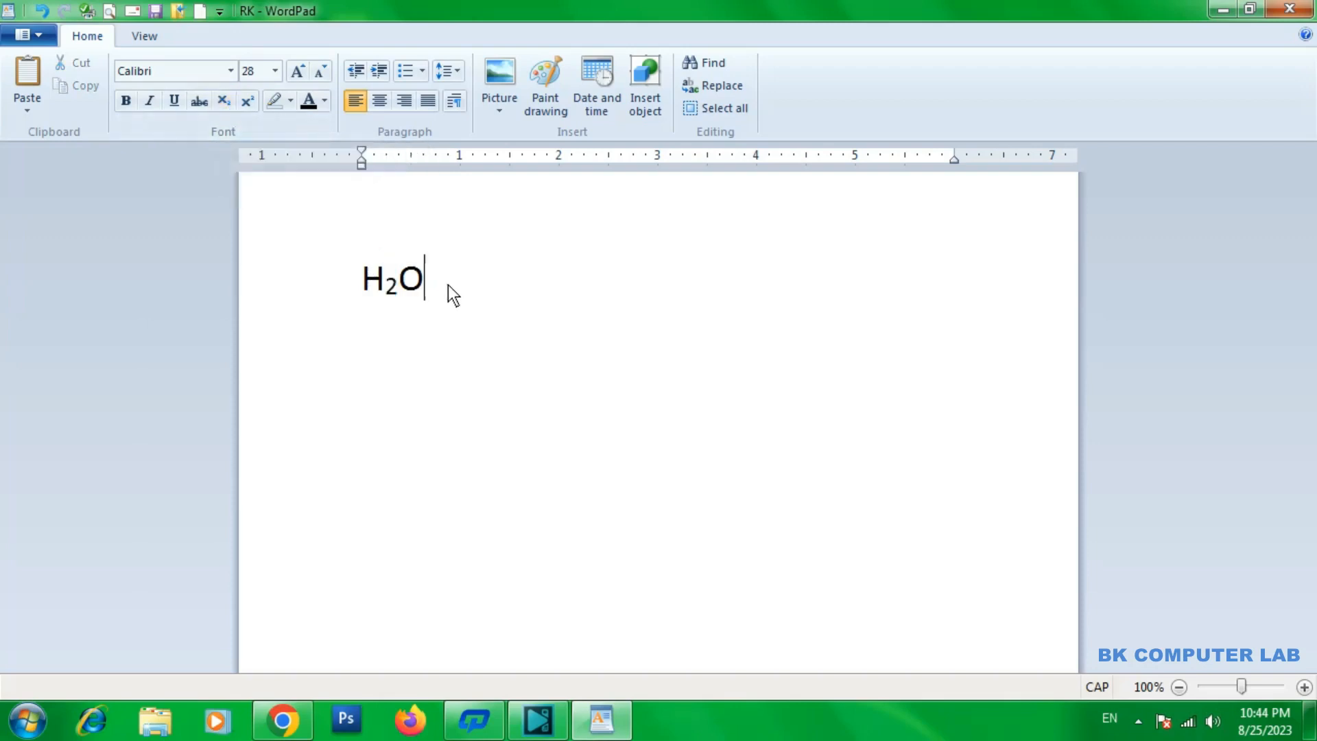
Add 12TH after H2O on the same line and format its letters TH as superscript
text(12TH)
double_click(499, 275)
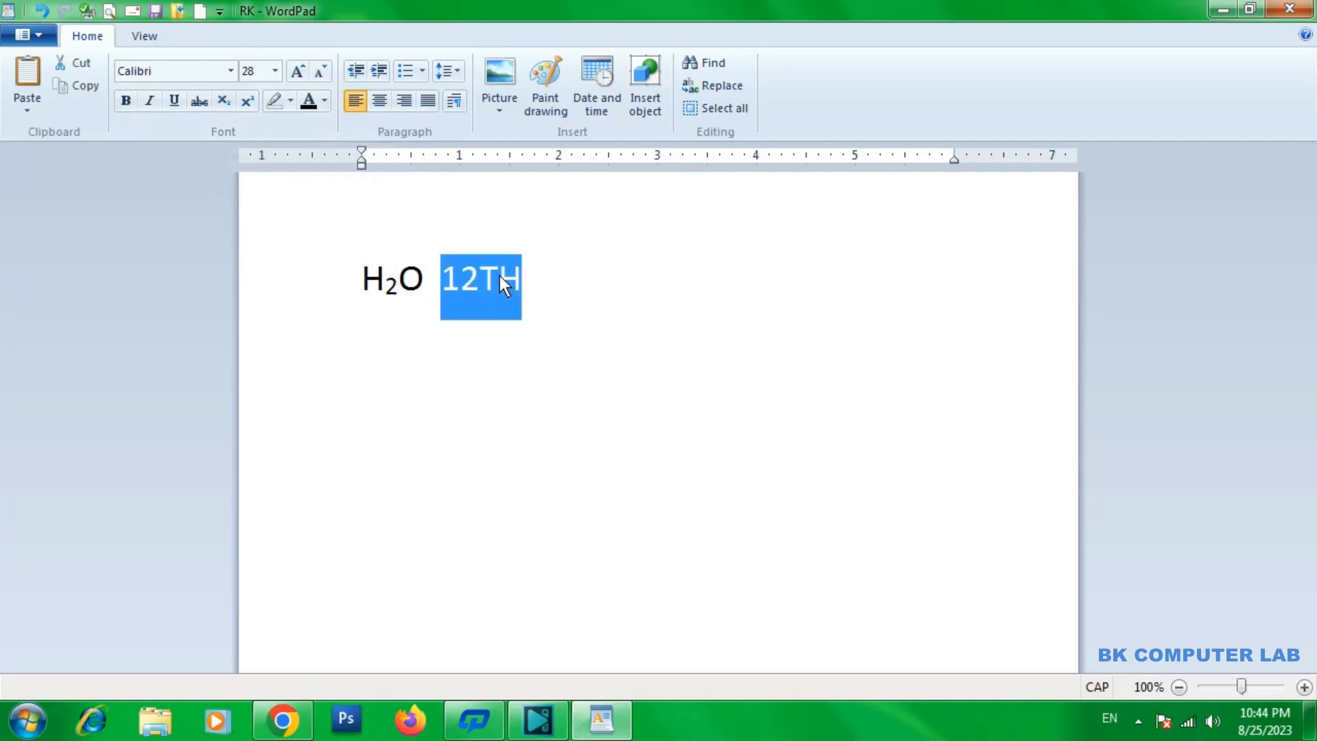
click(493, 278)
drag(484, 273, 513, 270)
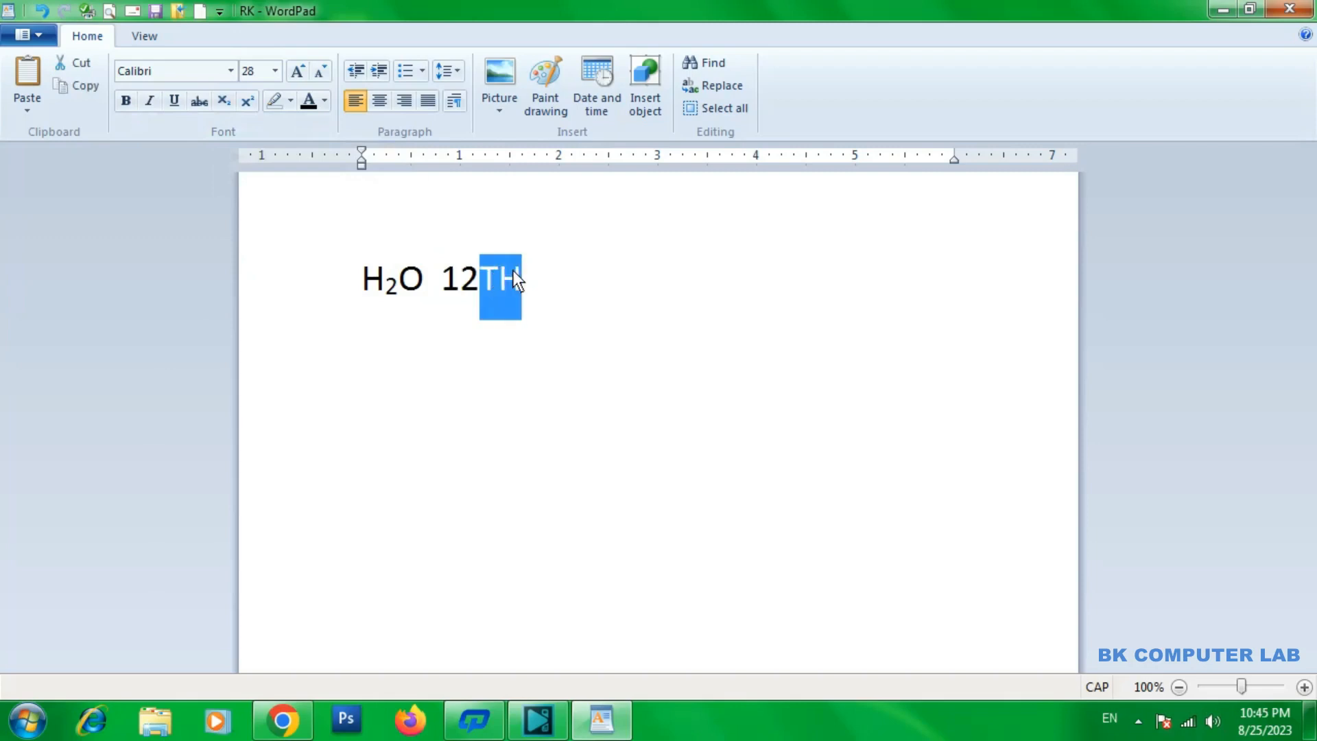
click(253, 102)
click(253, 101)
click(252, 102)
click(252, 101)
click(253, 101)
click(253, 102)
click(253, 101)
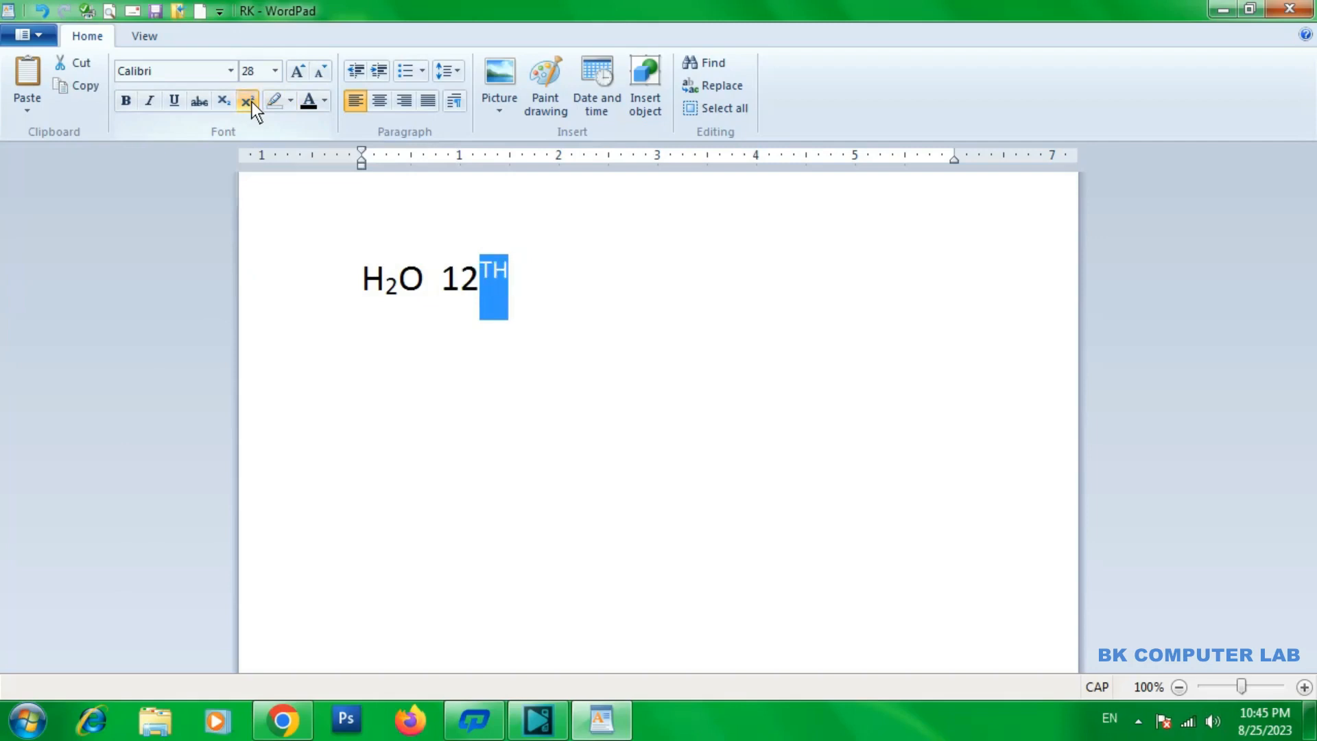
click(548, 299)
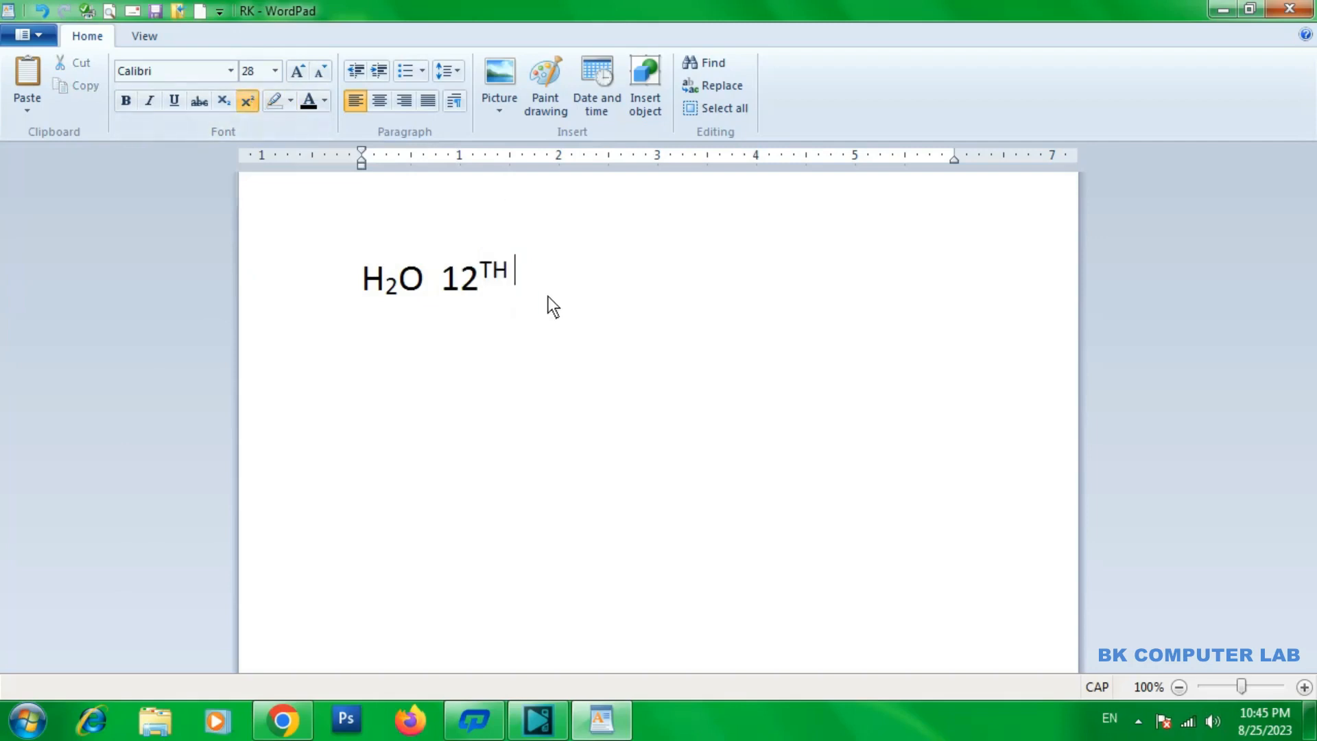
Add CH4 after 12TH without superscript and format its digit 4 as subscript
click(250, 101)
text(CH)
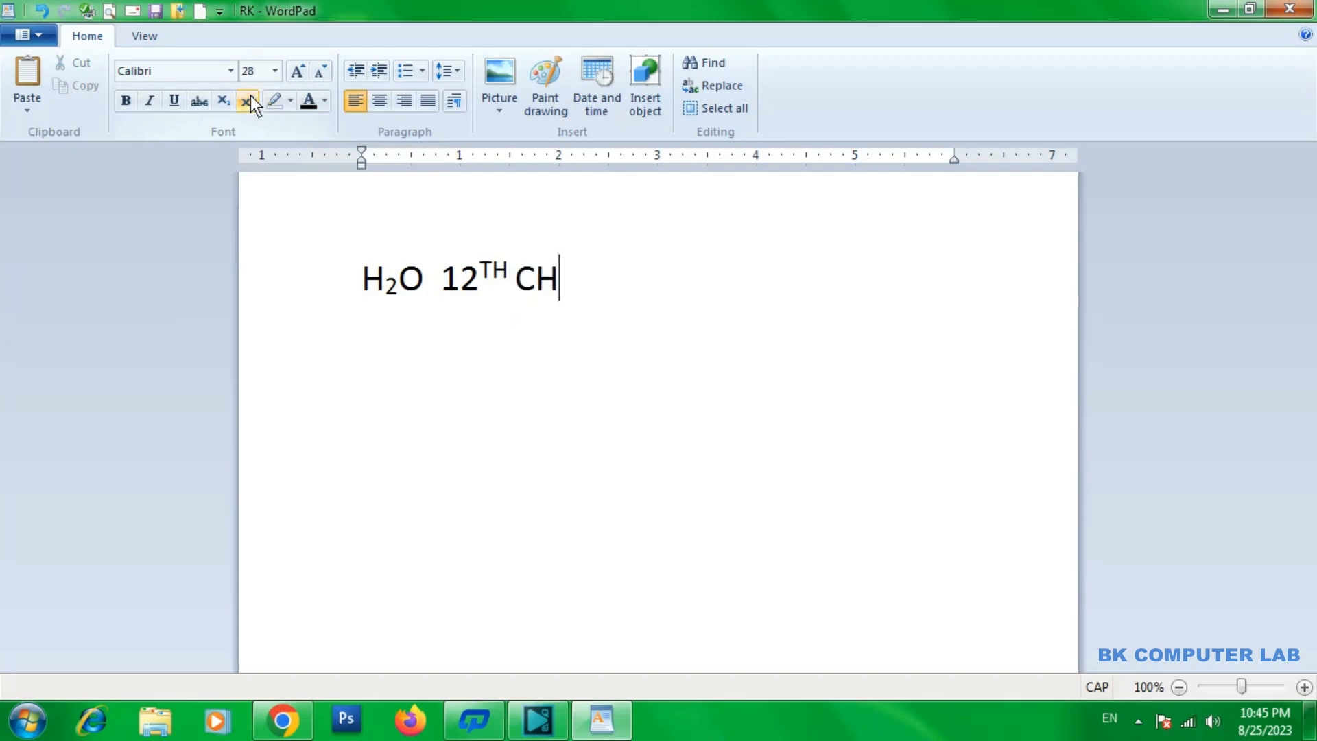
text(4)
drag(561, 282, 571, 284)
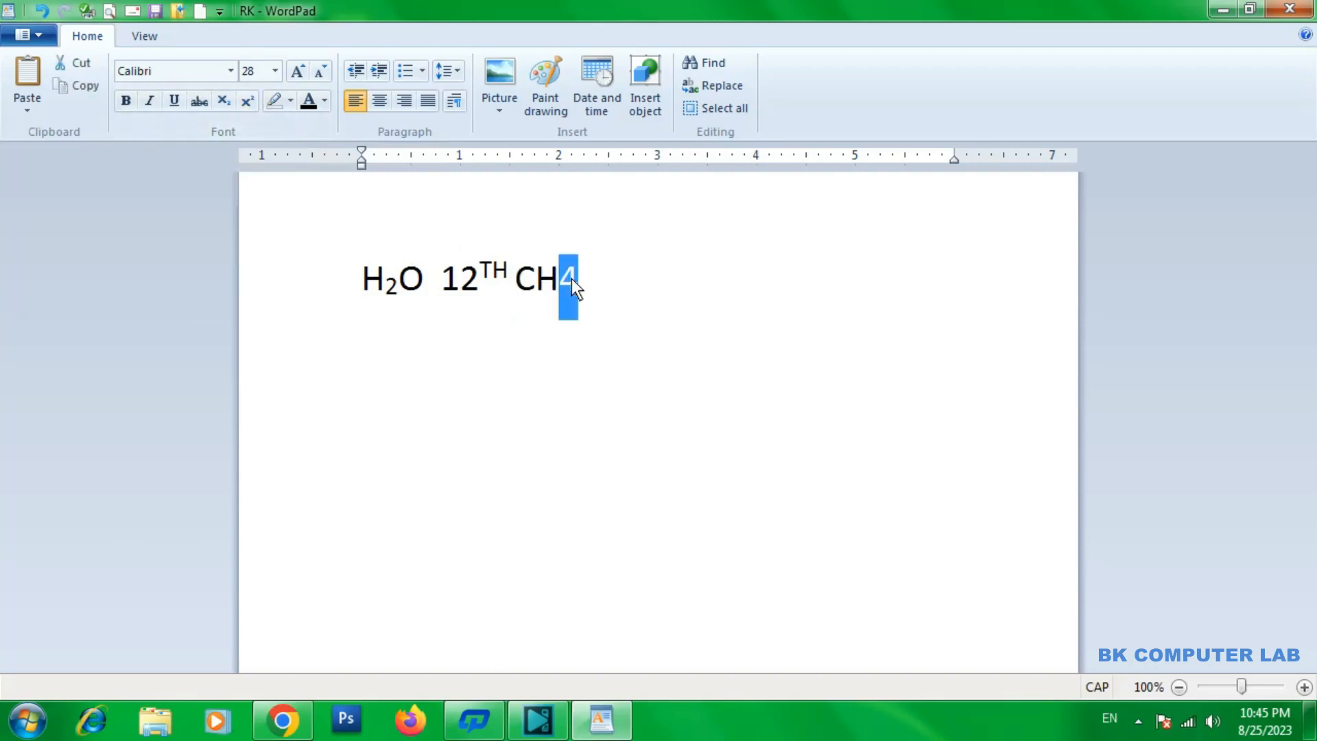
click(223, 103)
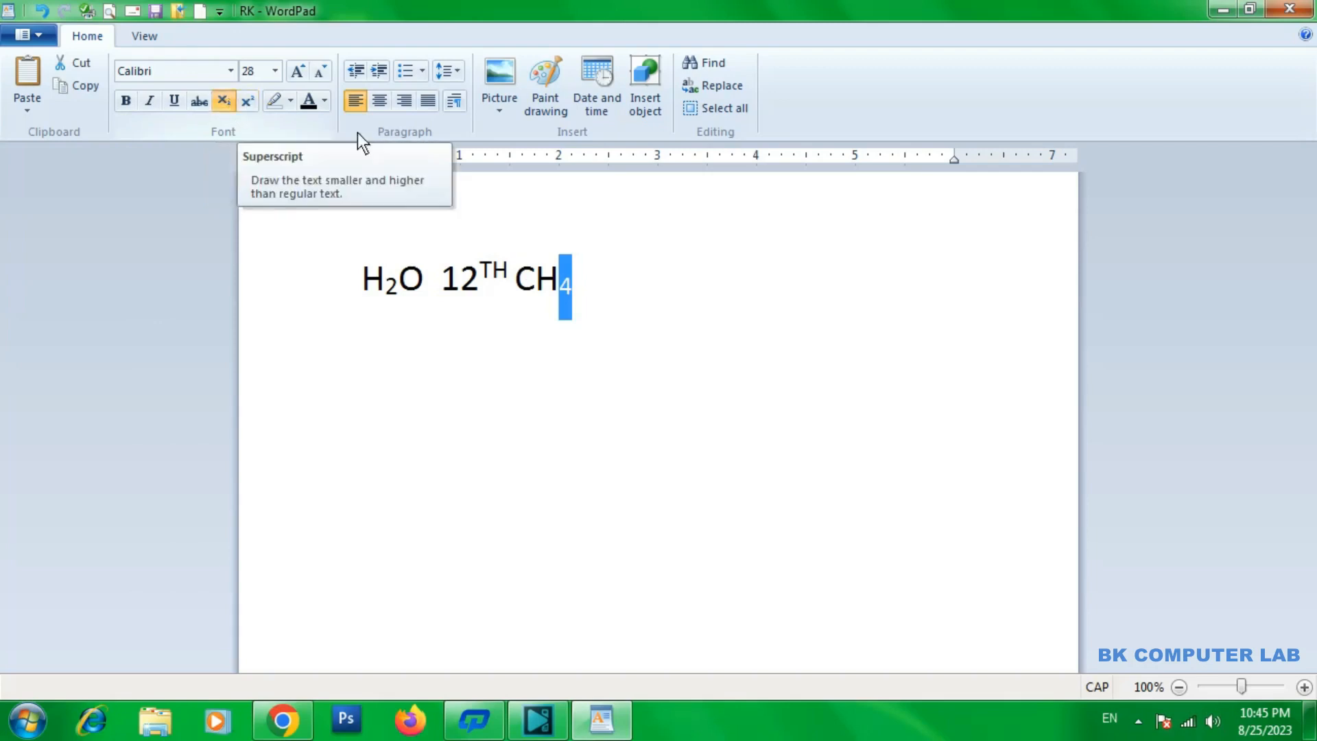
click(599, 288)
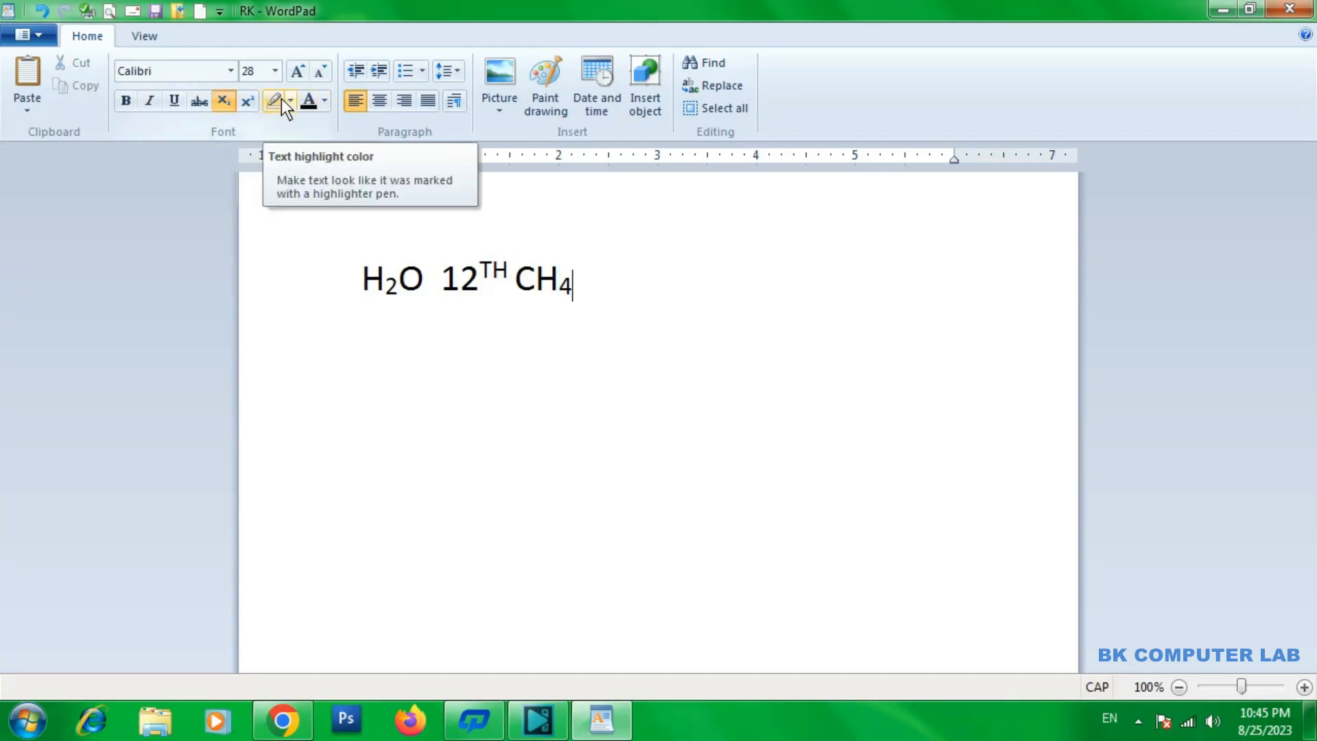
Highlight the whole line H2O 12TH CH4 with the magenta text highlight color
drag(576, 282, 349, 194)
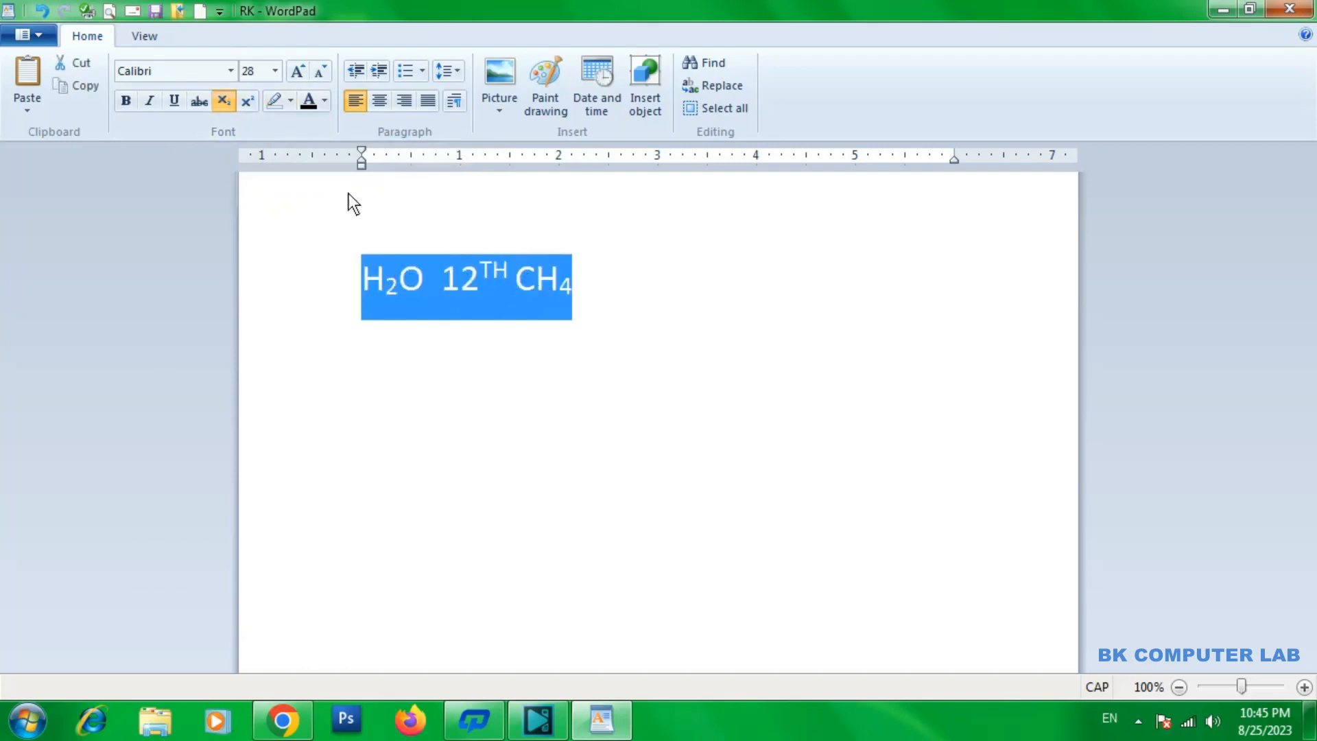
click(293, 104)
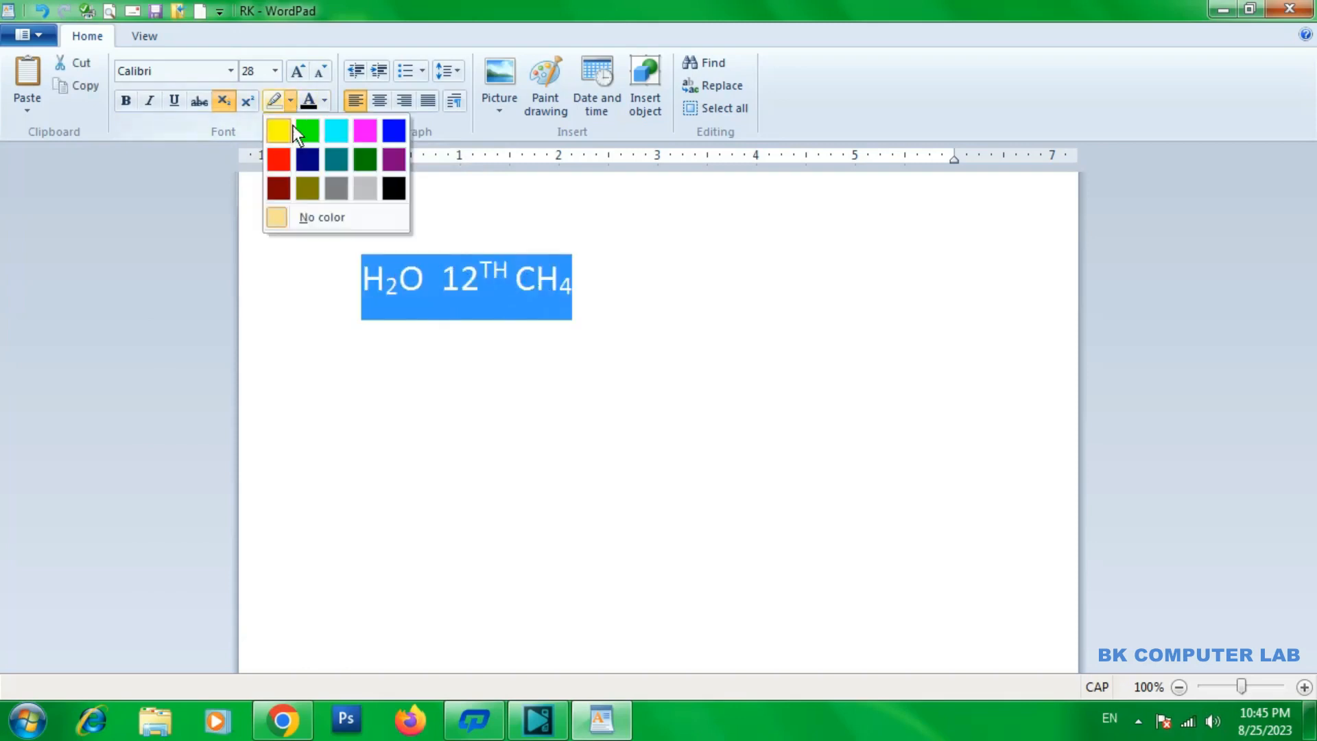
click(369, 129)
click(582, 305)
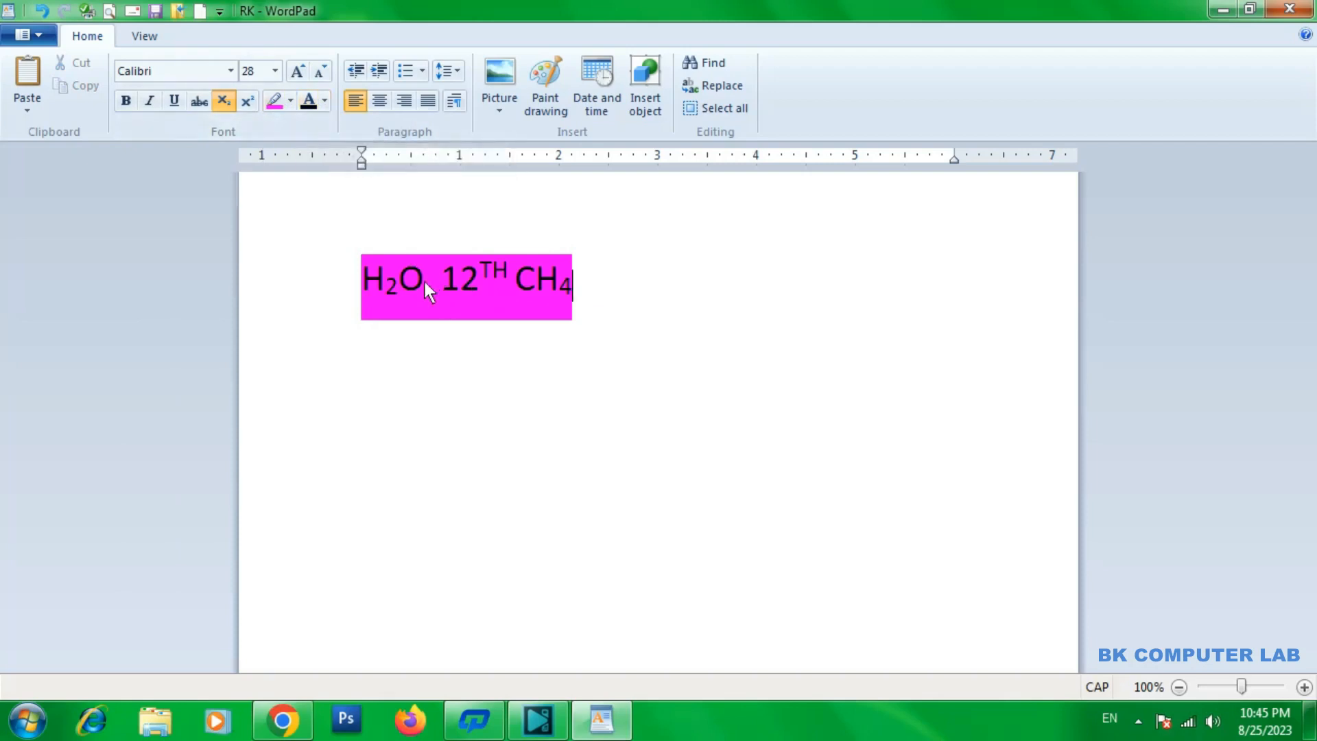
Change the font color of 12TH CH4 to yellow, leaving H2O out of the selection
drag(575, 281, 499, 270)
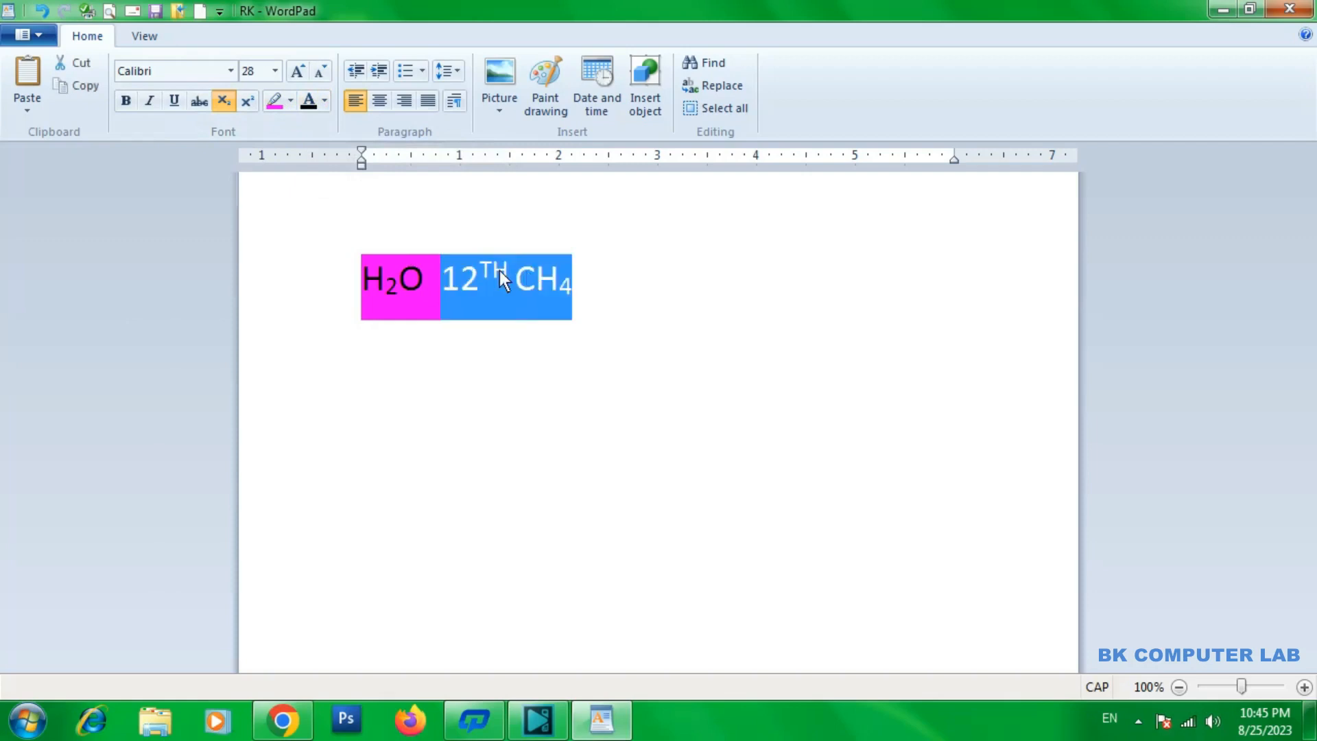
click(323, 100)
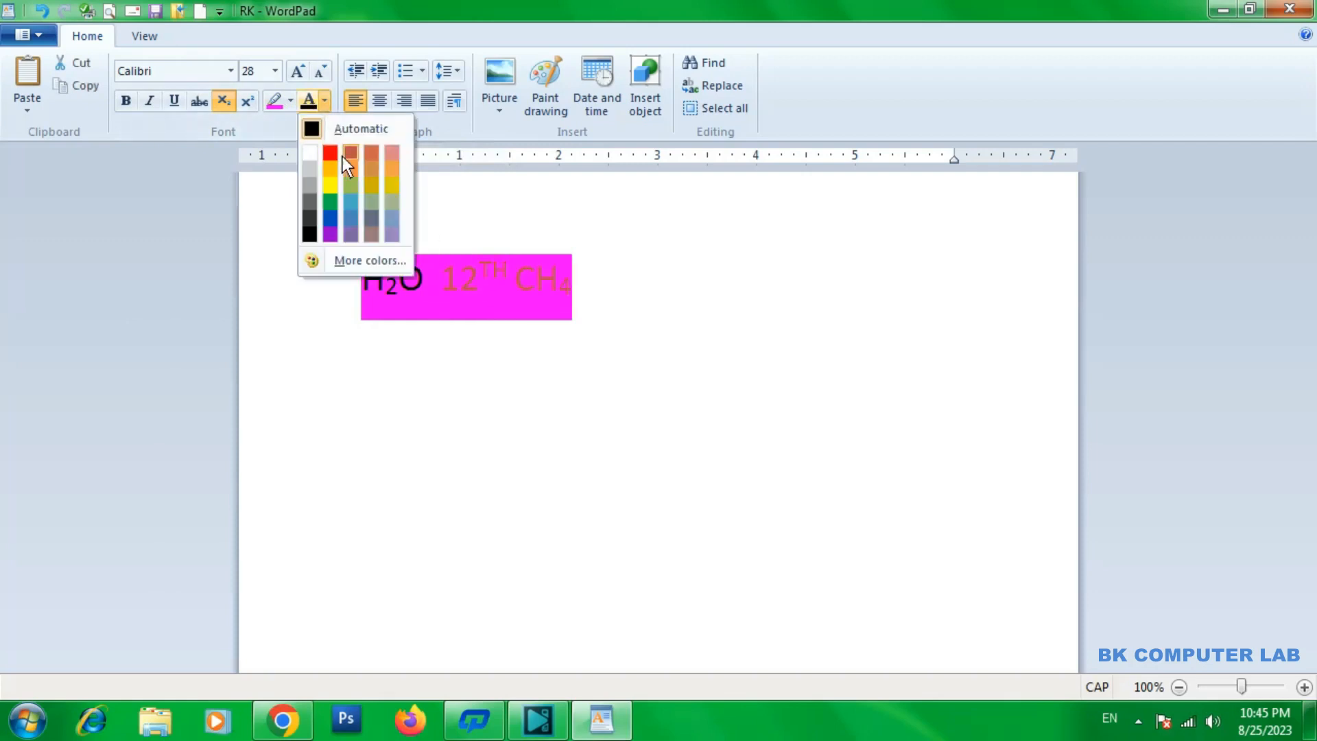
click(329, 186)
click(620, 307)
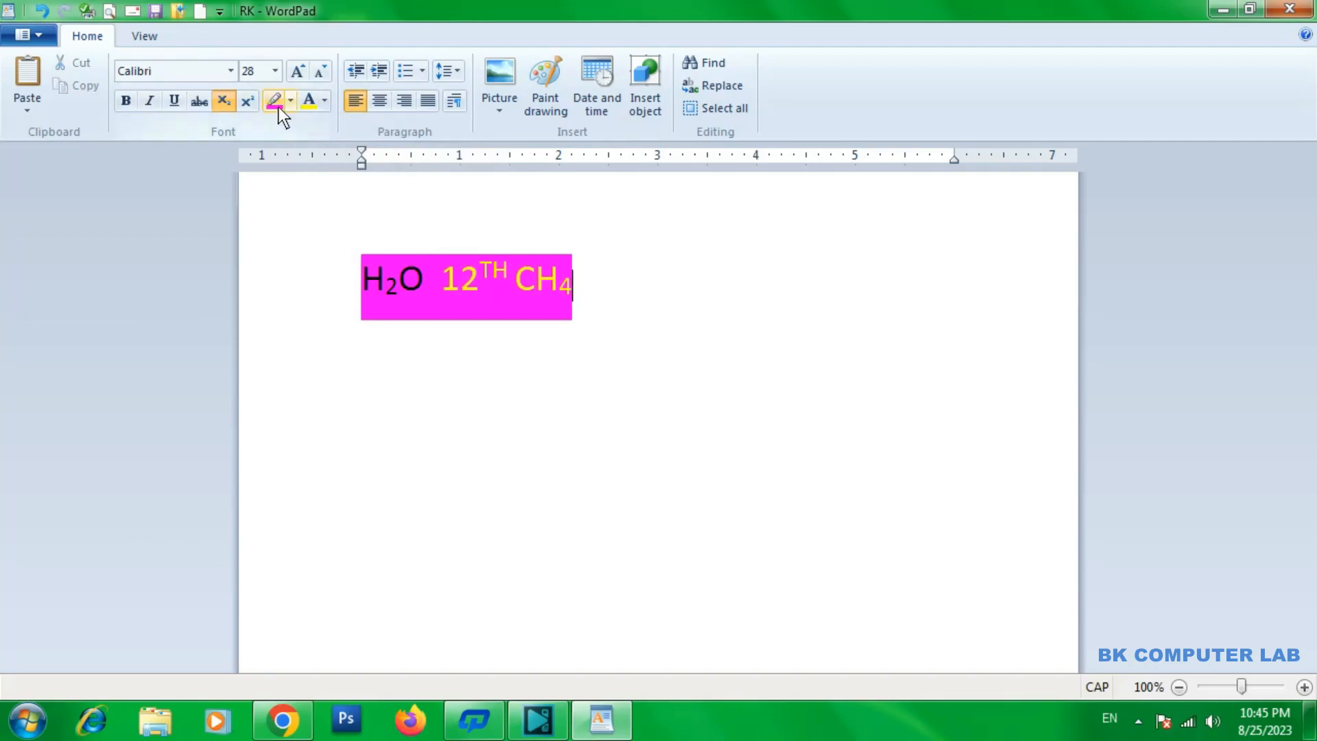
Show the full range of basic and custom font colors, then dismiss it without choosing one
click(327, 103)
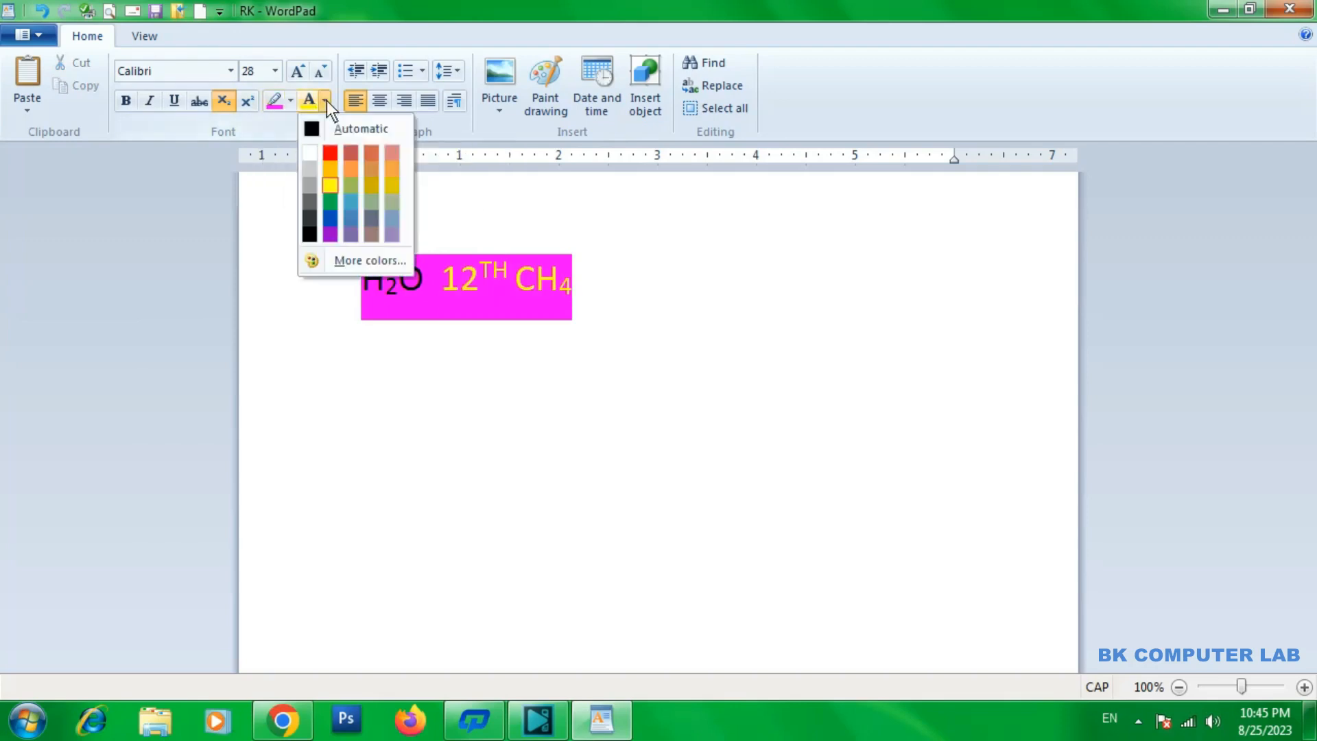
click(347, 264)
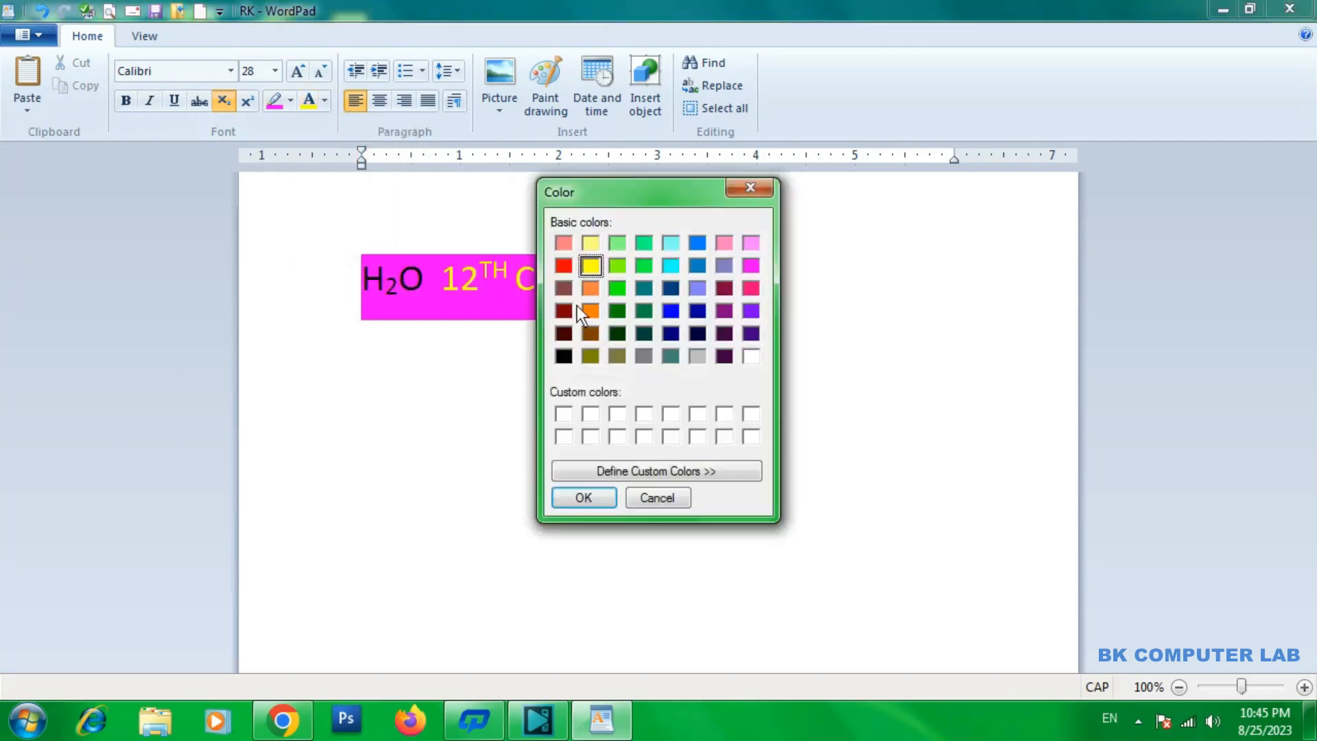
click(749, 187)
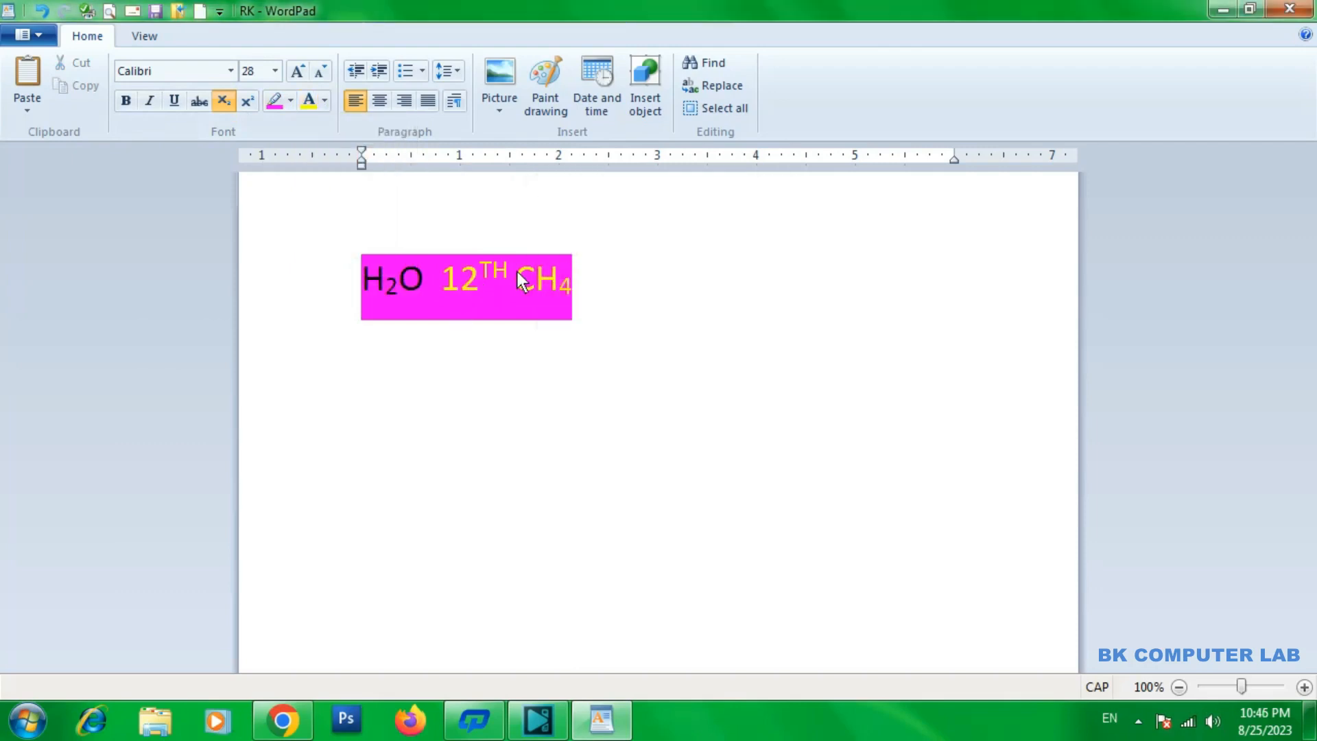